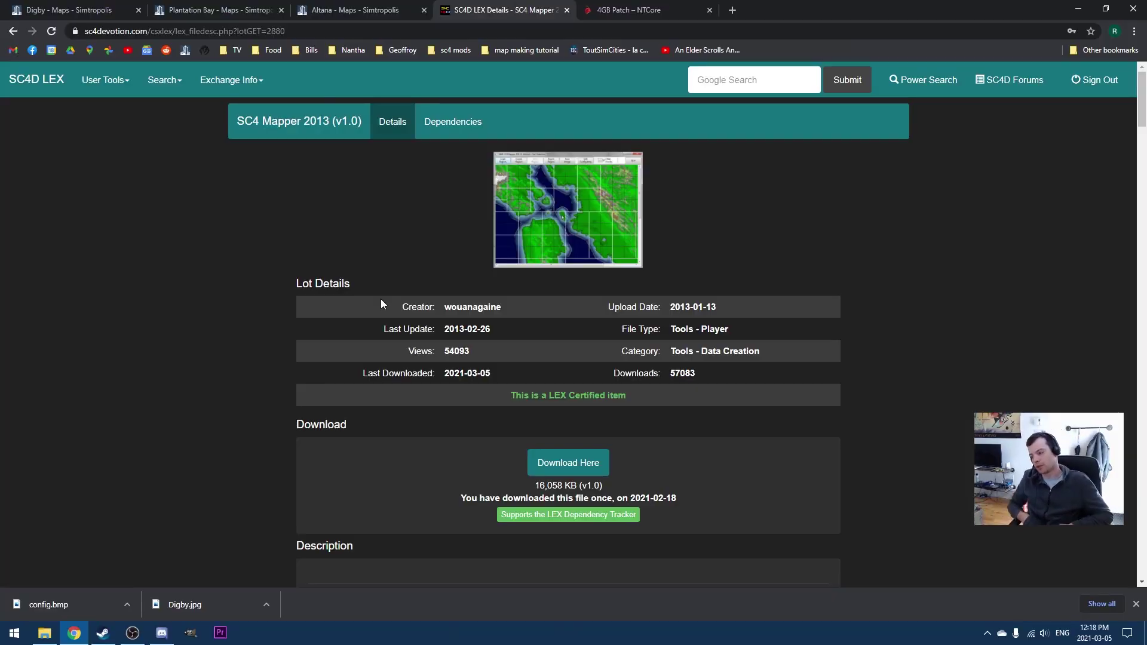
- On the Digby Simtropolis page, show the download list with Digby.jpg (45.22 kB) and config.bmp (340 B)
click(27, 7)
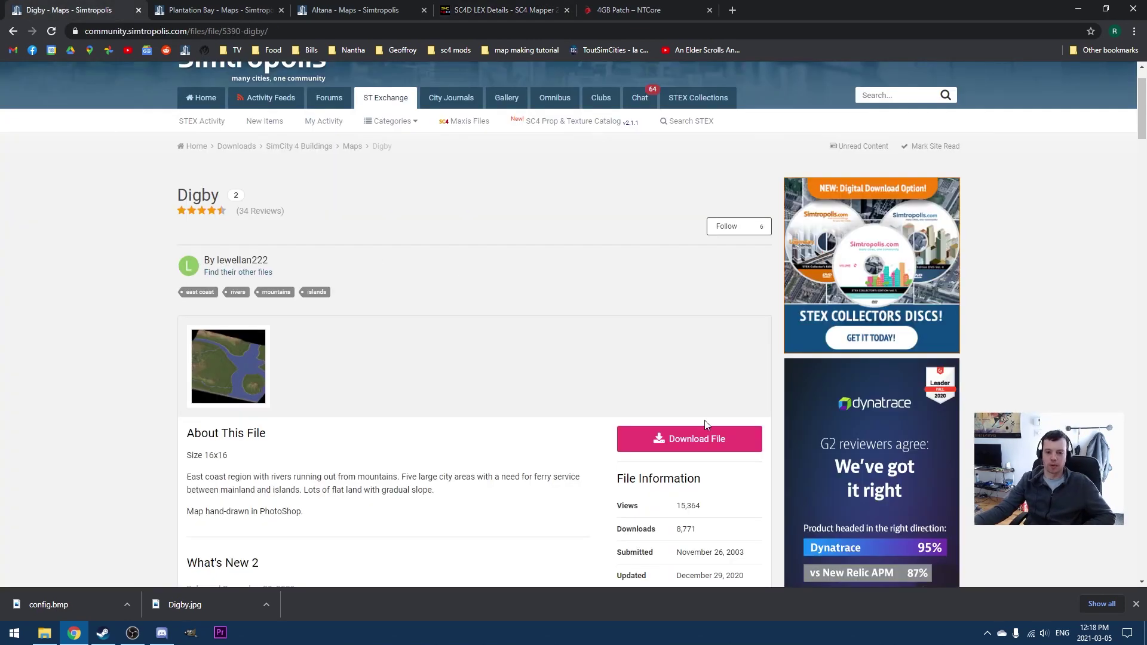
click(669, 439)
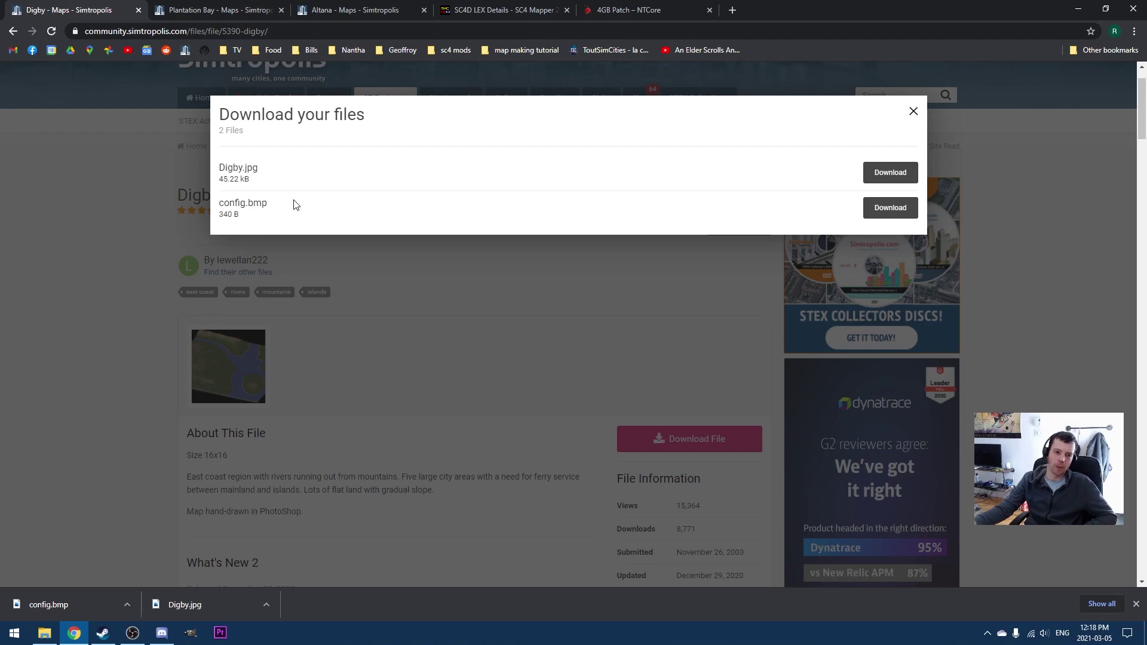
- Close the download list and browse File Explorer to Documents > SimCity 4 > Regions
click(913, 111)
click(42, 636)
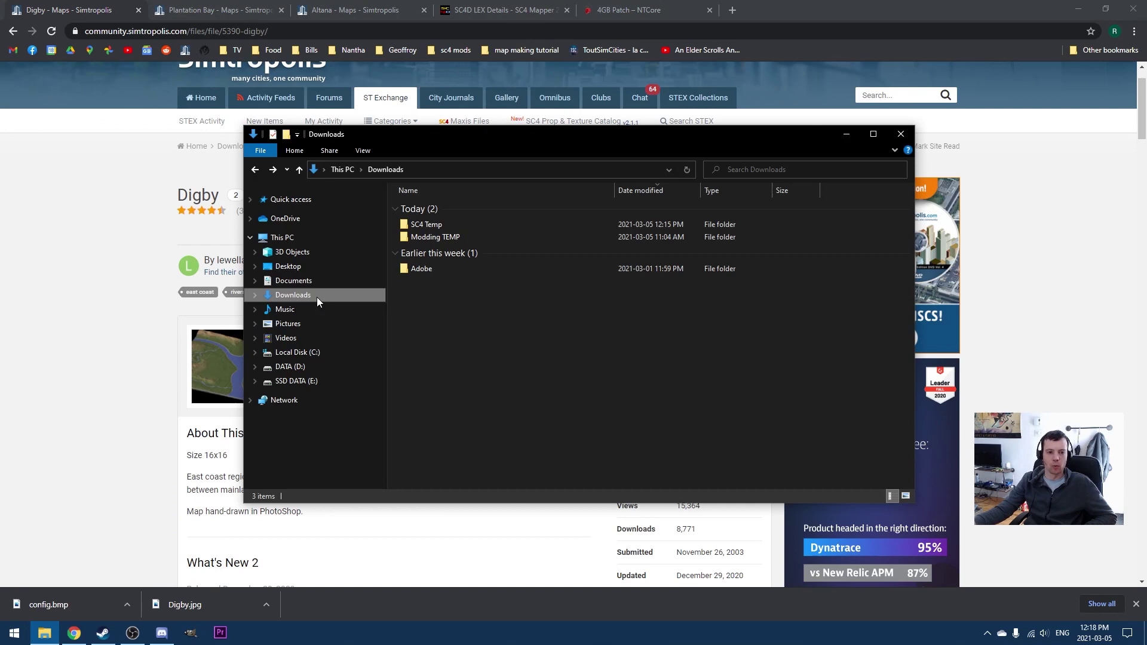
click(379, 282)
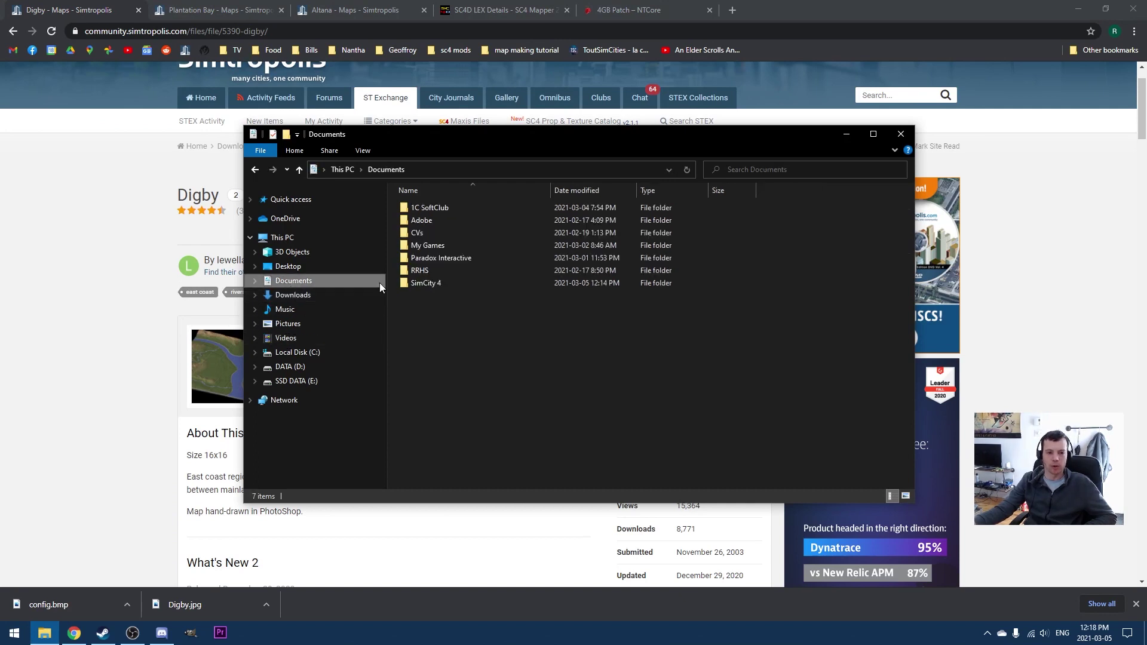
double_click(435, 283)
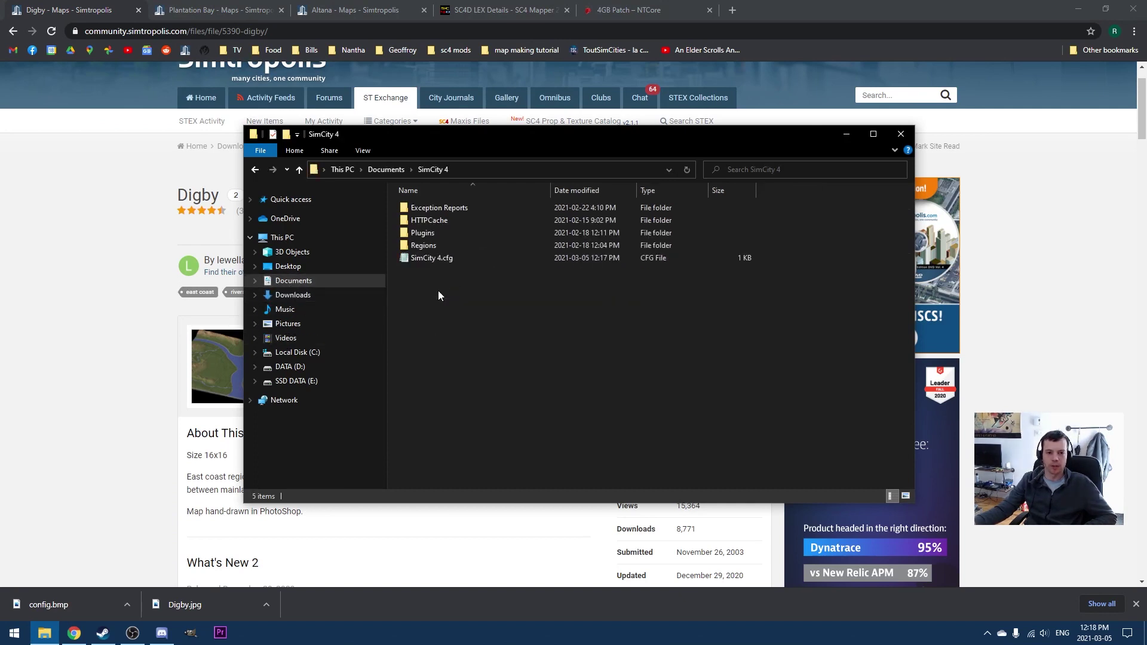
double_click(426, 246)
- Look through the Digby region folder, return to Regions, and close File Explorer
right_click(428, 414)
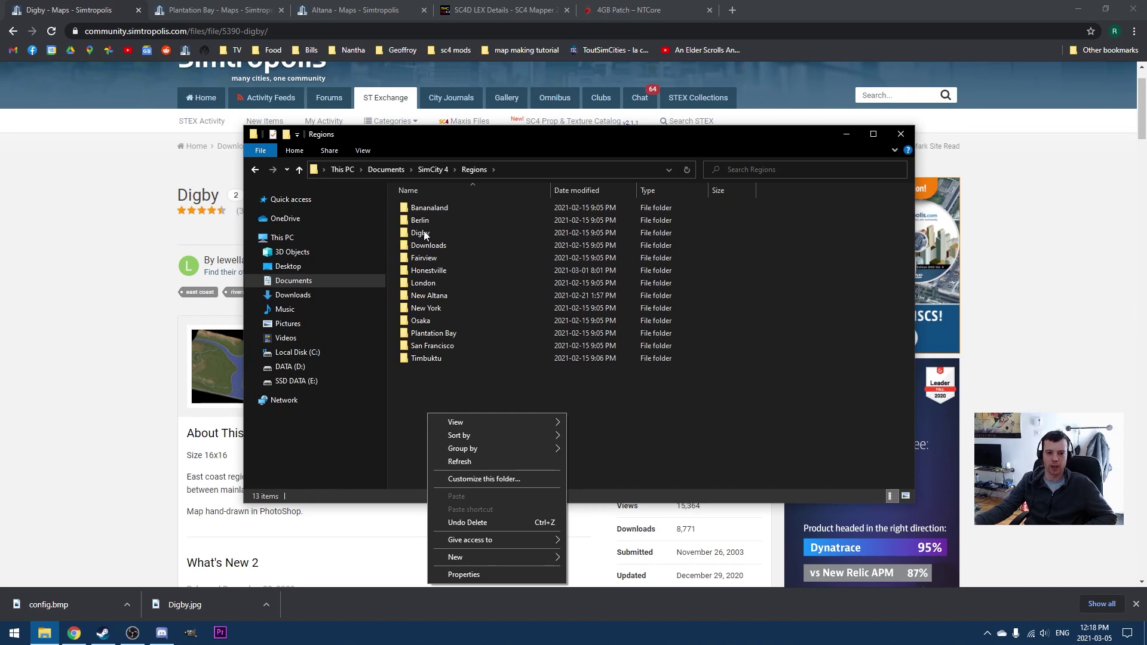
click(424, 233)
double_click(425, 233)
scroll(434, 277, down, 1)
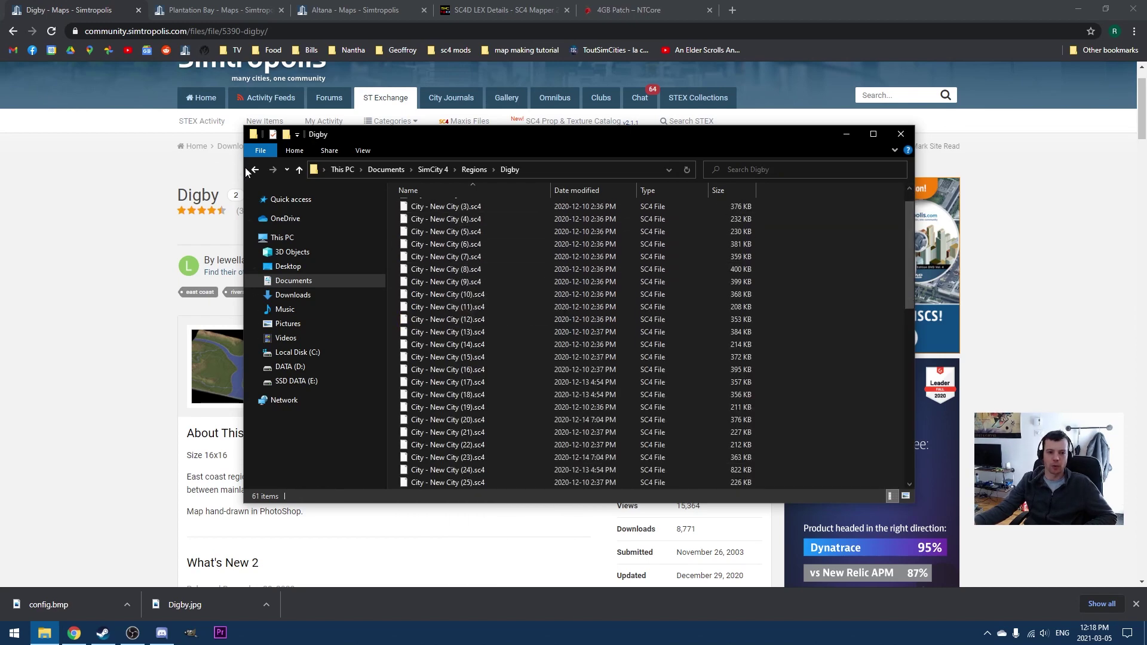
click(251, 170)
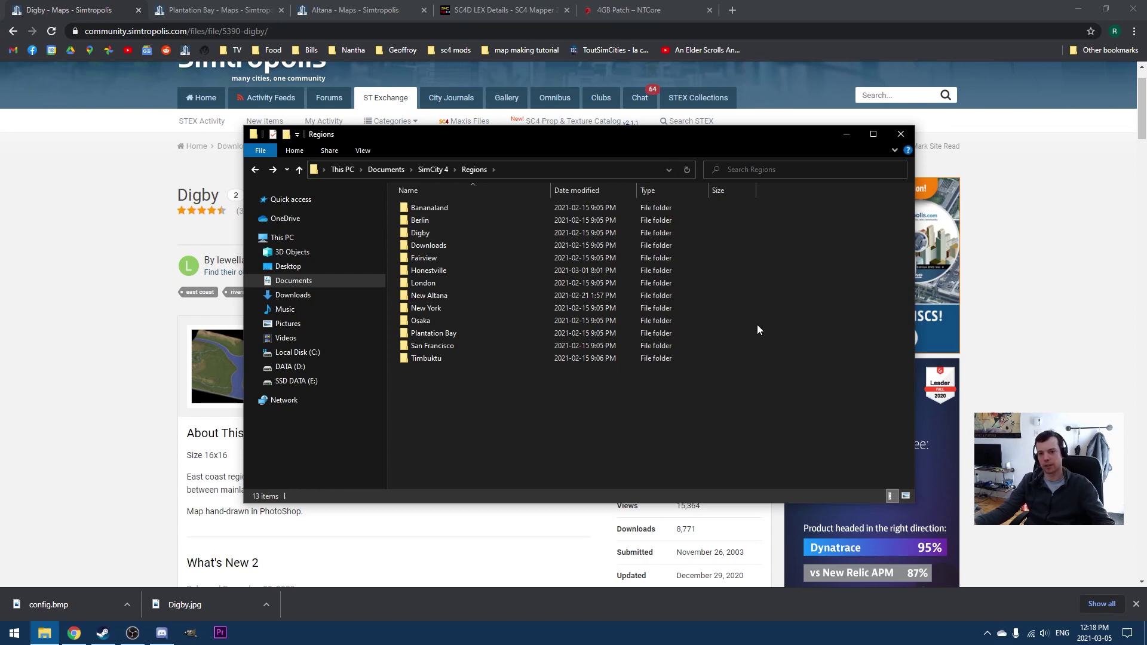
click(904, 132)
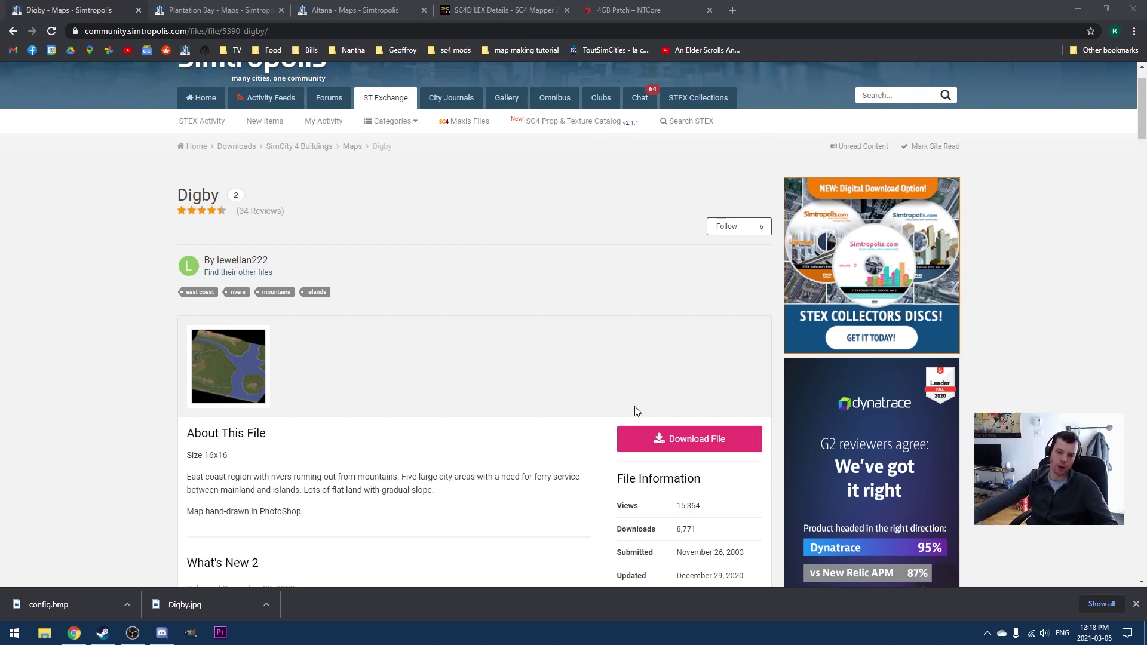
- Save SC4 Mapper 2013 from SC4D LEX as SetupSC4Mapper2013v3.zip in Downloads\SC4 Temp
click(482, 12)
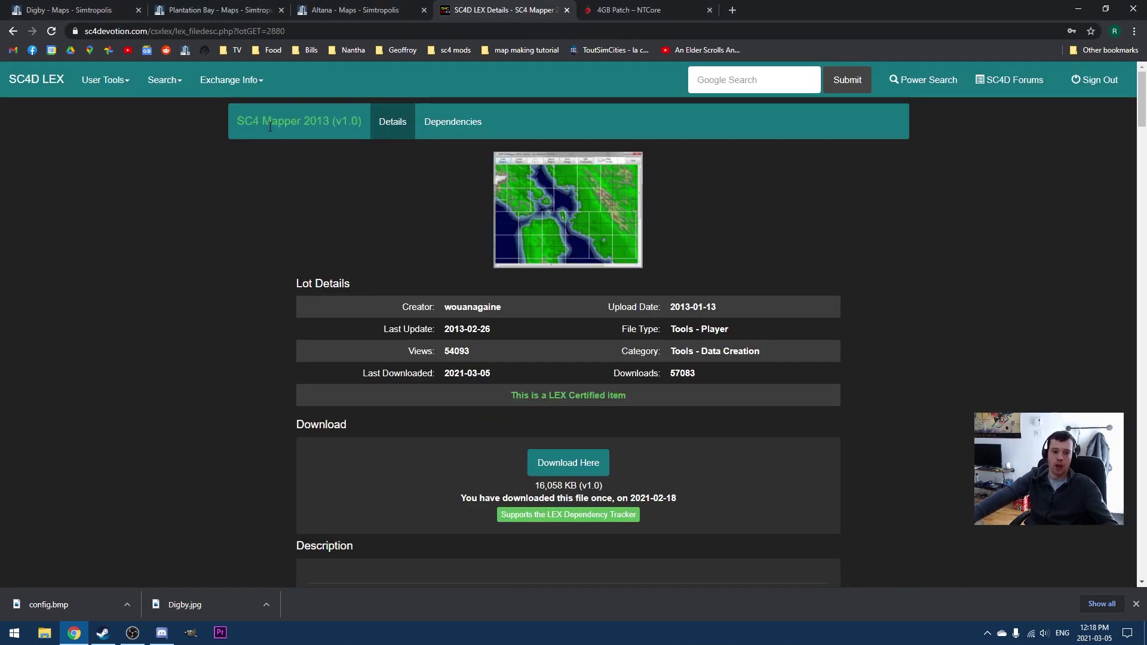
click(328, 121)
drag(407, 62, 310, 156)
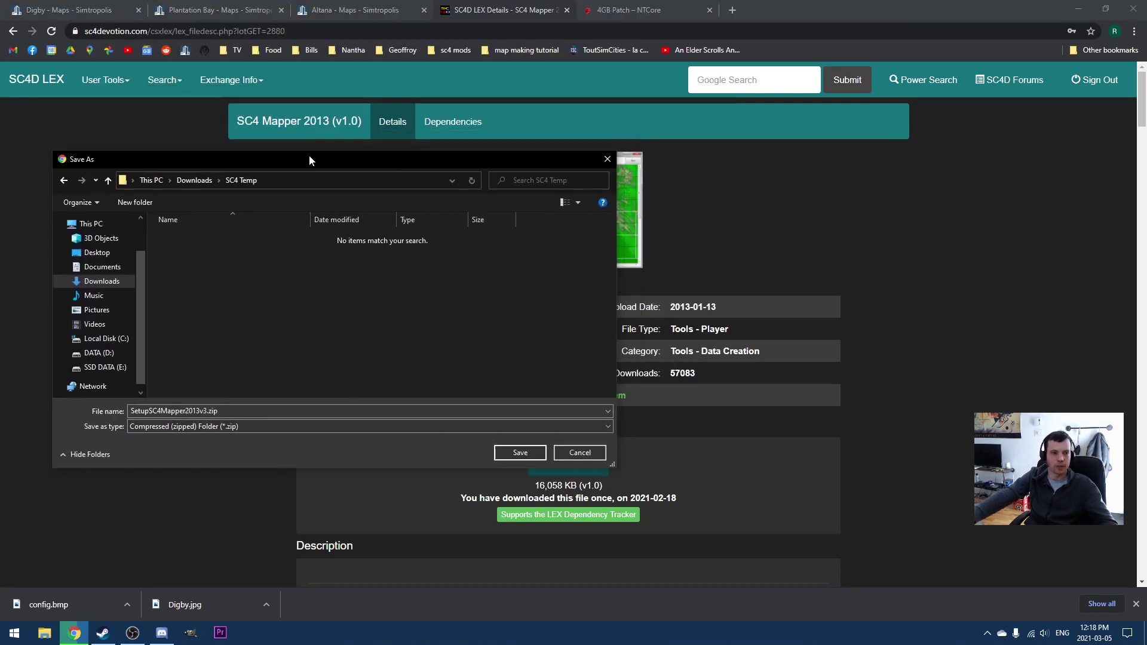
click(519, 454)
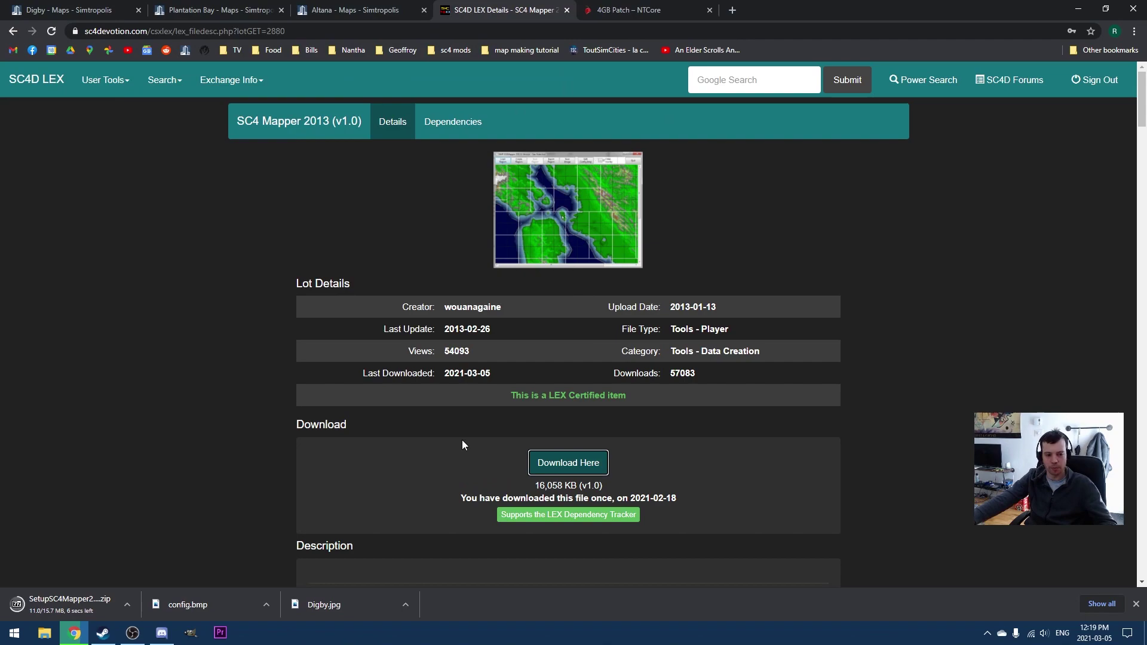
- Save the 4GB Patch from the NTCore page as 4gb_patch.zip into SC4 Temp
key(ctrl+Tab)
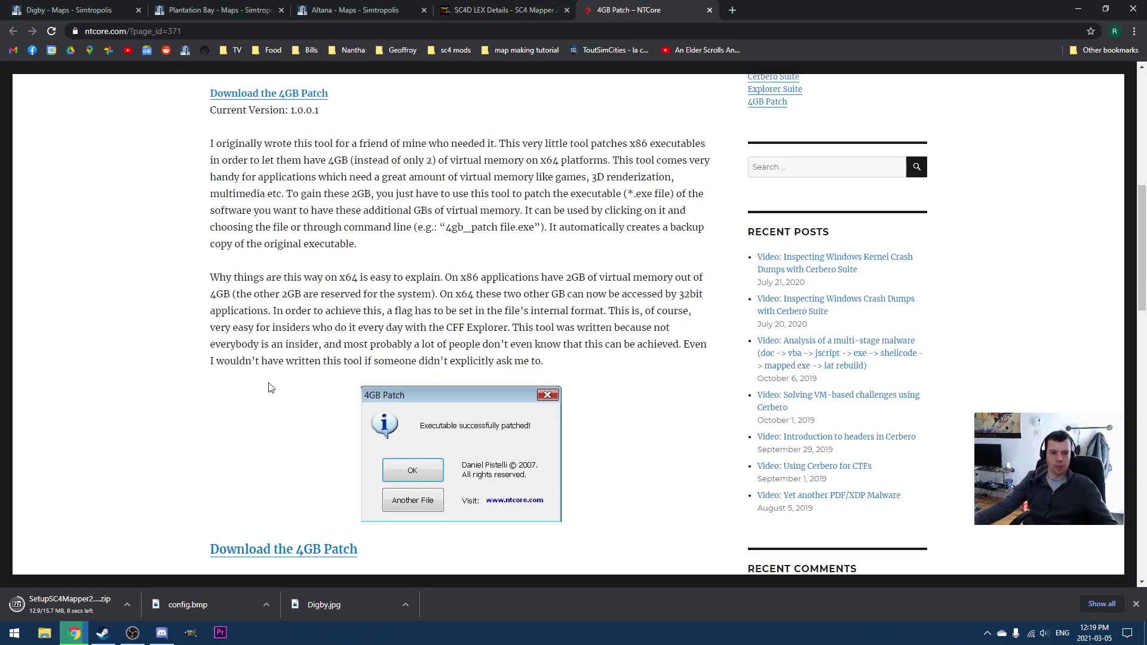
scroll(263, 386, up, 1)
scroll(277, 376, down, 3)
scroll(273, 426, up, 3)
scroll(546, 282, up, 7)
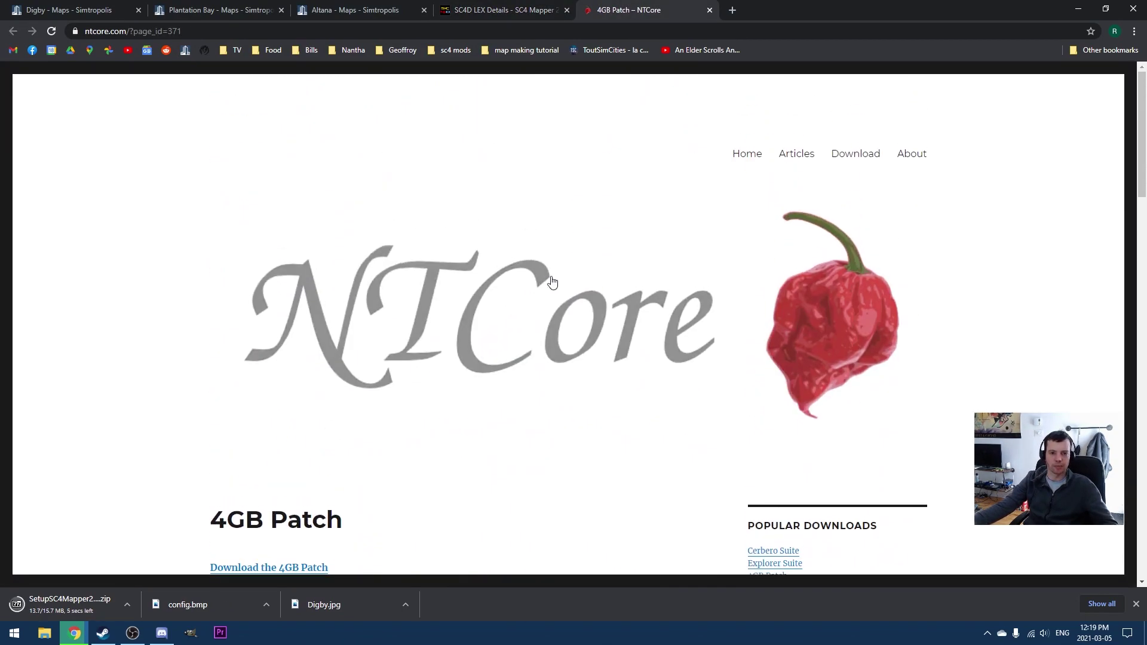
scroll(346, 350, down, 11)
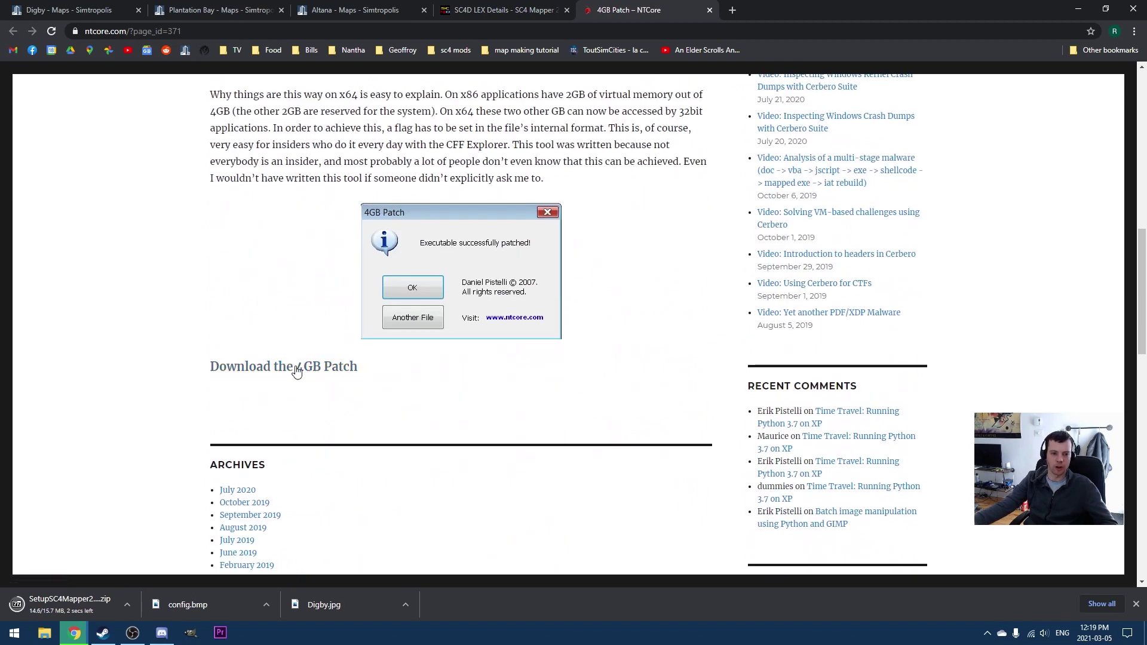
click(280, 368)
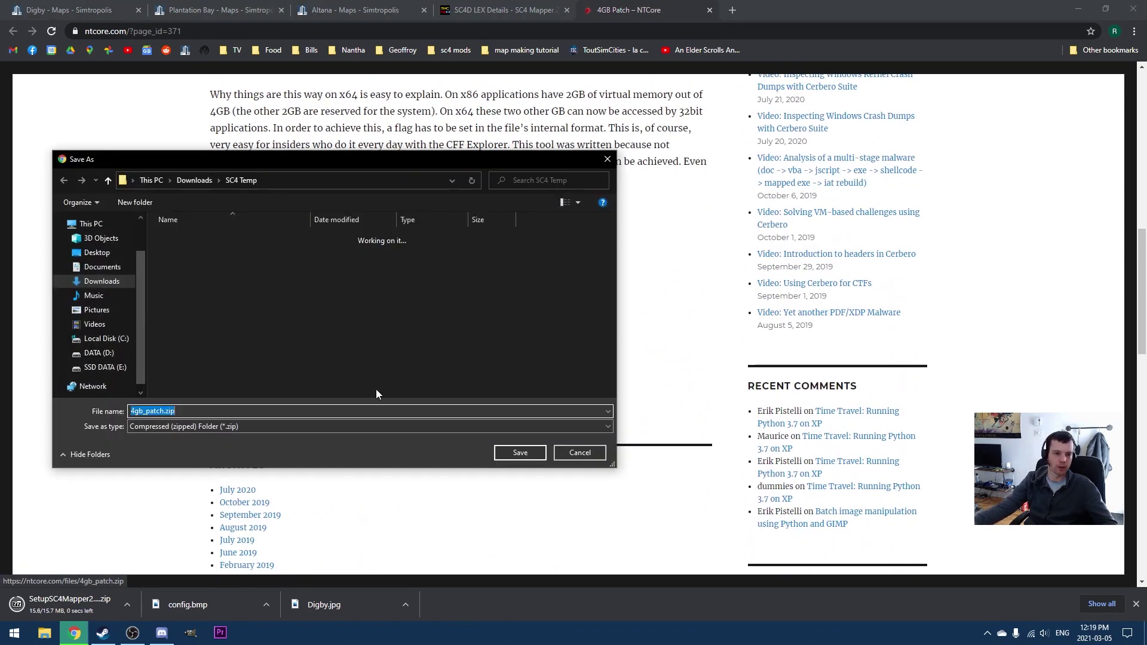
key(Return)
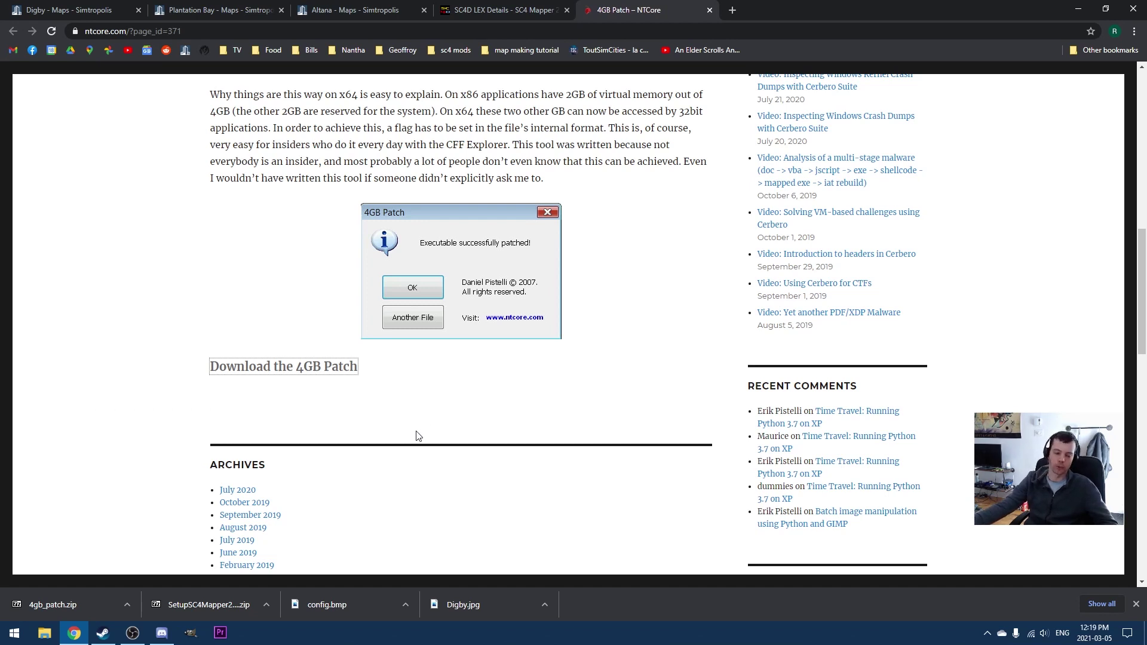
click(43, 634)
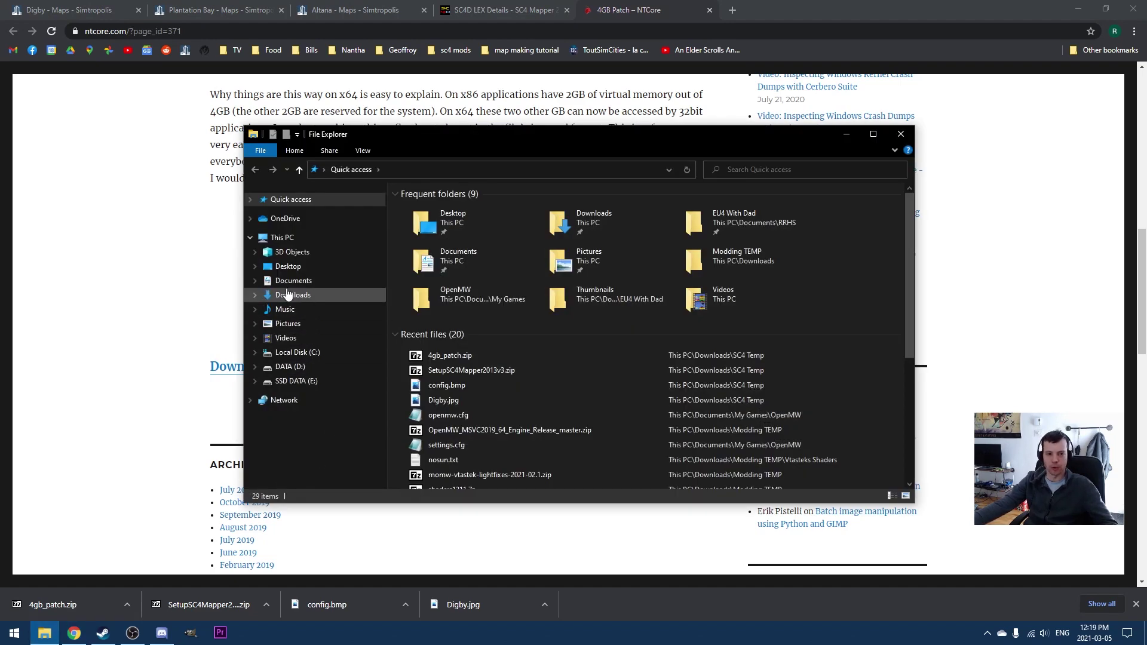
- In Downloads\SC4 Temp, extract SetupSC4Mapper2013v3.zip into its own folder with 7-Zip
click(293, 297)
double_click(432, 230)
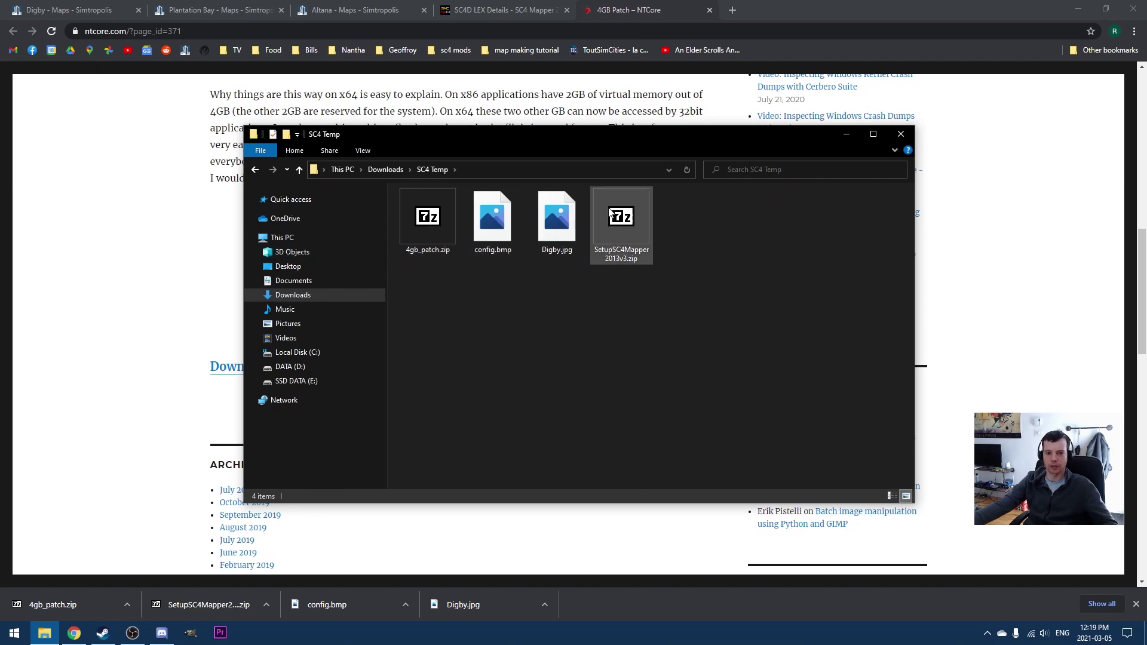
right_click(630, 223)
mouse_move(675, 256)
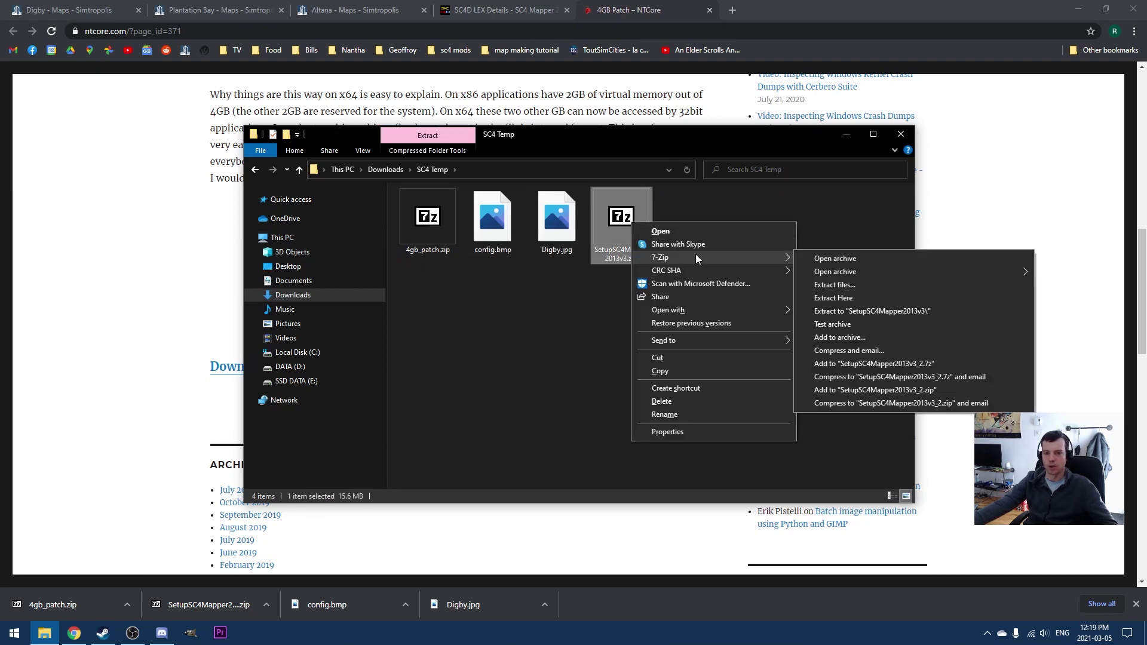
click(858, 311)
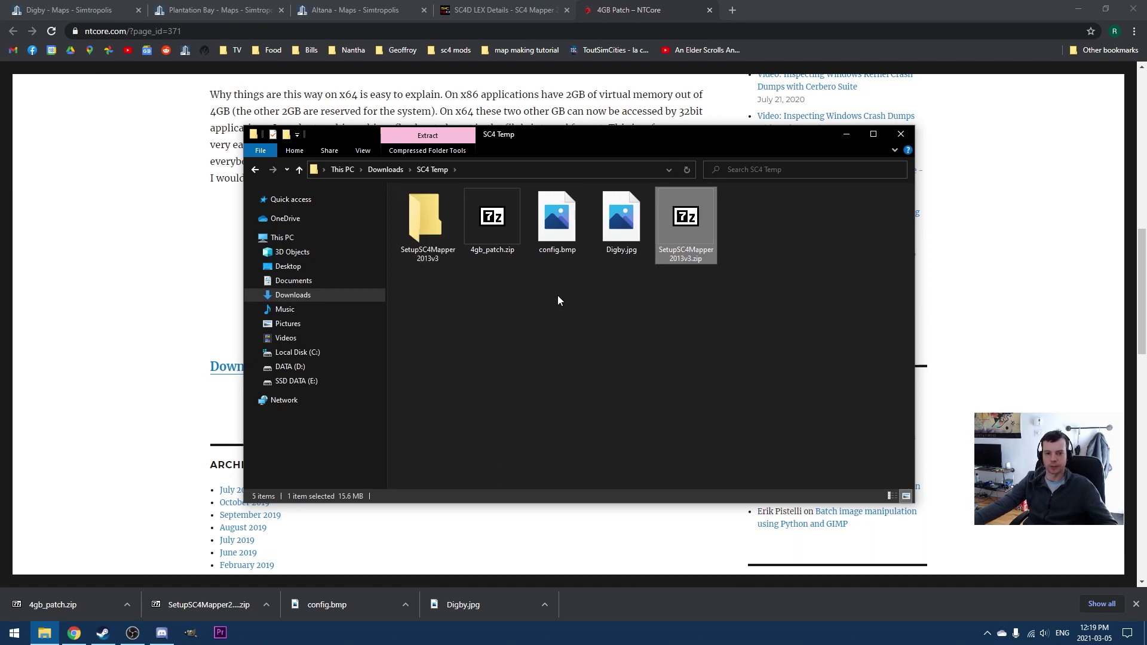
- Delete config.bmp and Digby.jpg, then check the extracted SetupSC4Mapper2013v3 folder
click(567, 239)
right_click(594, 220)
click(611, 491)
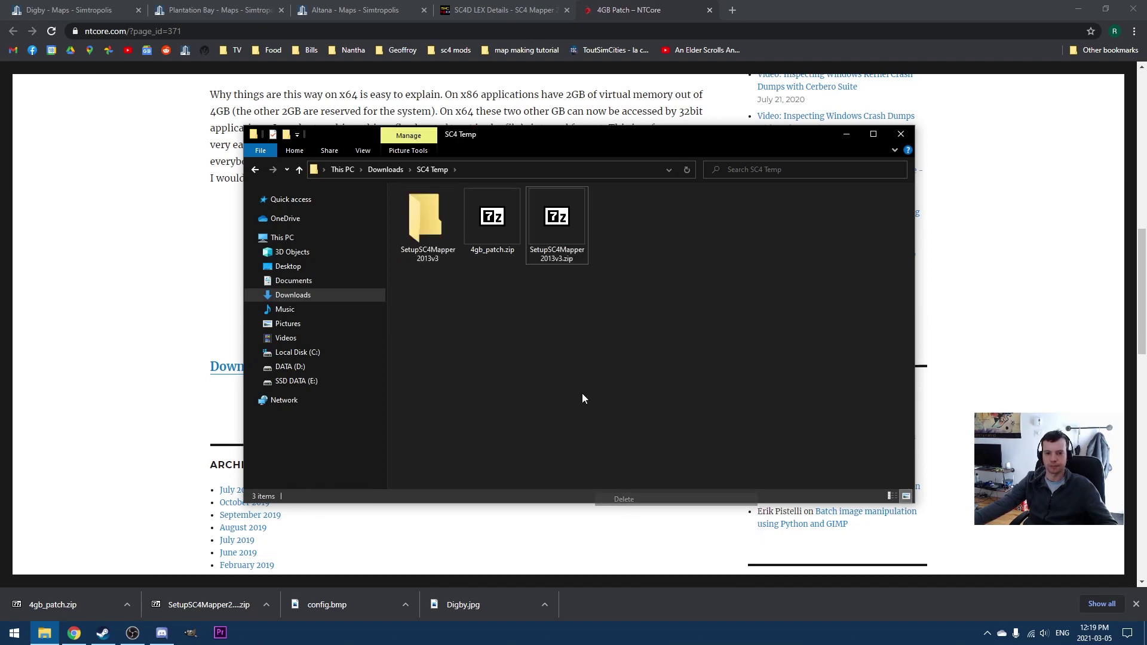
double_click(427, 223)
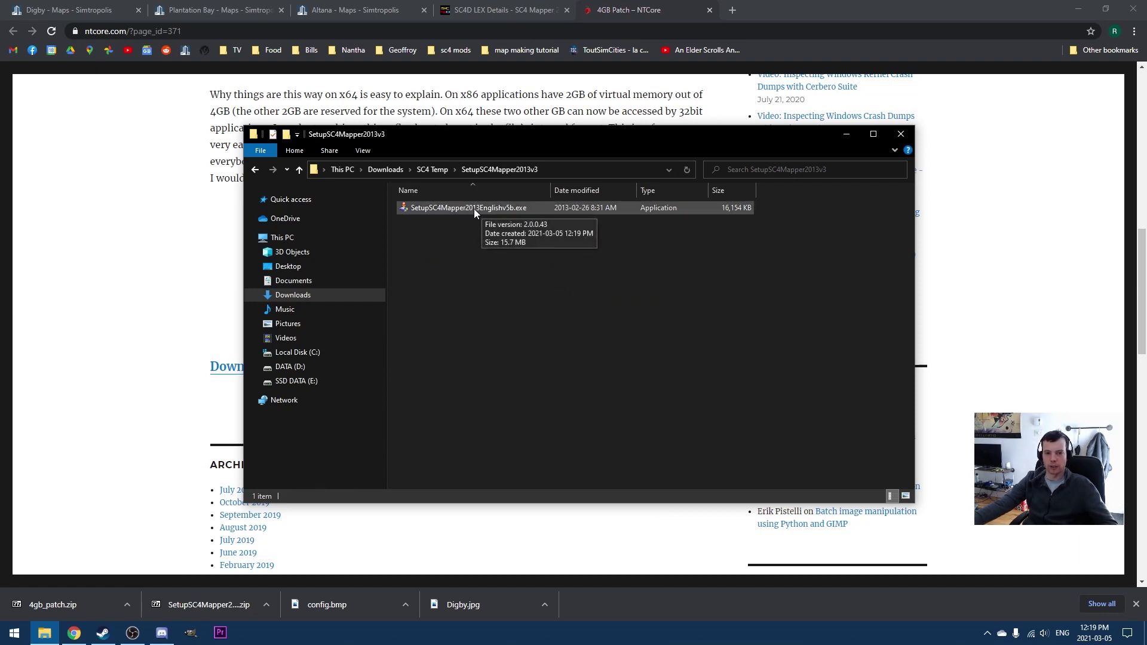
click(254, 170)
click(533, 322)
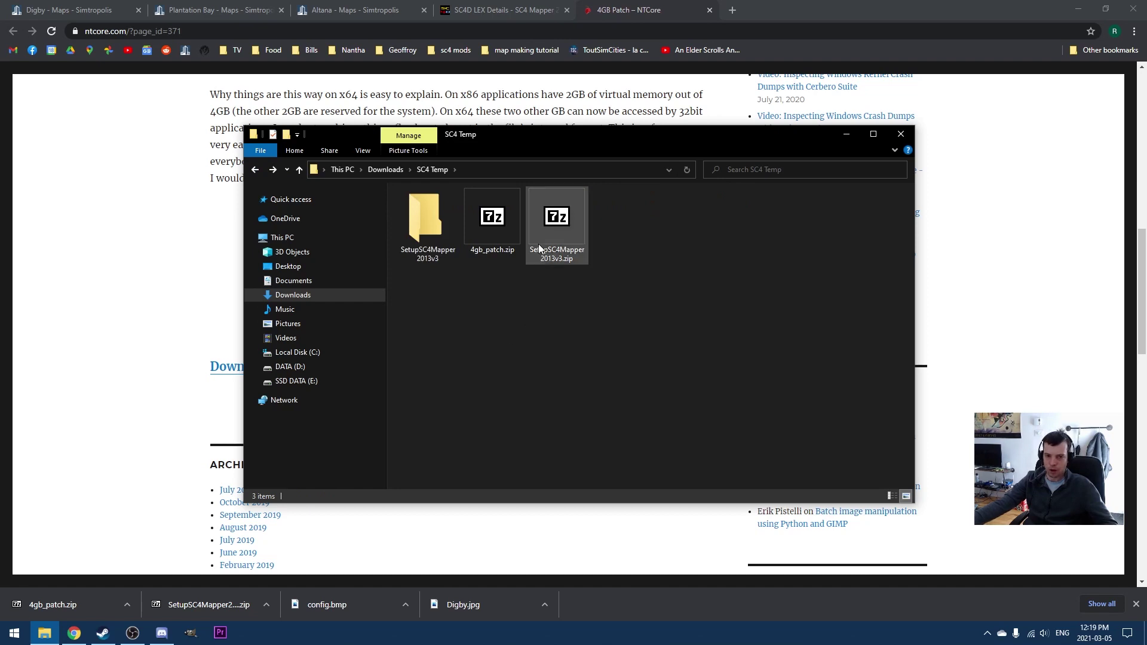
- Extract 4gb_patch.zip here with 7-Zip and select the resulting 4gb_patch.exe
right_click(494, 232)
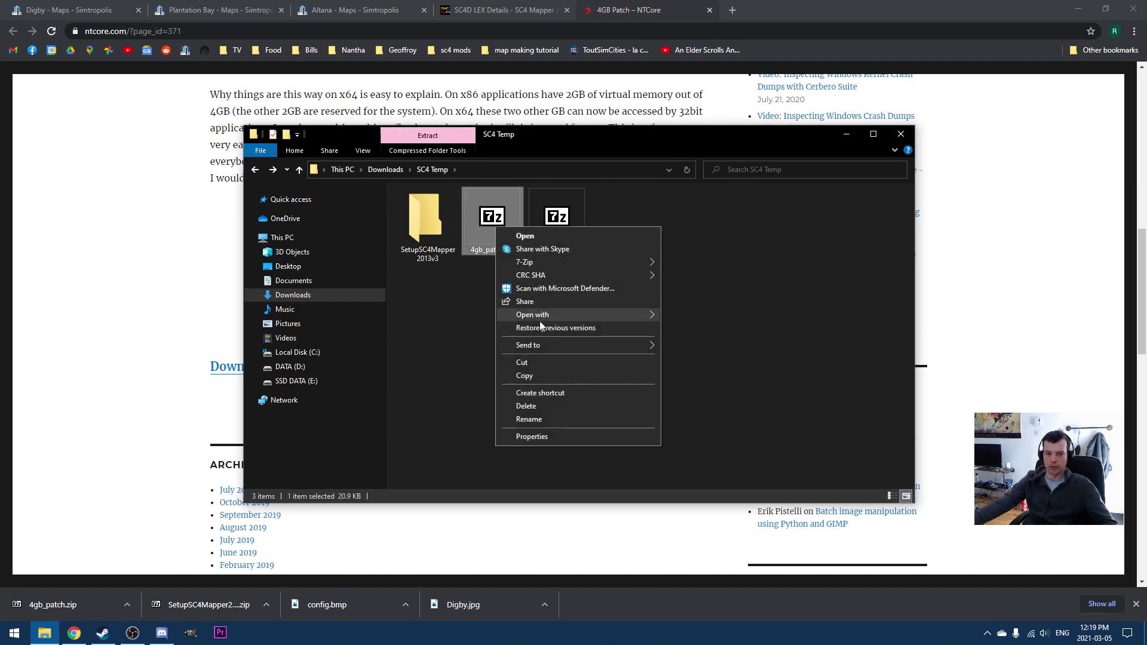
mouse_move(552, 261)
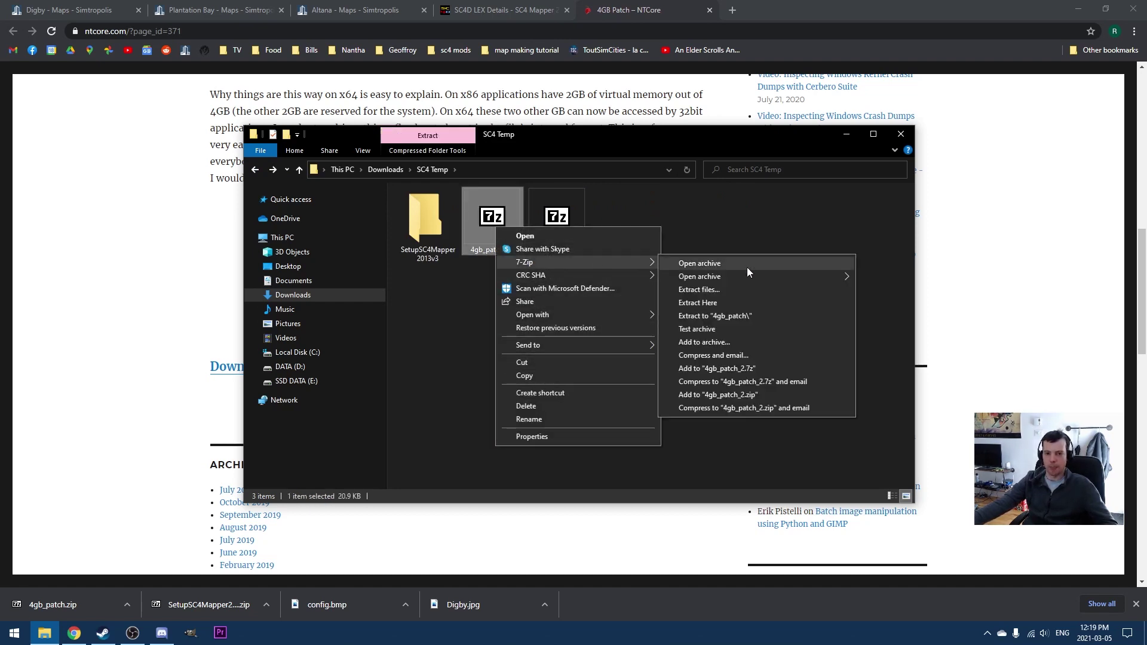
click(698, 303)
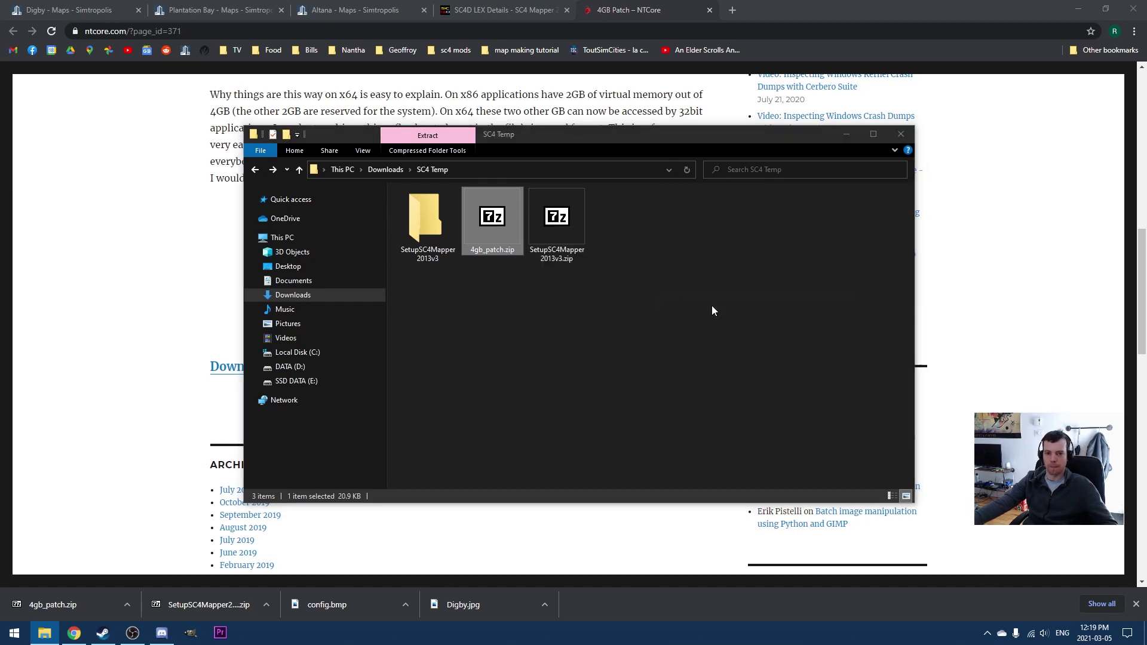
click(662, 327)
click(491, 249)
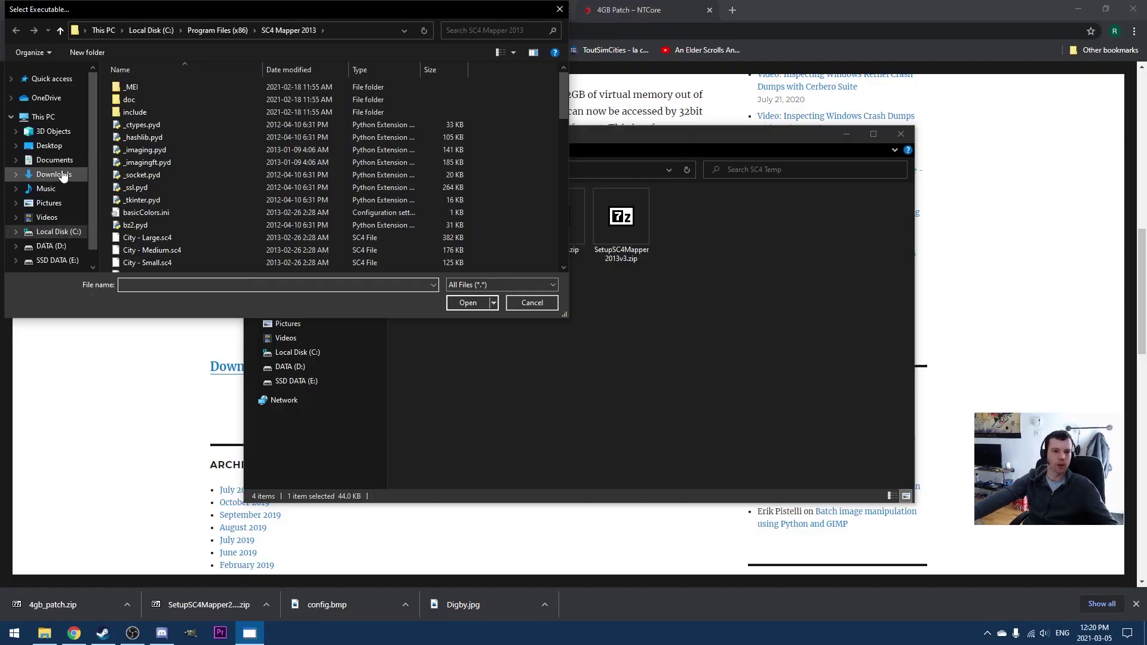
- Choose SC4Mapper.exe in Program Files (x86)\SC4 Mapper 2013 as the executable to patch
click(212, 27)
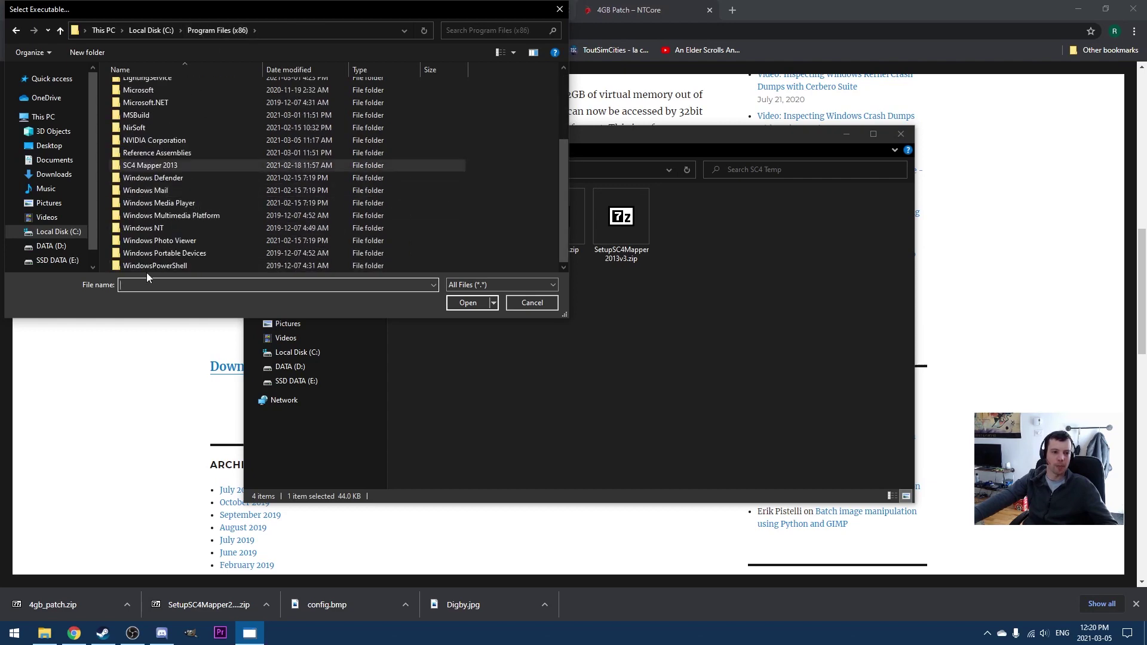
double_click(174, 164)
scroll(171, 208, down, 8)
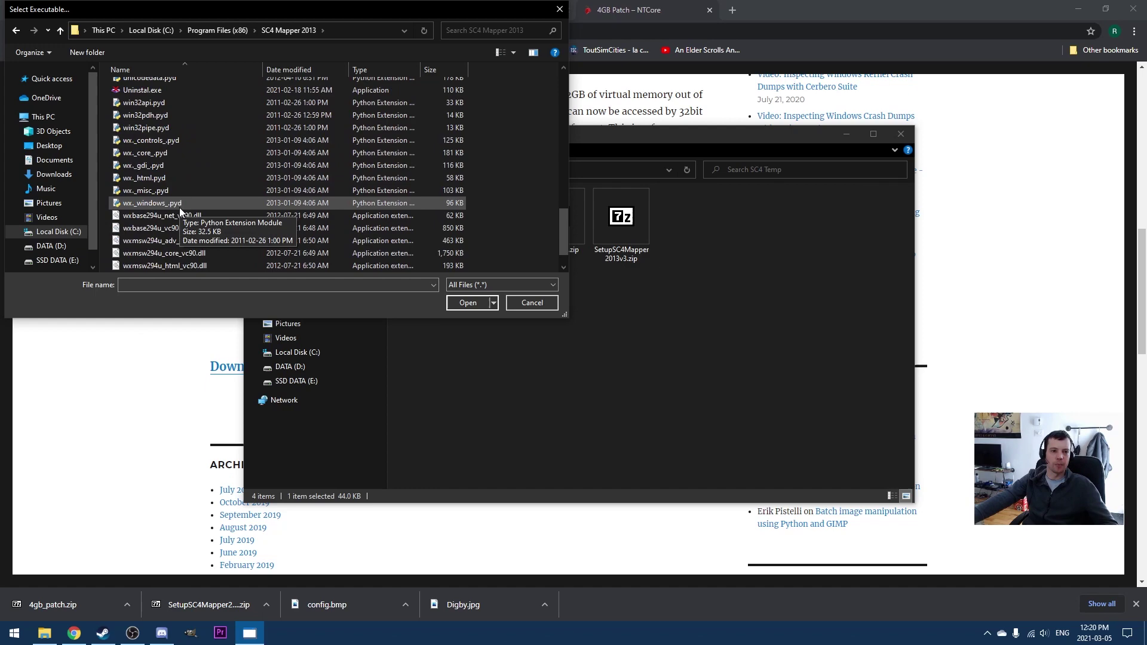
scroll(182, 234, up, 1)
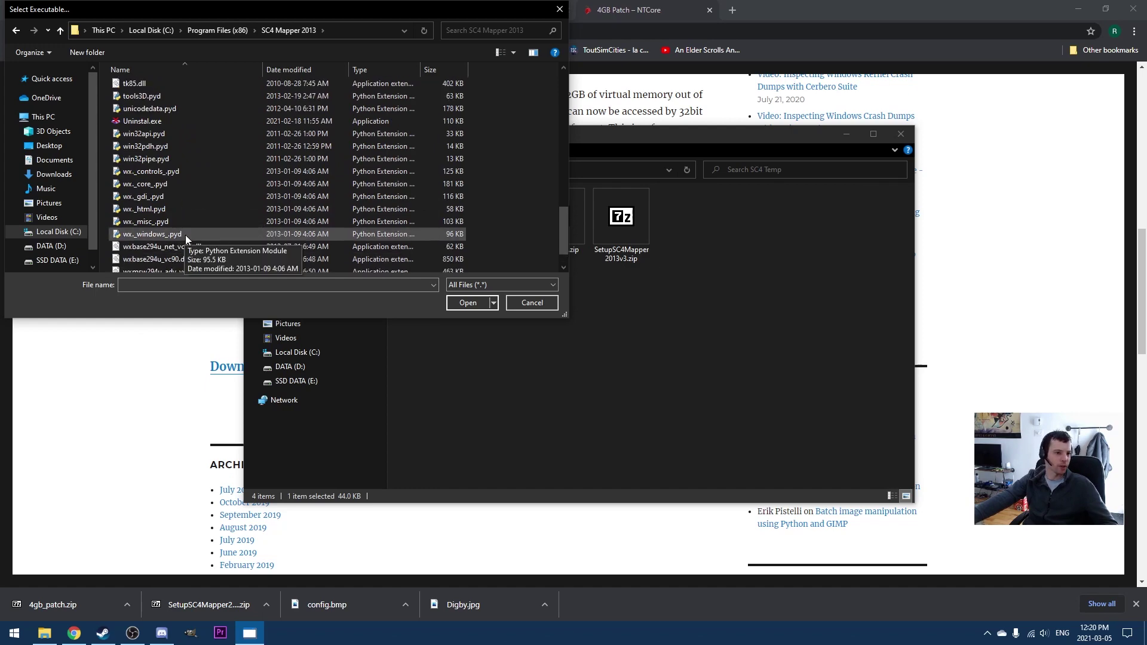
scroll(184, 239, up, 1)
scroll(186, 257, up, 1)
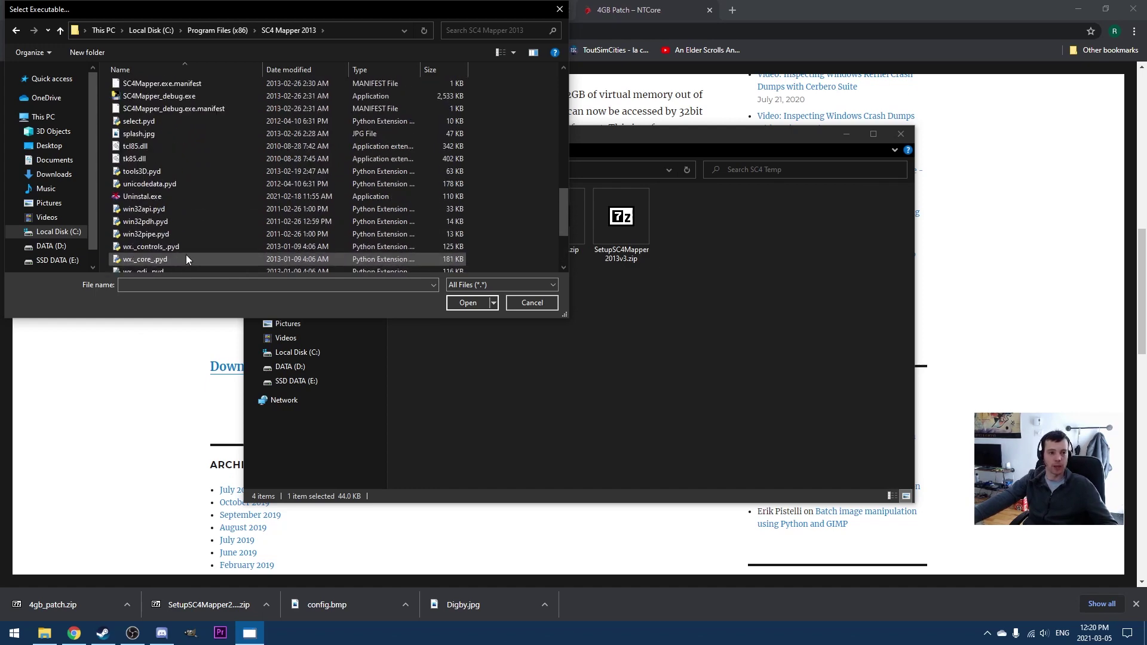
scroll(185, 255, up, 2)
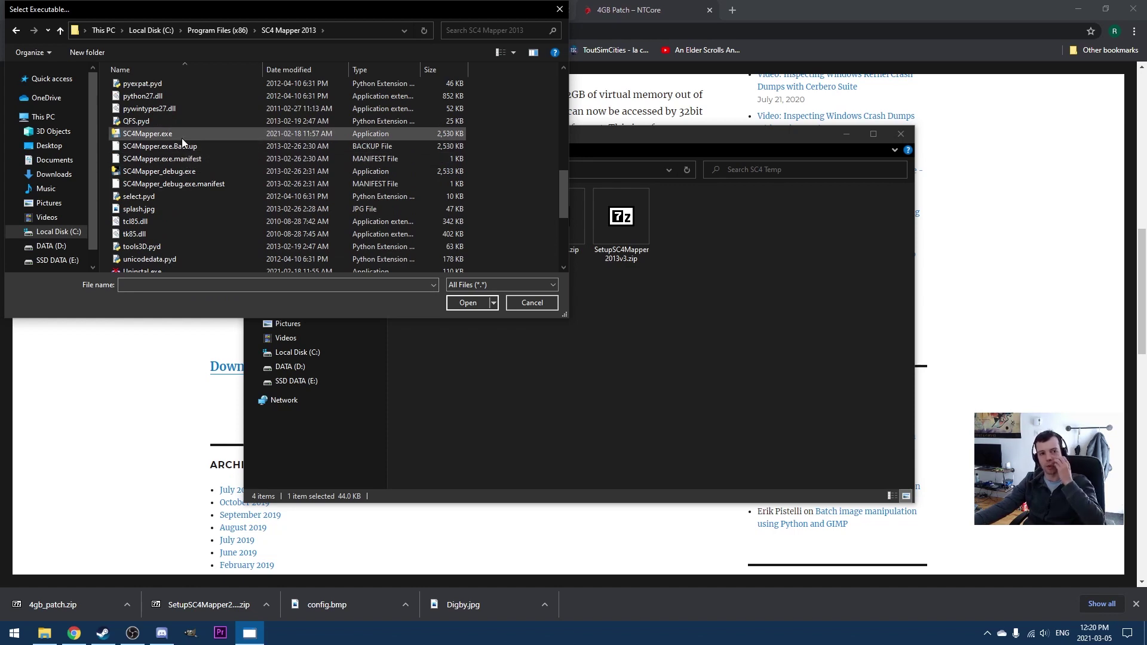
click(180, 134)
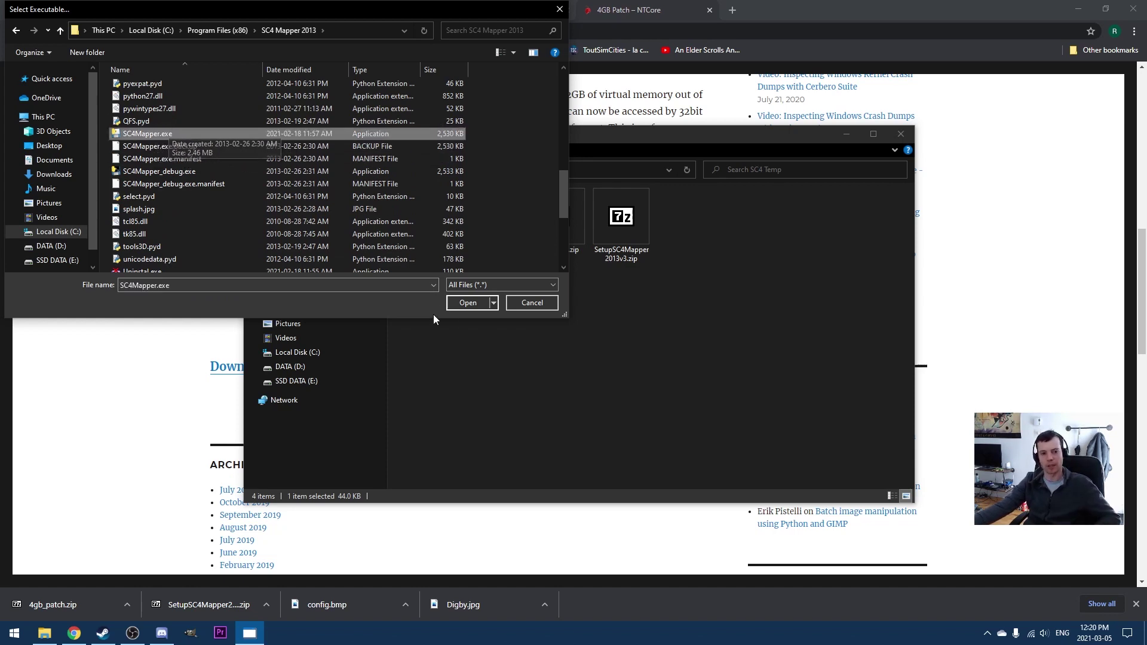
- Apply the 4GB patch to SC4Mapper.exe and dismiss the success message
click(463, 303)
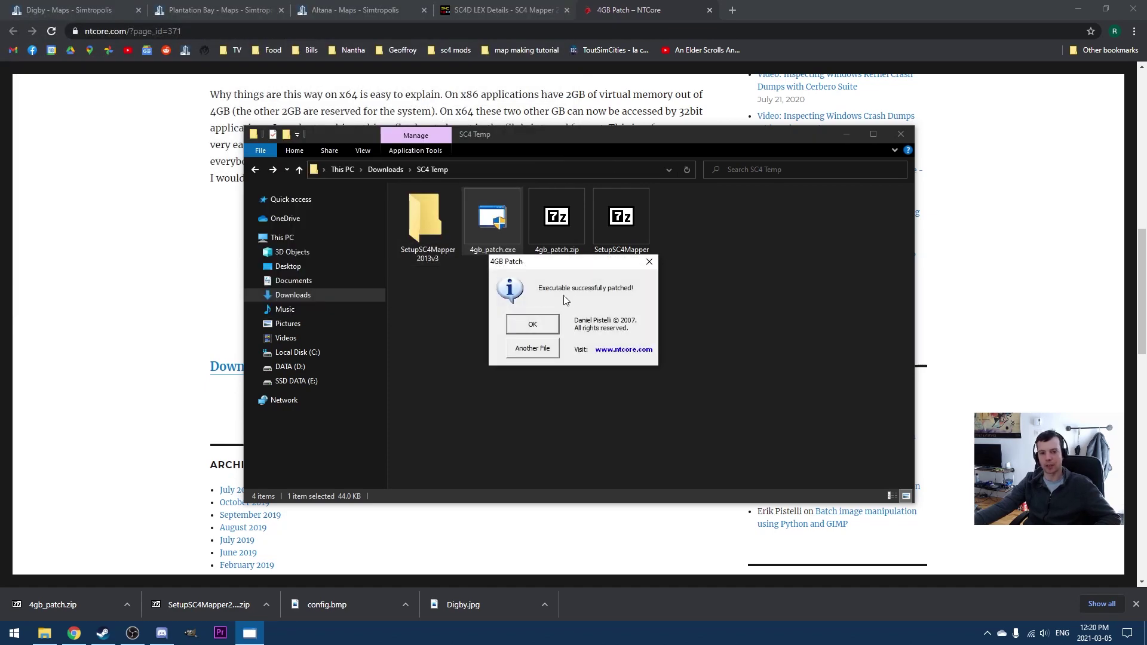
click(533, 324)
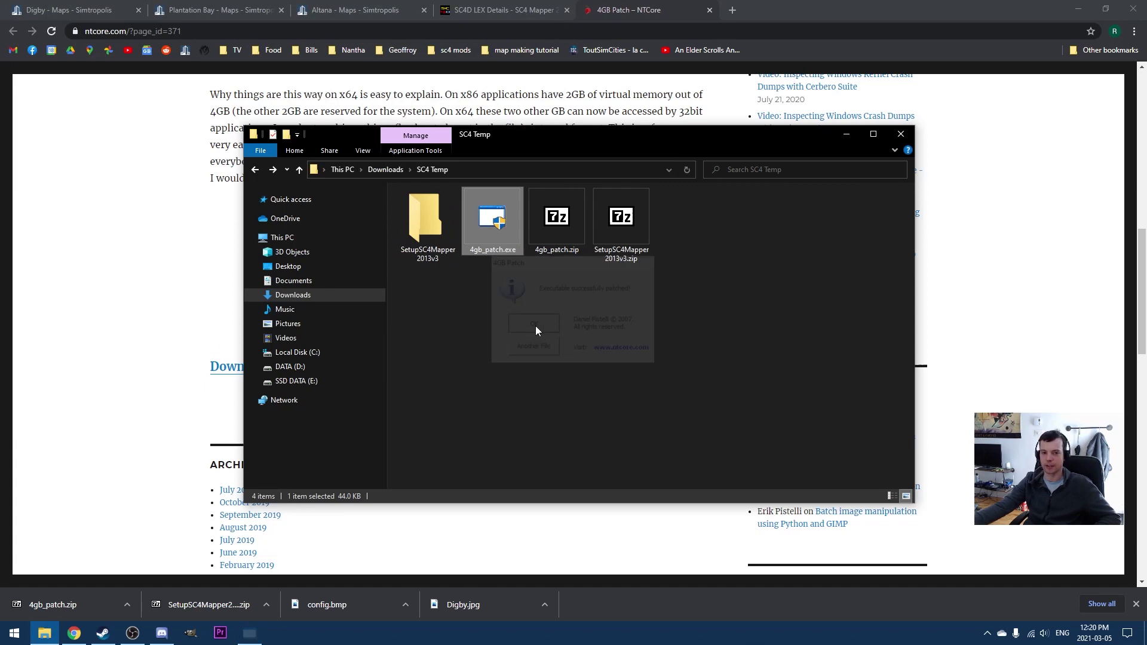
click(631, 313)
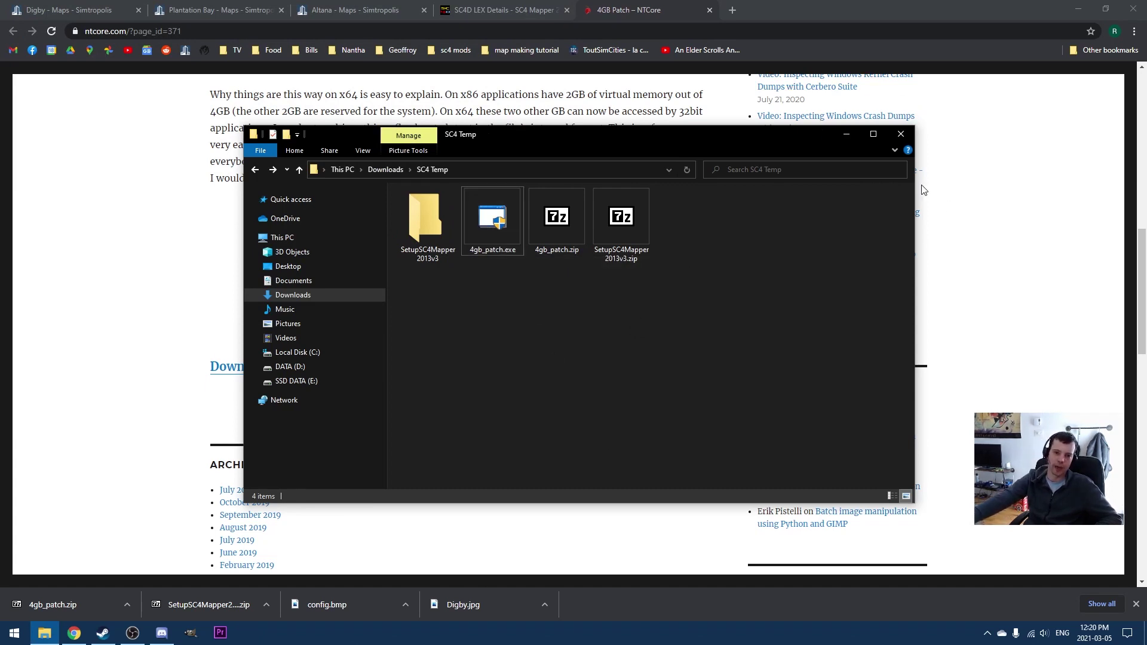
- Download Digby.jpg into a new Digby folder created inside SC4 Temp
click(900, 136)
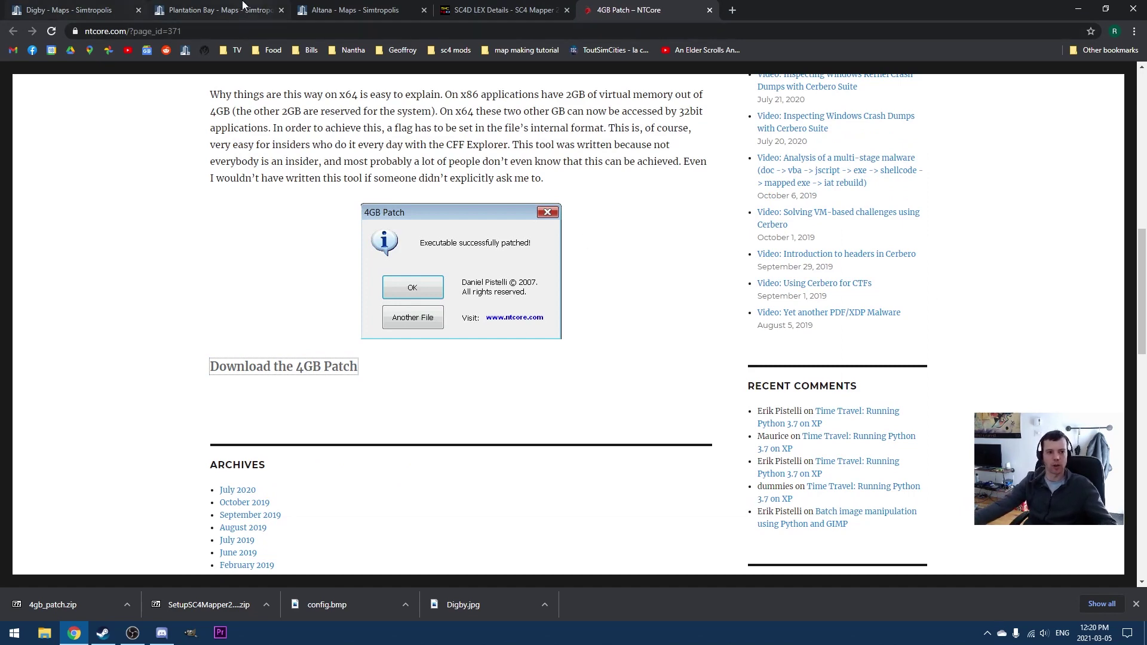
click(88, 12)
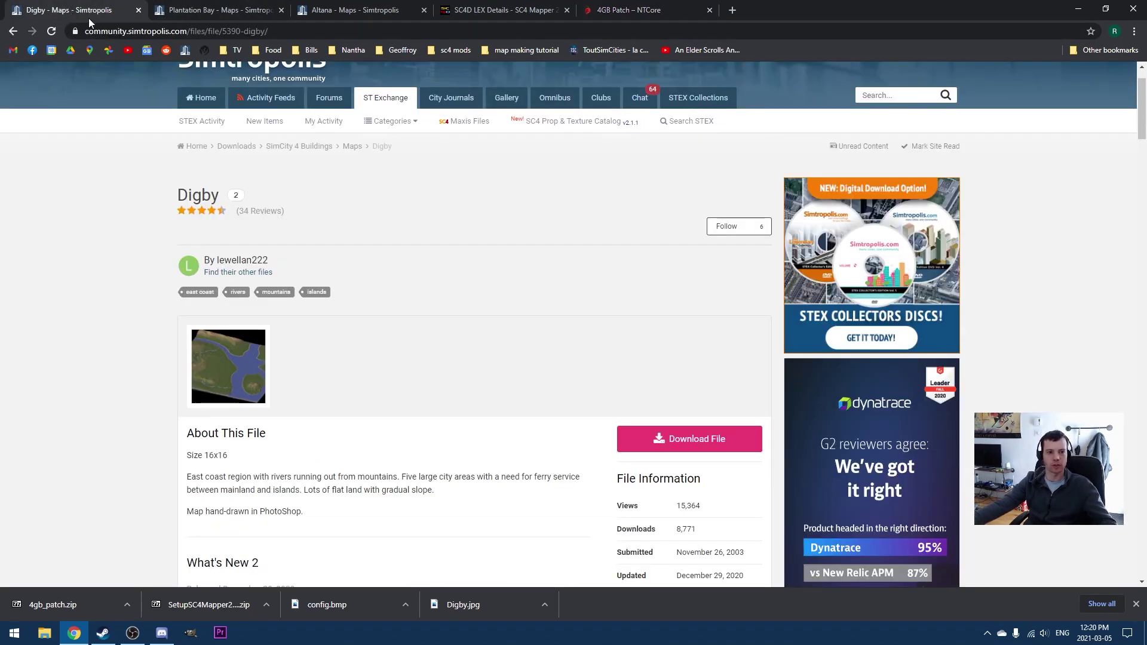
click(688, 441)
click(890, 172)
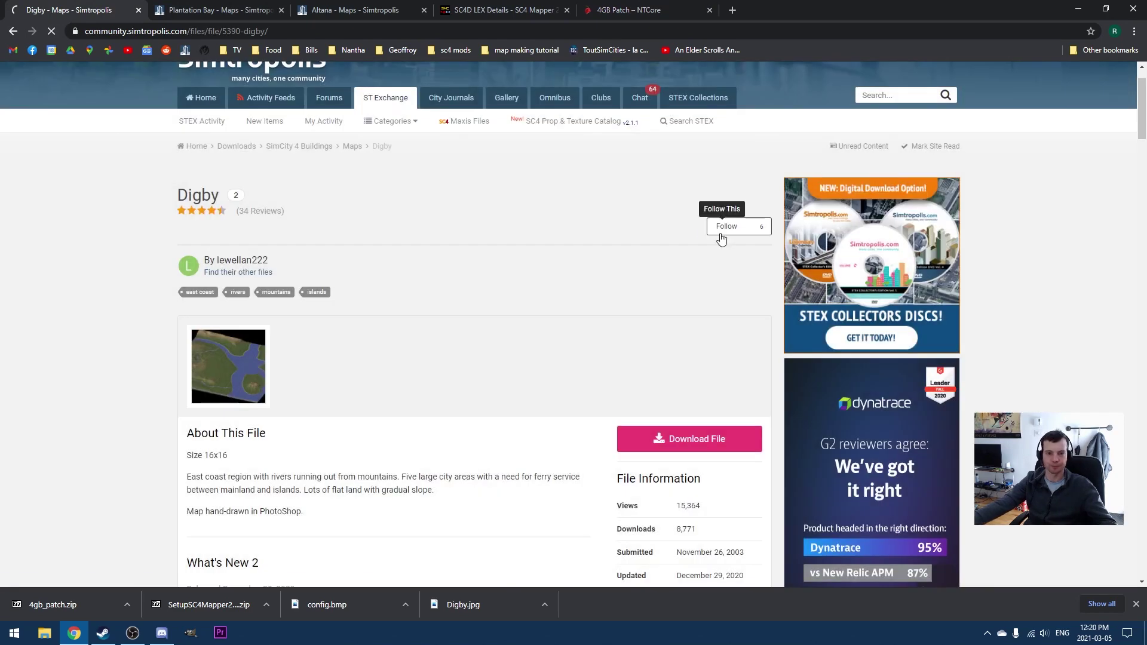
click(311, 260)
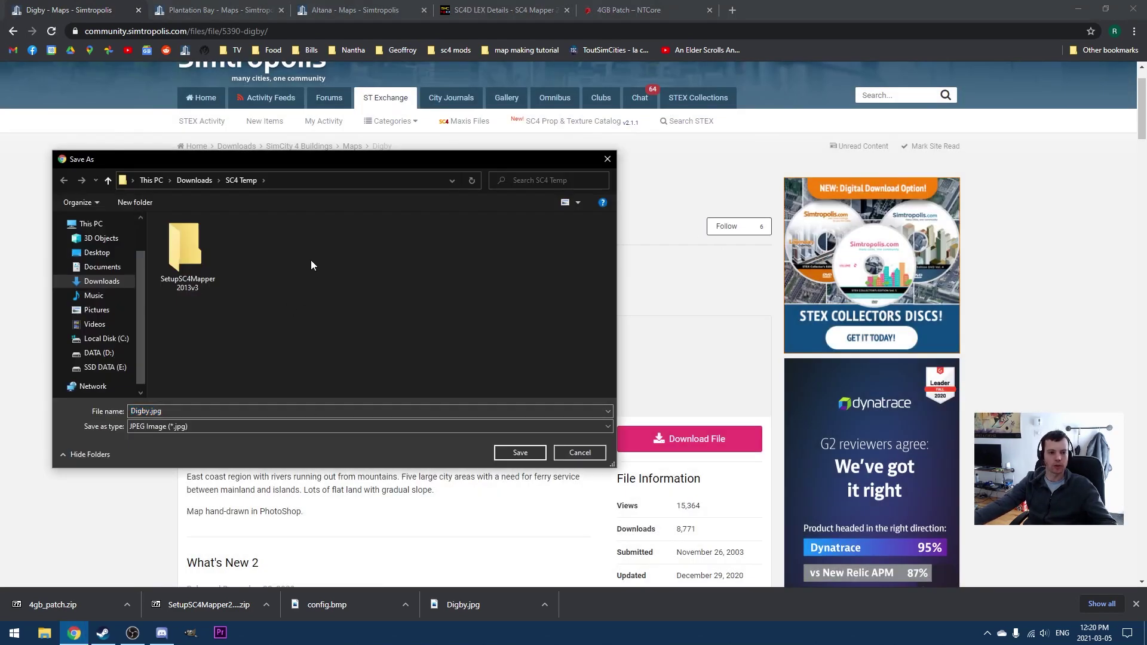
right_click(310, 260)
mouse_move(358, 386)
click(493, 389)
key(Return)
key(Return)
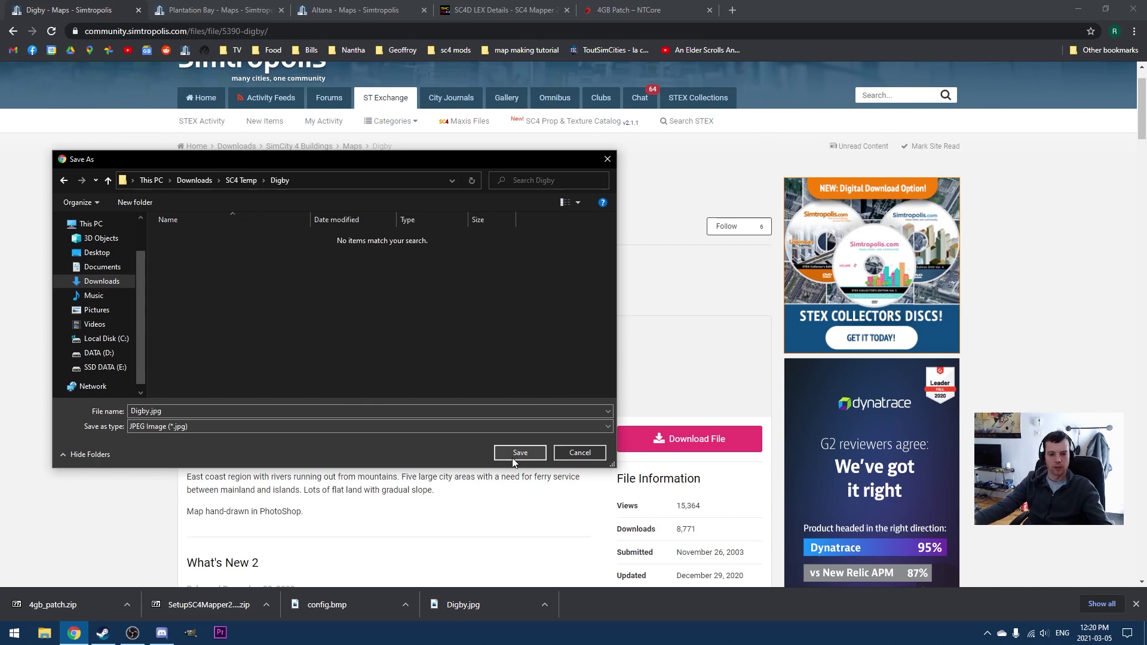
key(Return)
- Download config.bmp into the same Digby folder
click(690, 439)
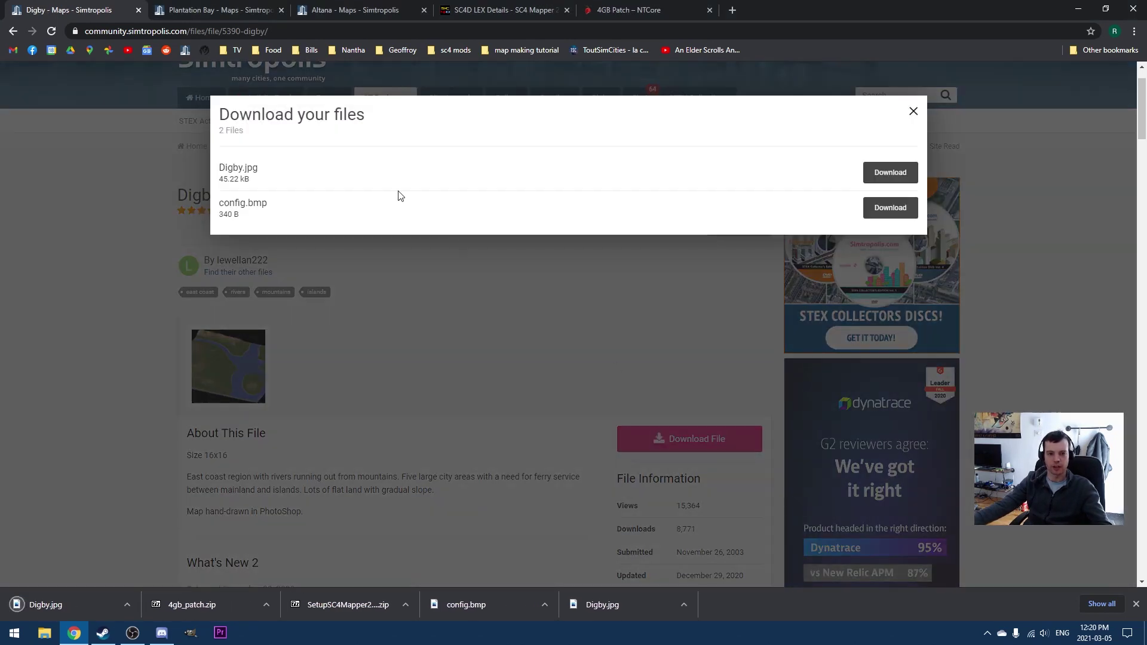
click(880, 215)
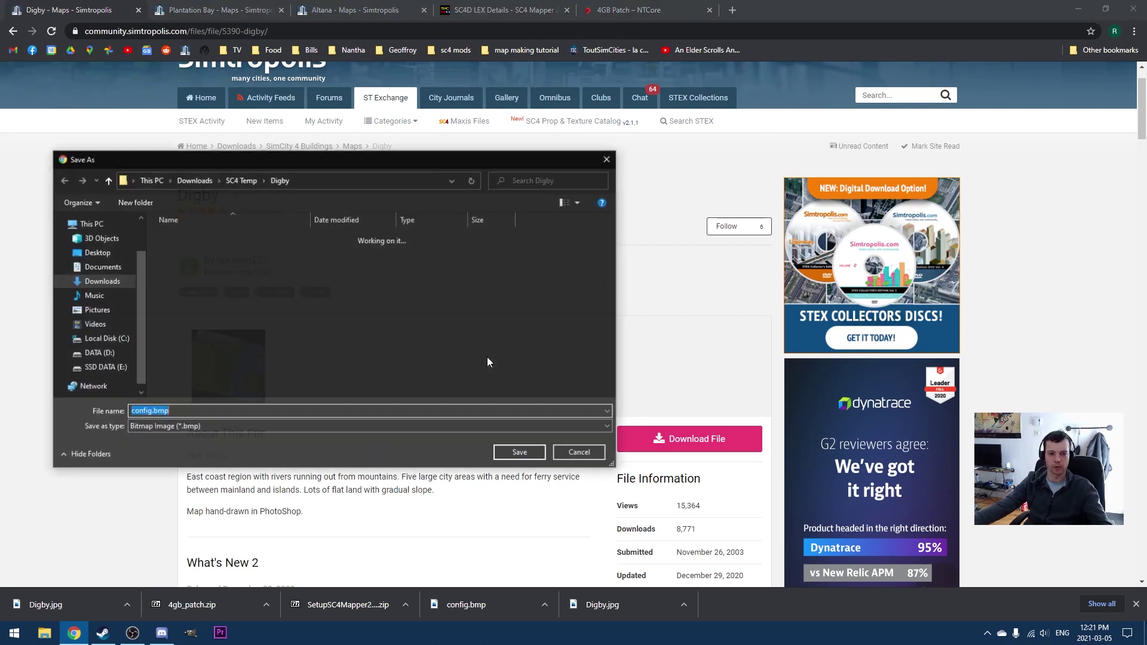
key(Return)
- Download the Altana map from Simtropolis as Altana.zip into SC4 Temp
click(355, 10)
click(684, 445)
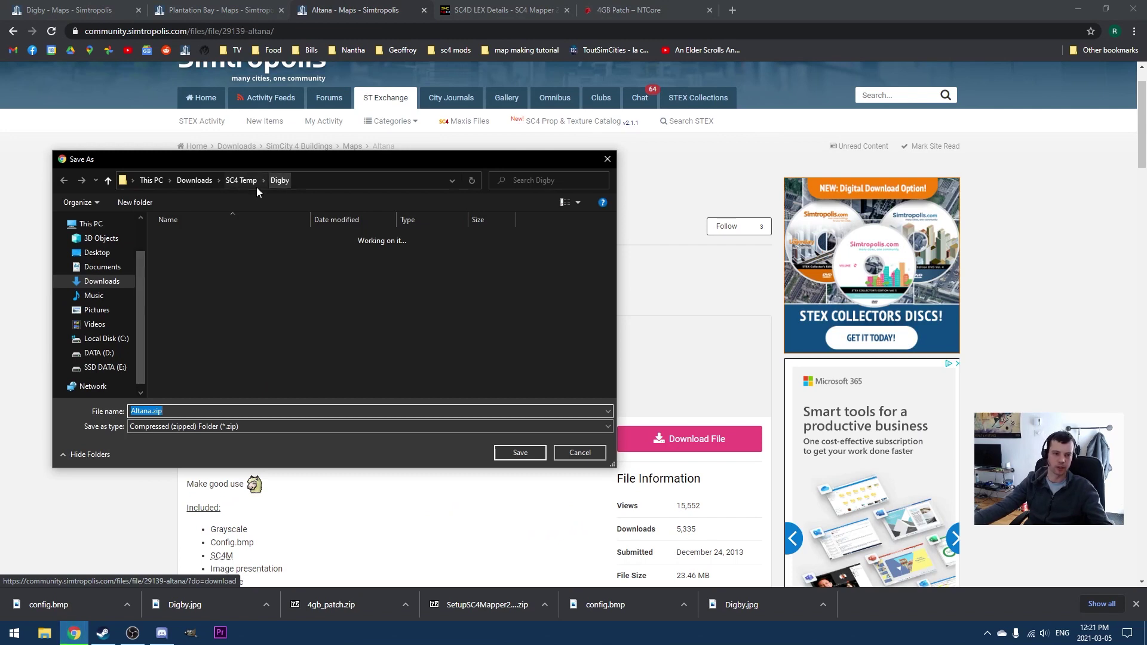
click(242, 180)
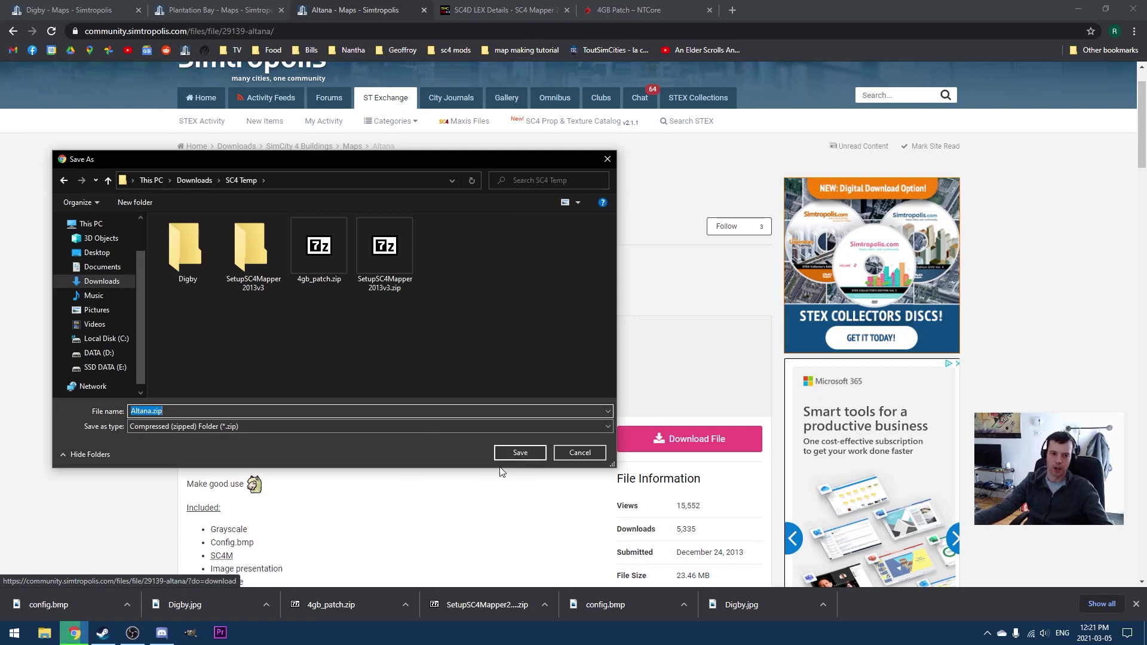
click(520, 455)
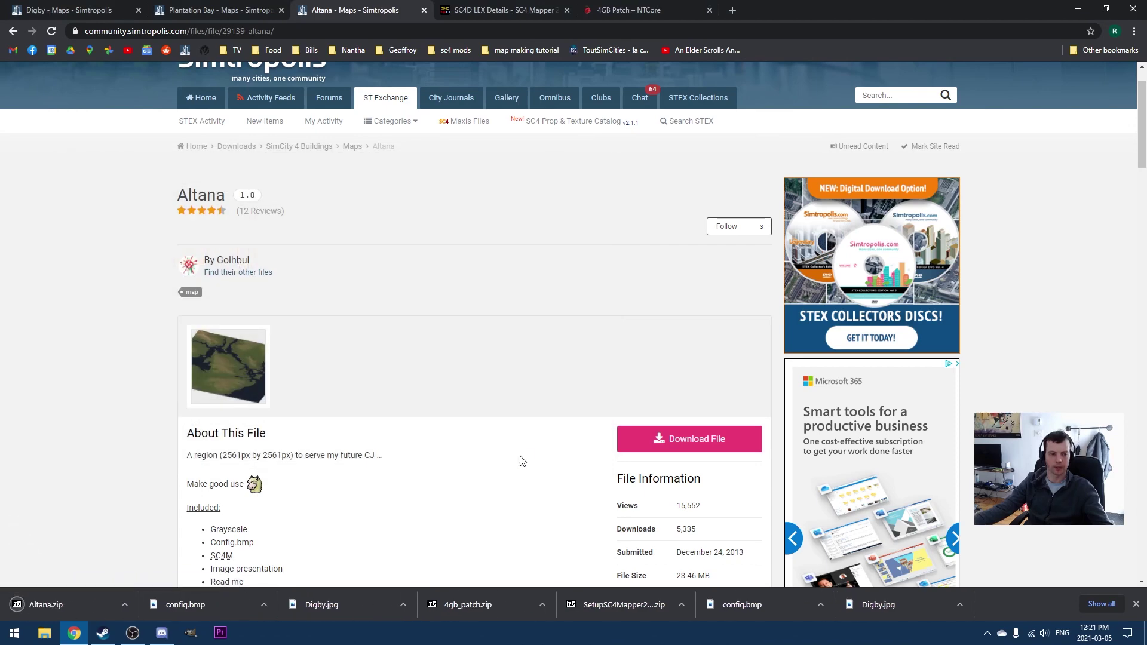
- Use 7-Zip's Extract to "Altana\" on Altana.zip in SC4 Temp
click(51, 638)
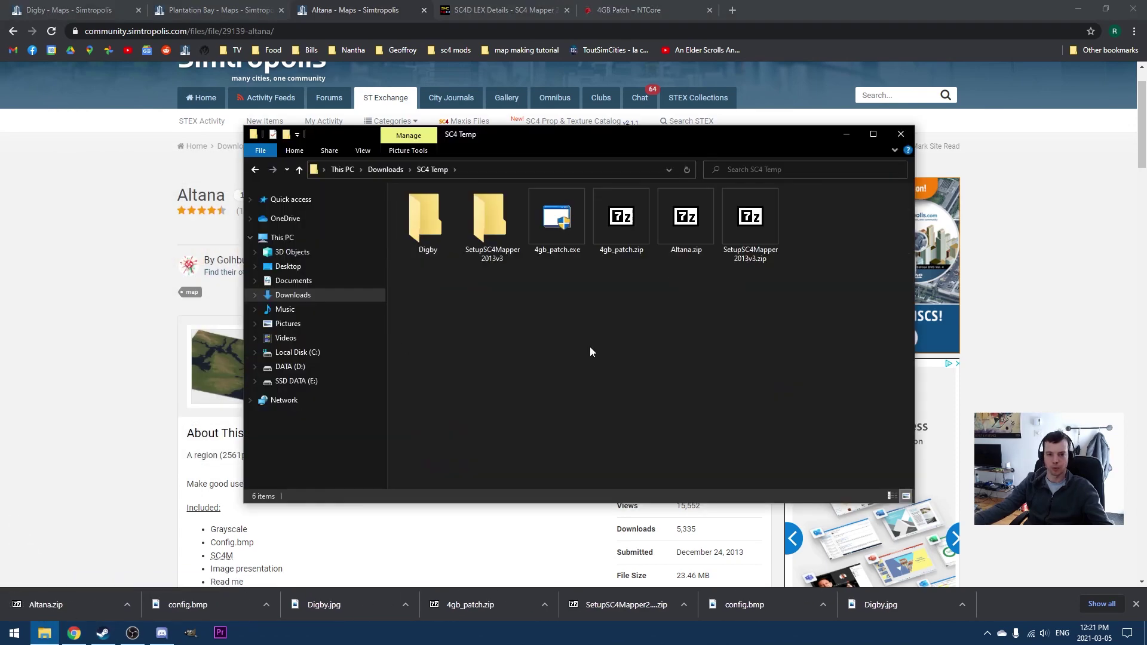
click(685, 217)
right_click(683, 216)
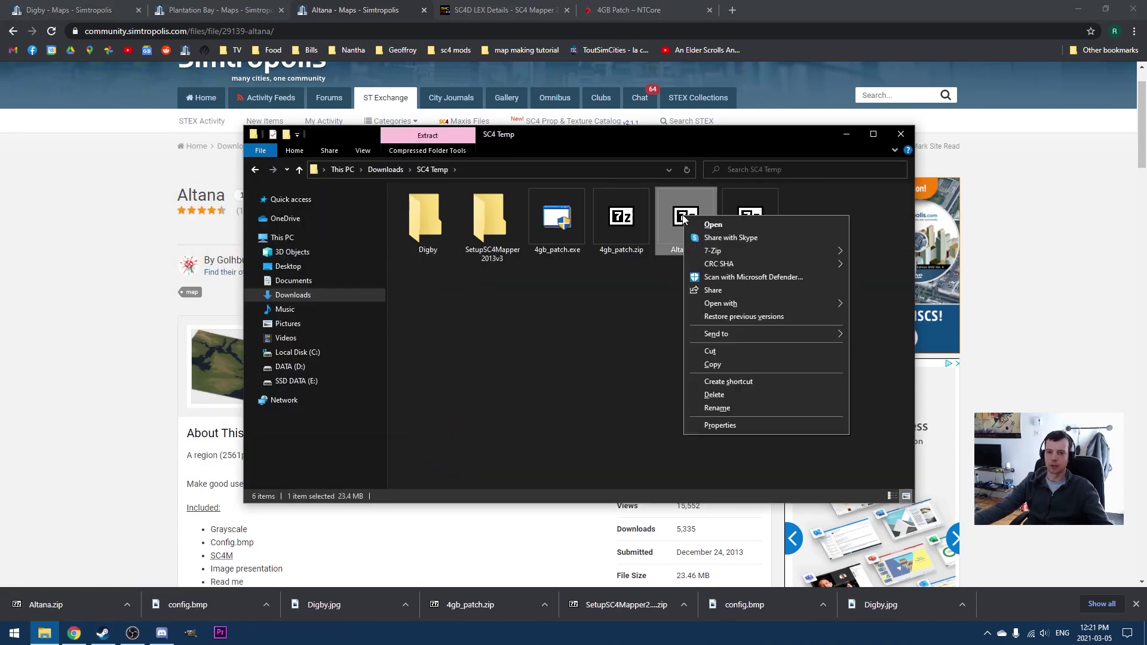
mouse_move(734, 252)
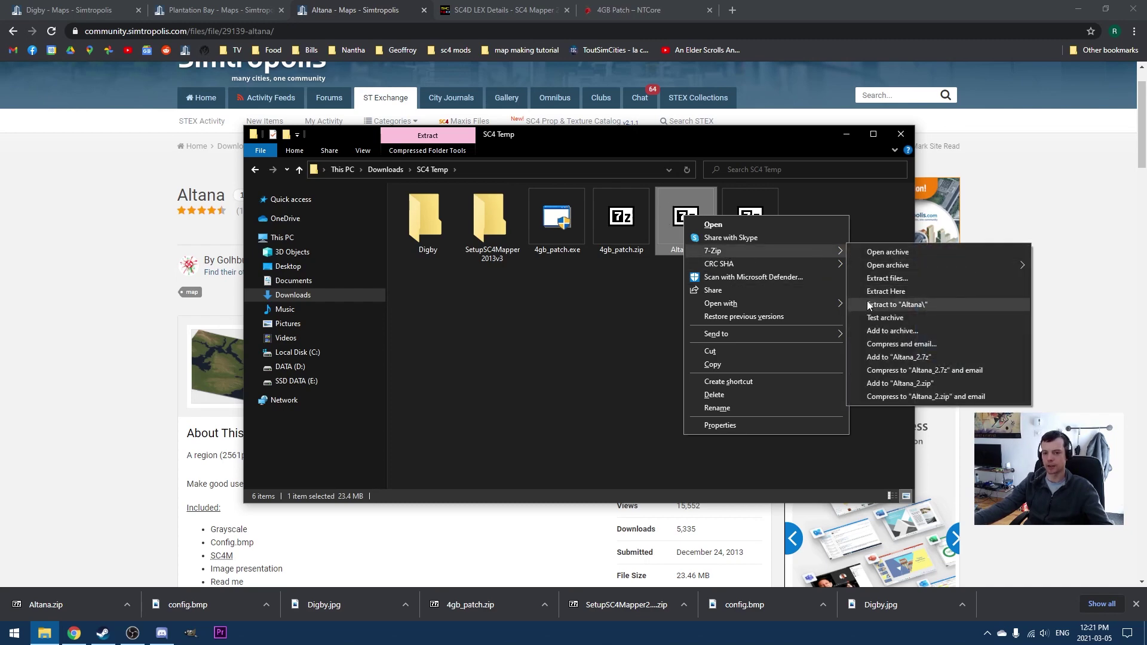
mouse_move(769, 254)
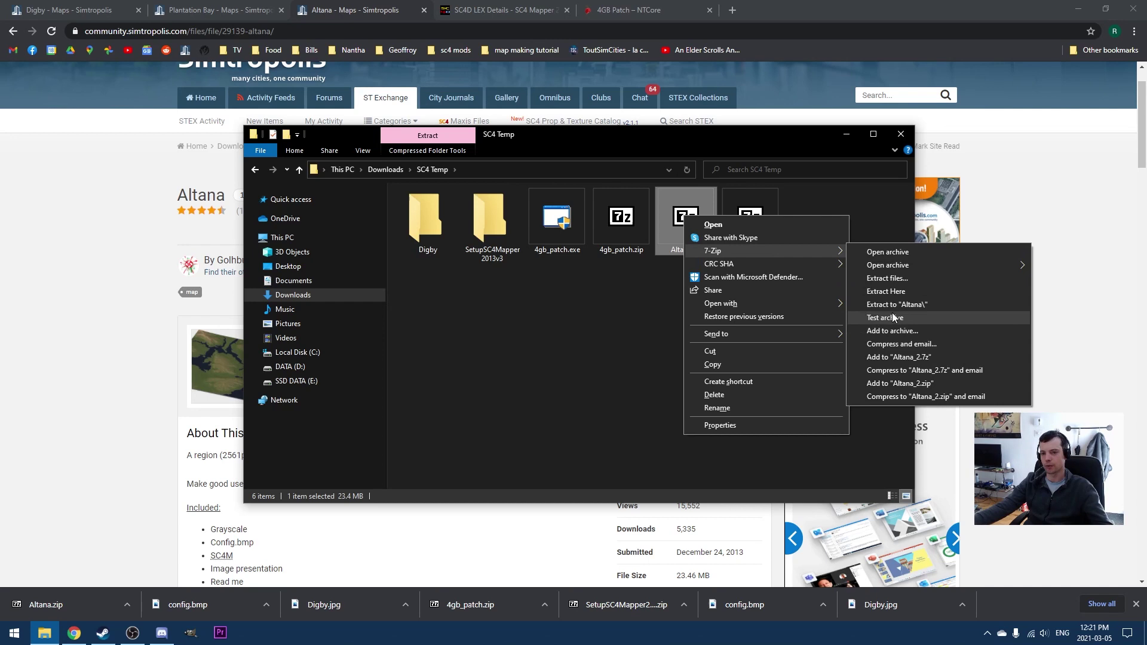
click(891, 306)
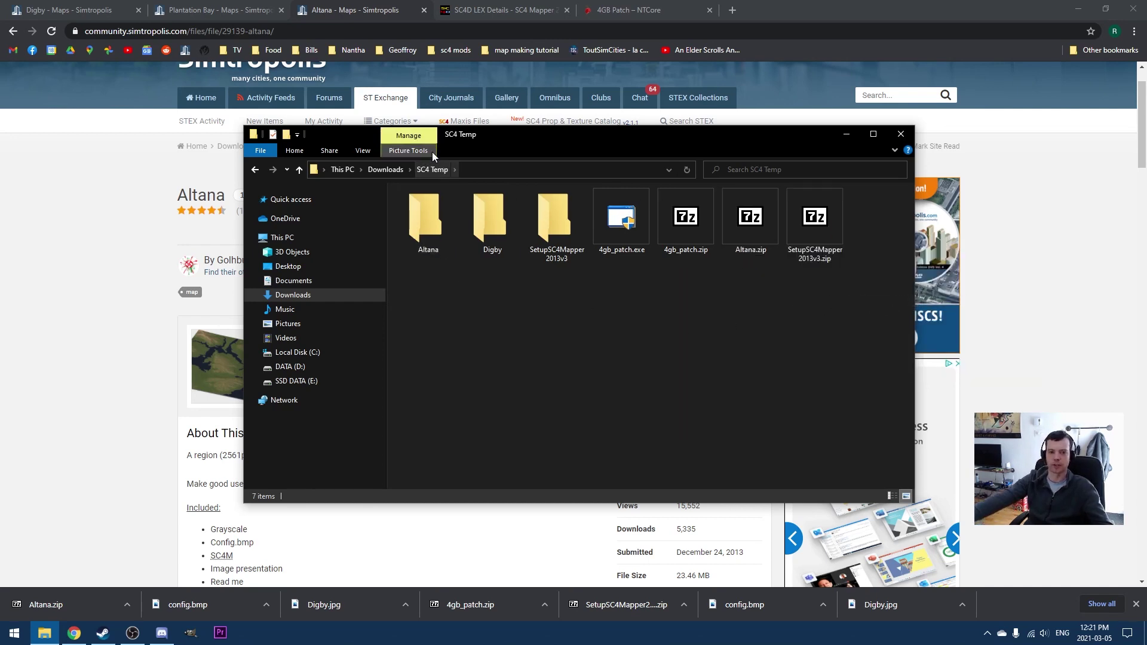
double_click(414, 223)
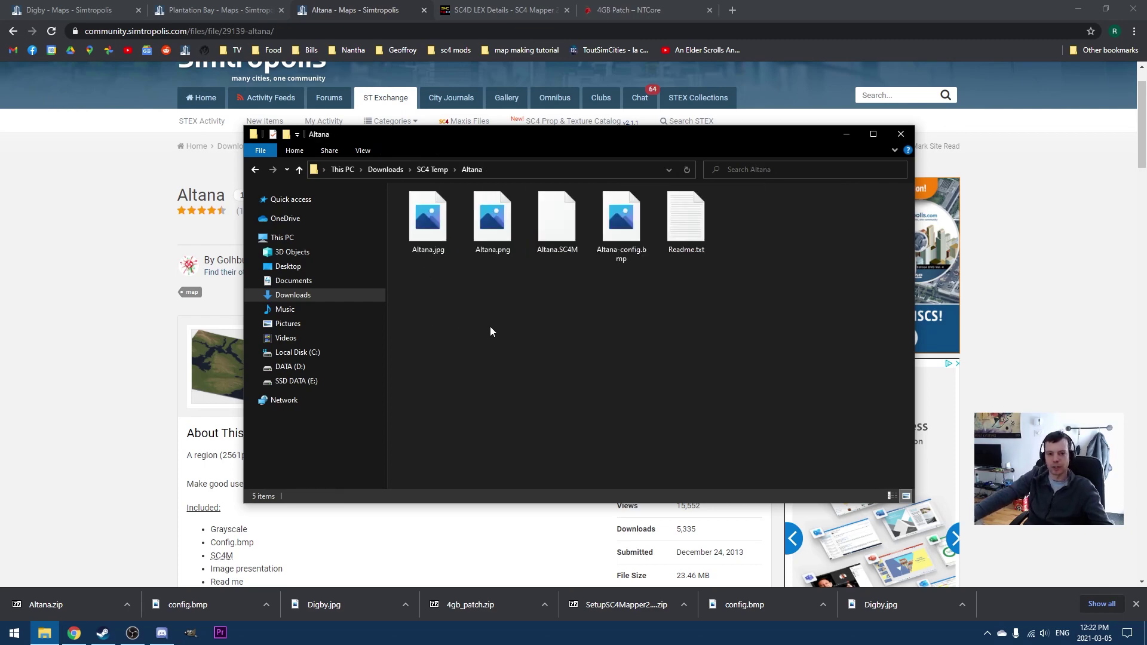
click(433, 222)
click(499, 216)
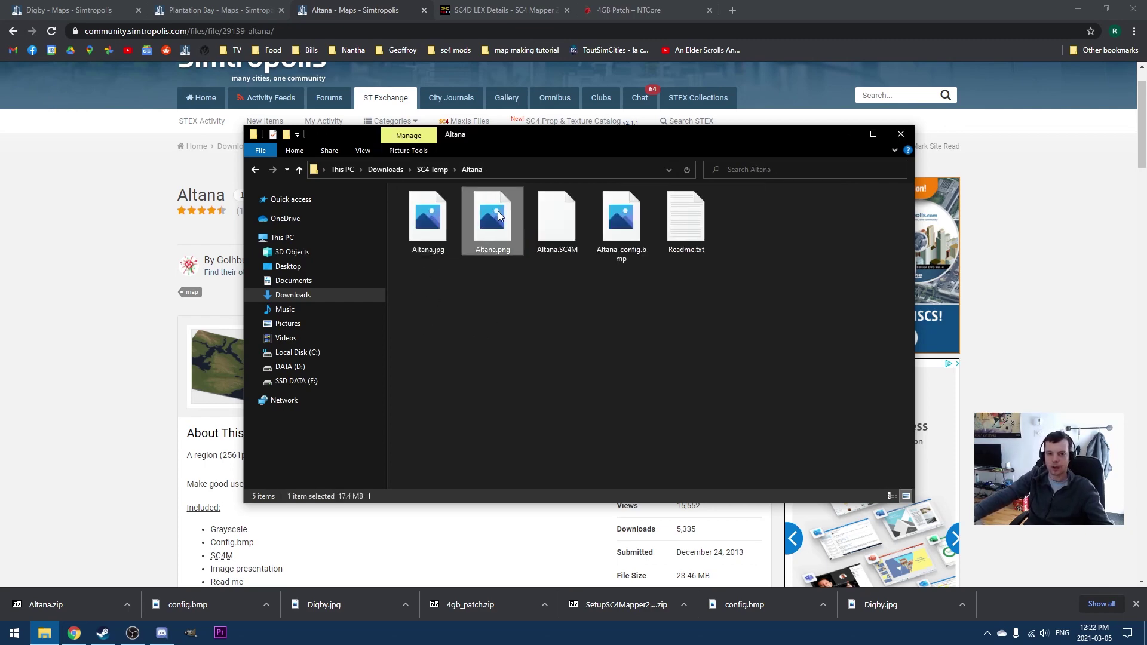
click(568, 244)
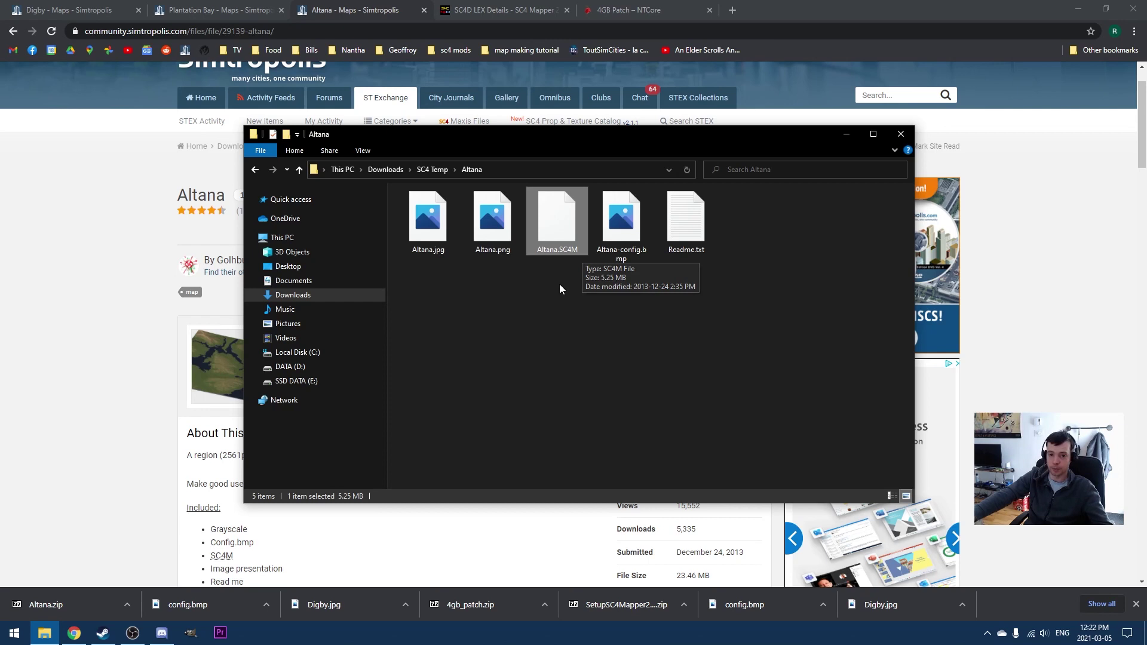
click(616, 204)
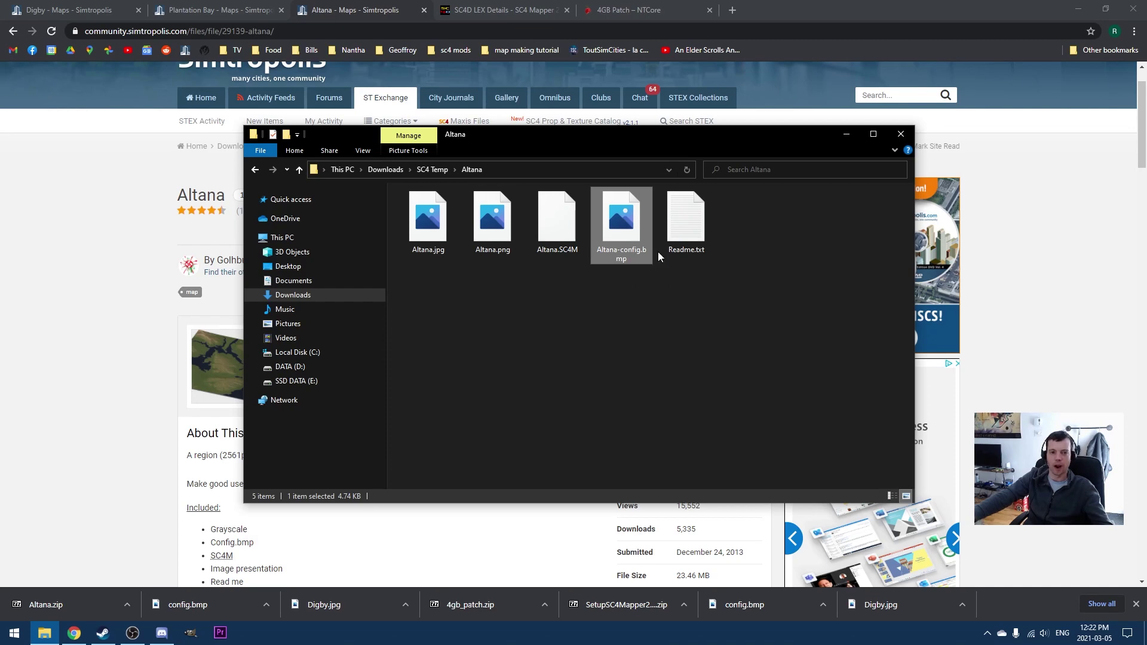
double_click(437, 218)
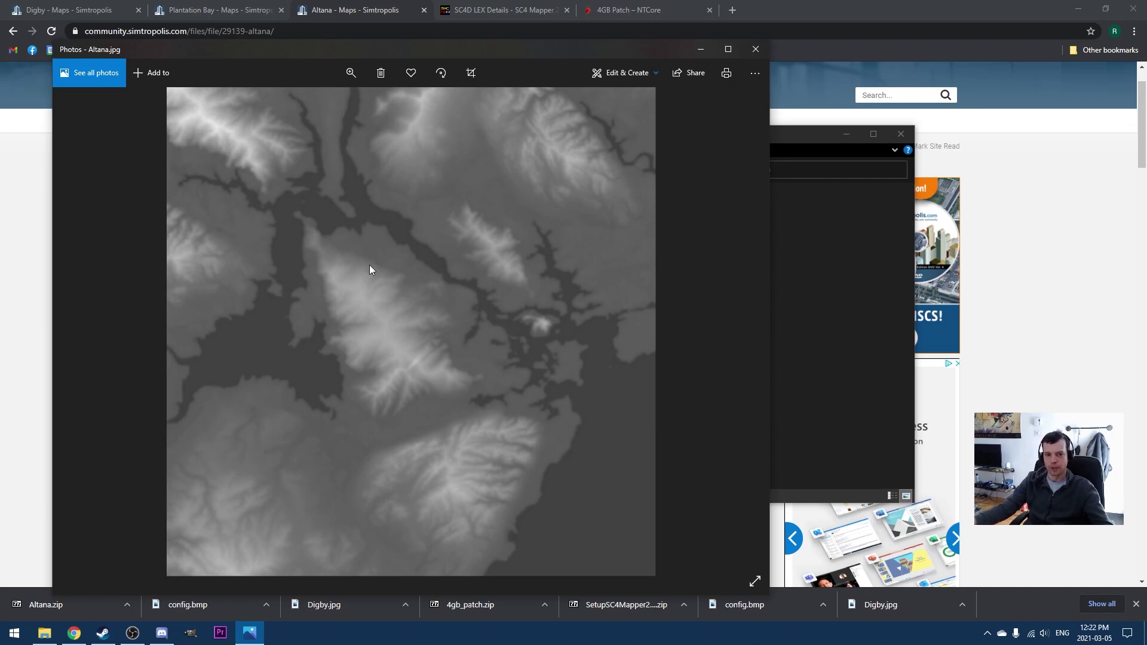
click(756, 49)
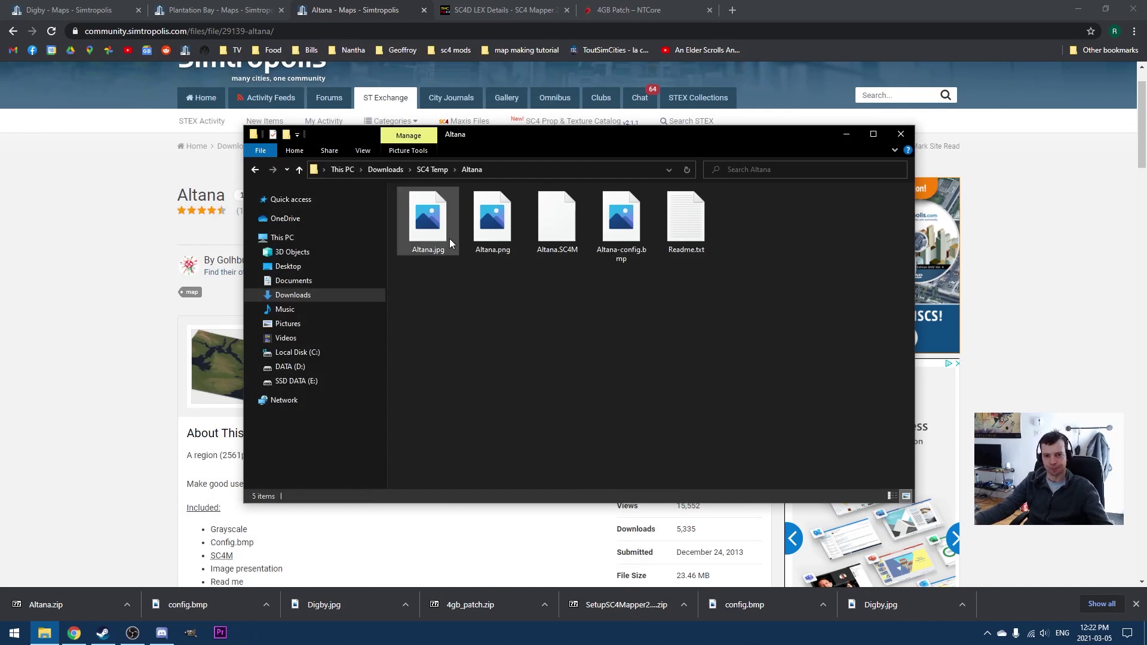
double_click(494, 220)
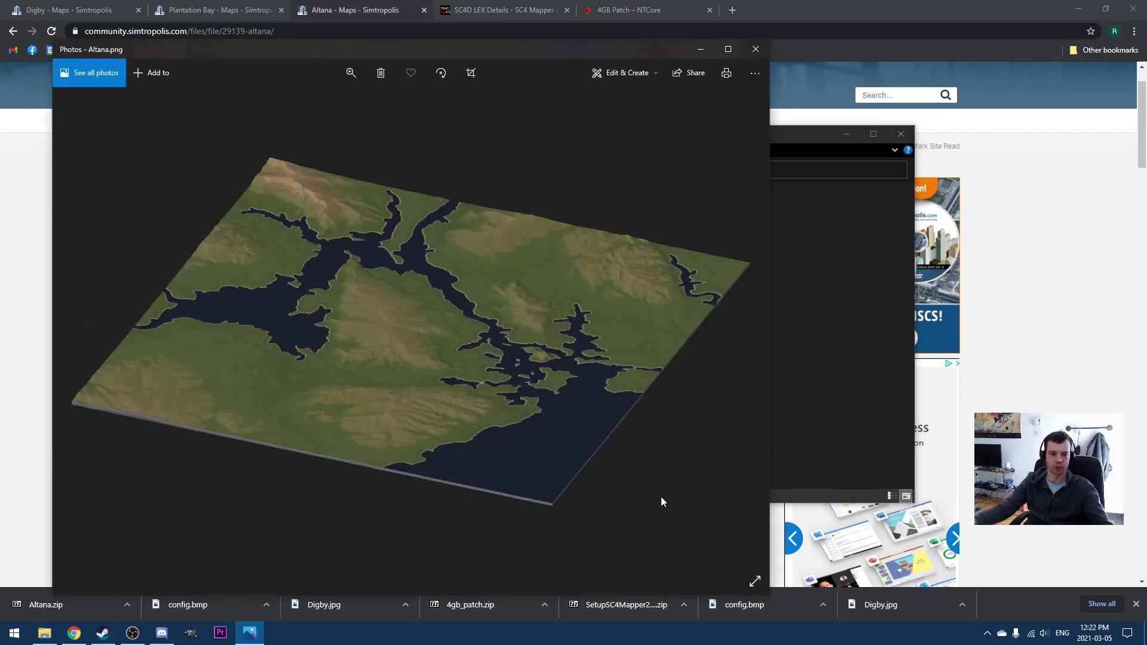
click(755, 49)
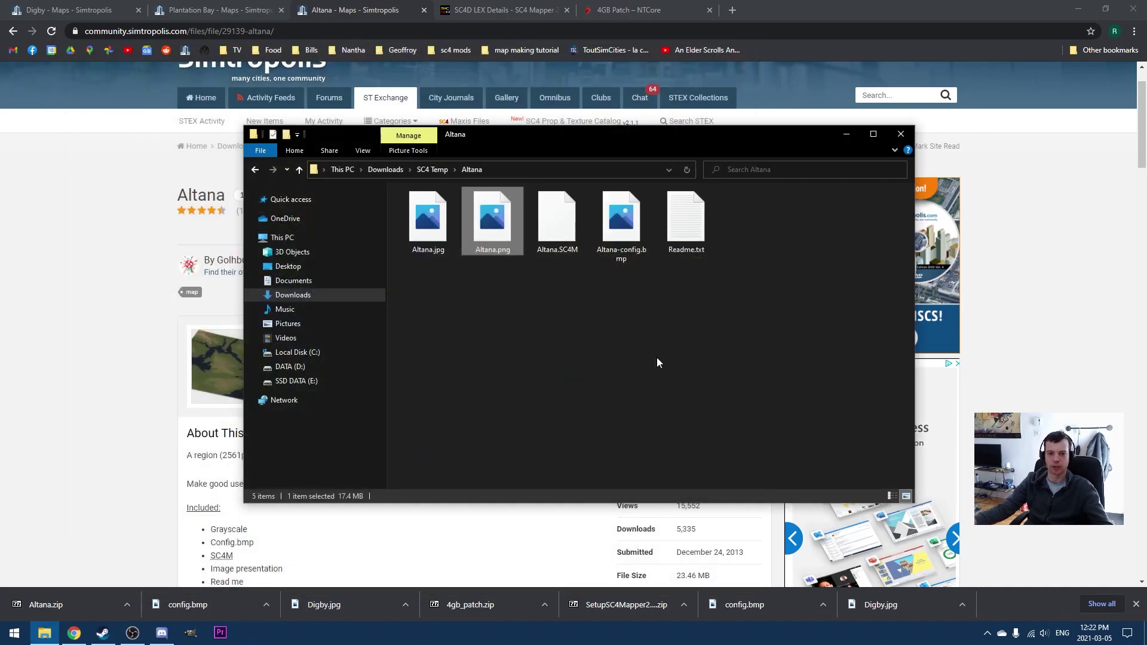
click(657, 359)
click(631, 209)
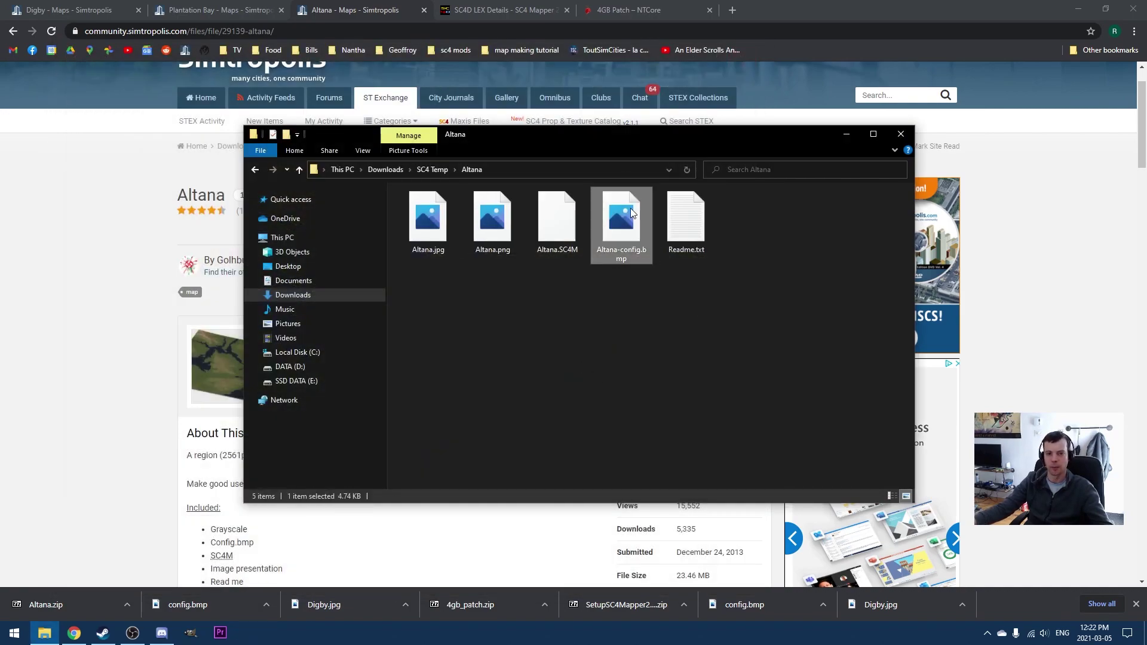
double_click(631, 209)
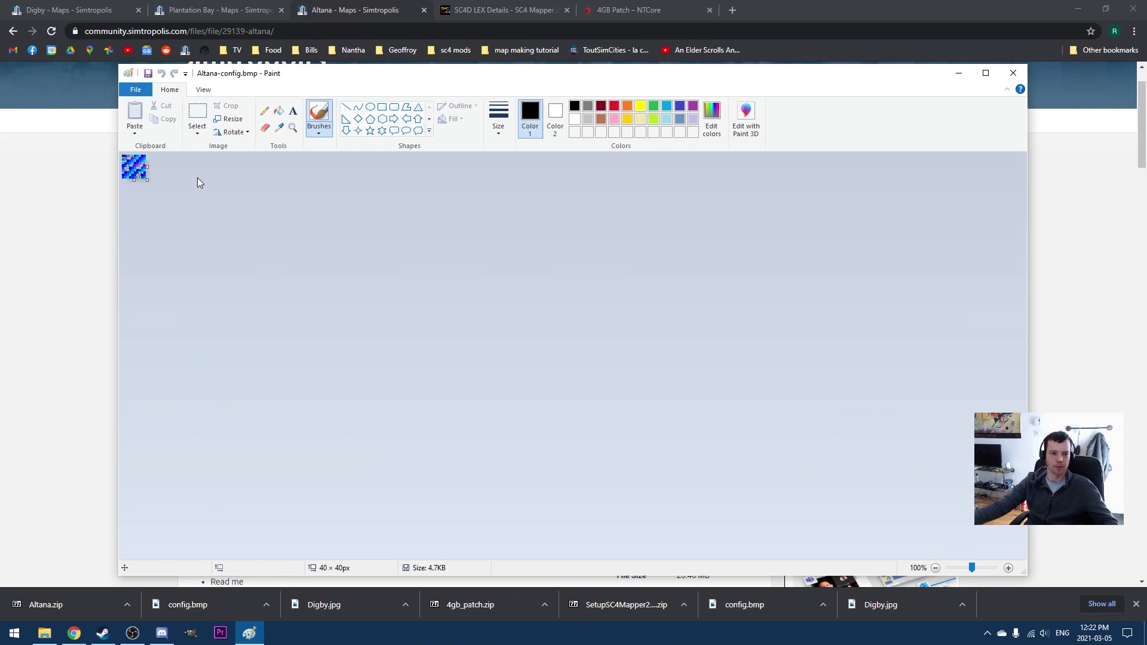
drag(972, 568, 1005, 558)
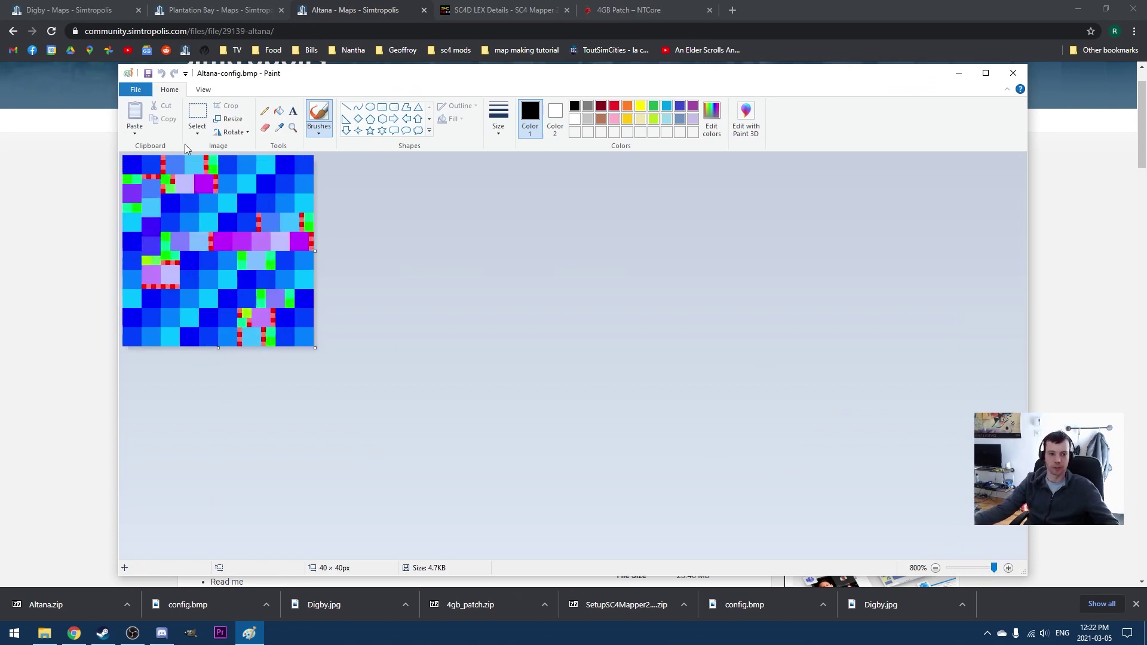
click(215, 342)
key(ctrl+z)
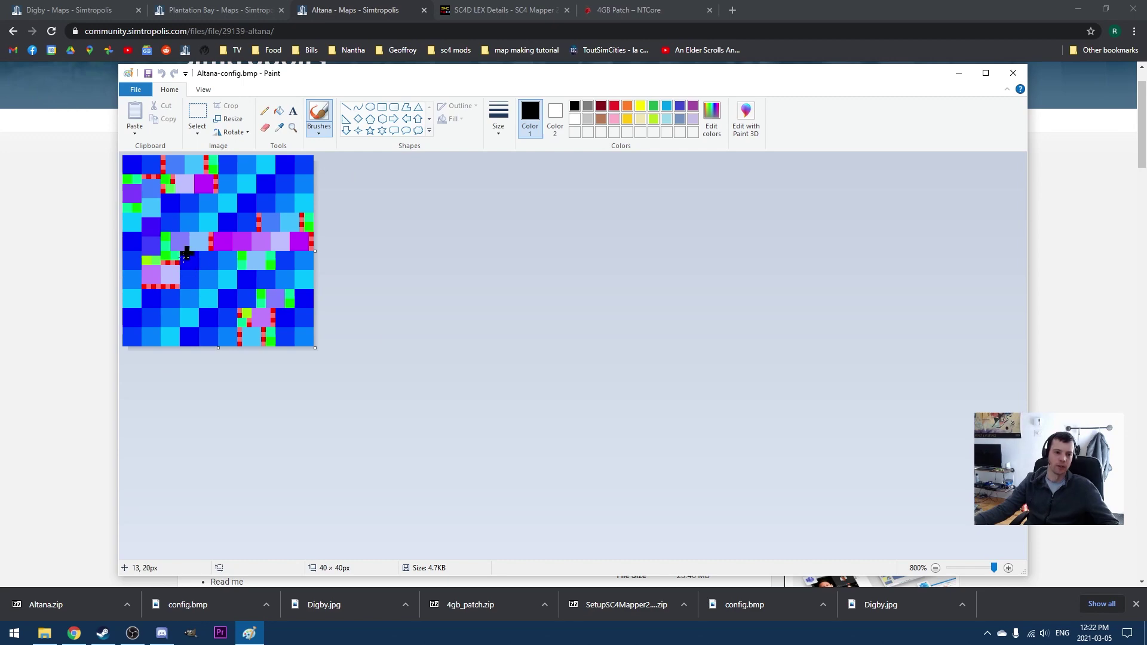
click(309, 335)
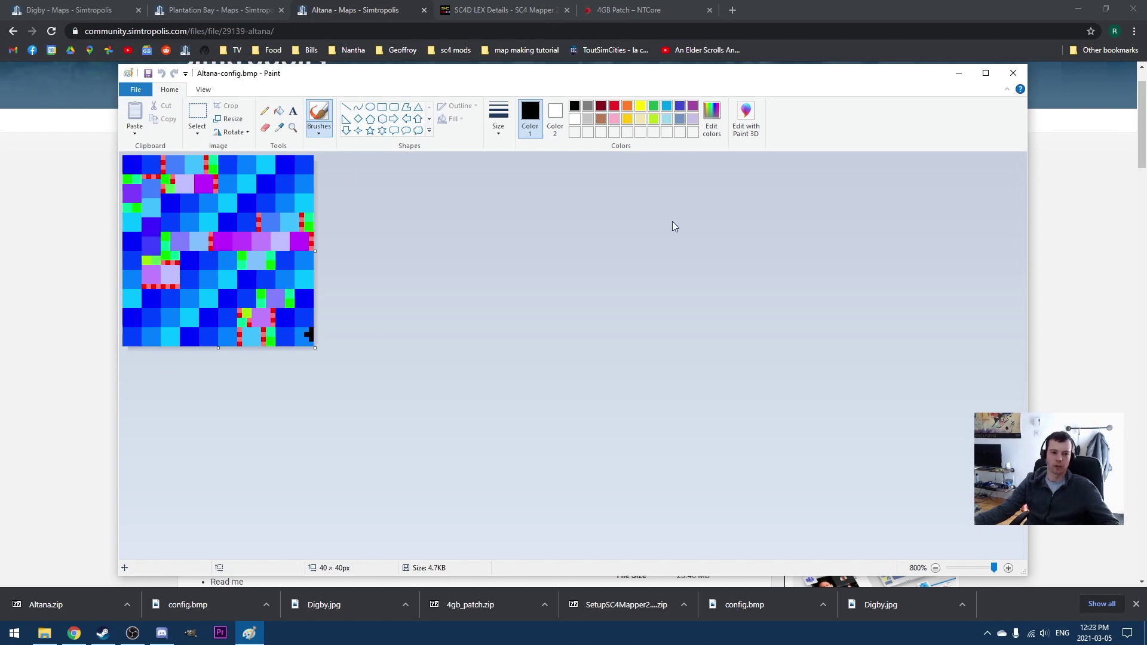
click(1013, 73)
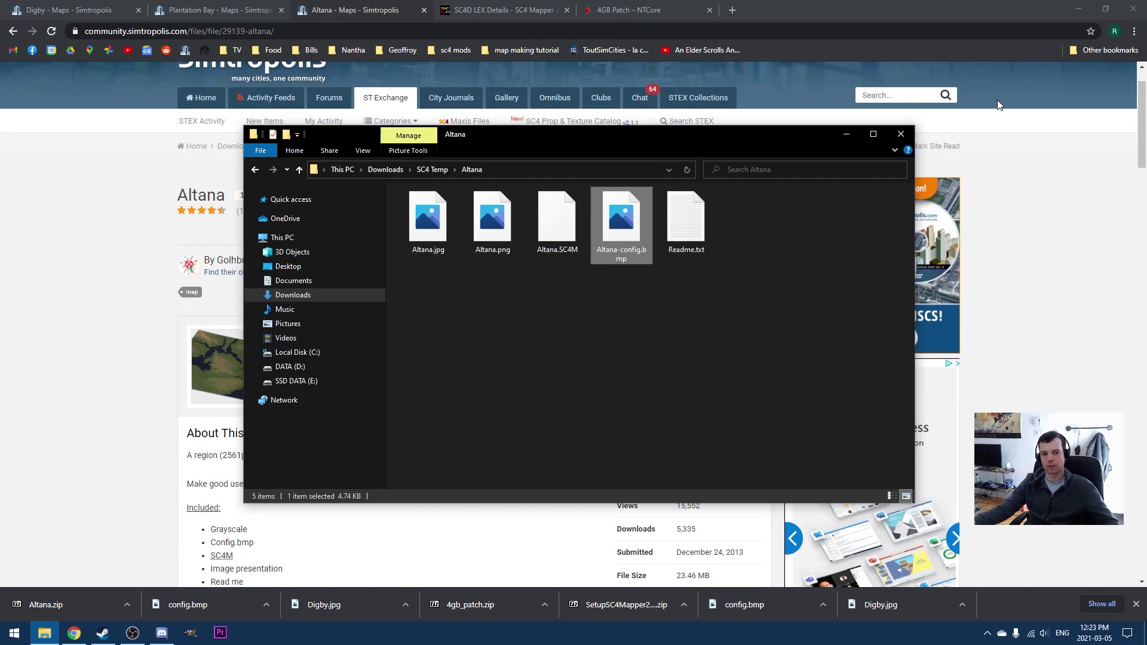
- Launch SC4 Mapper 2013 from a Start search for 'sc' and position its window
click(591, 354)
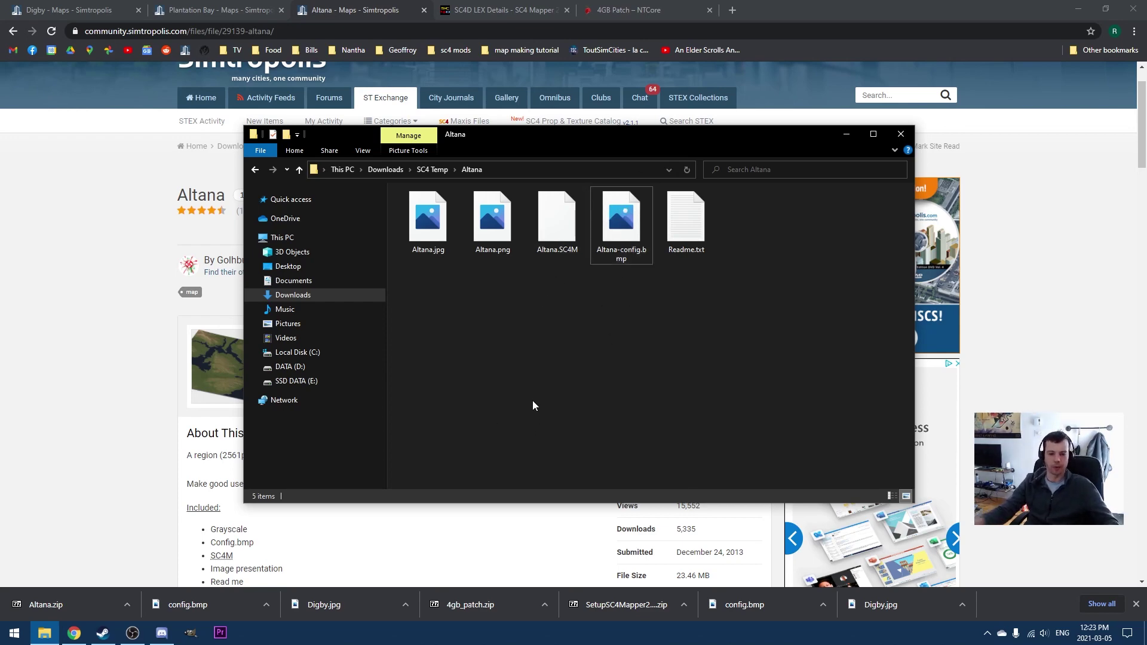
key(super)
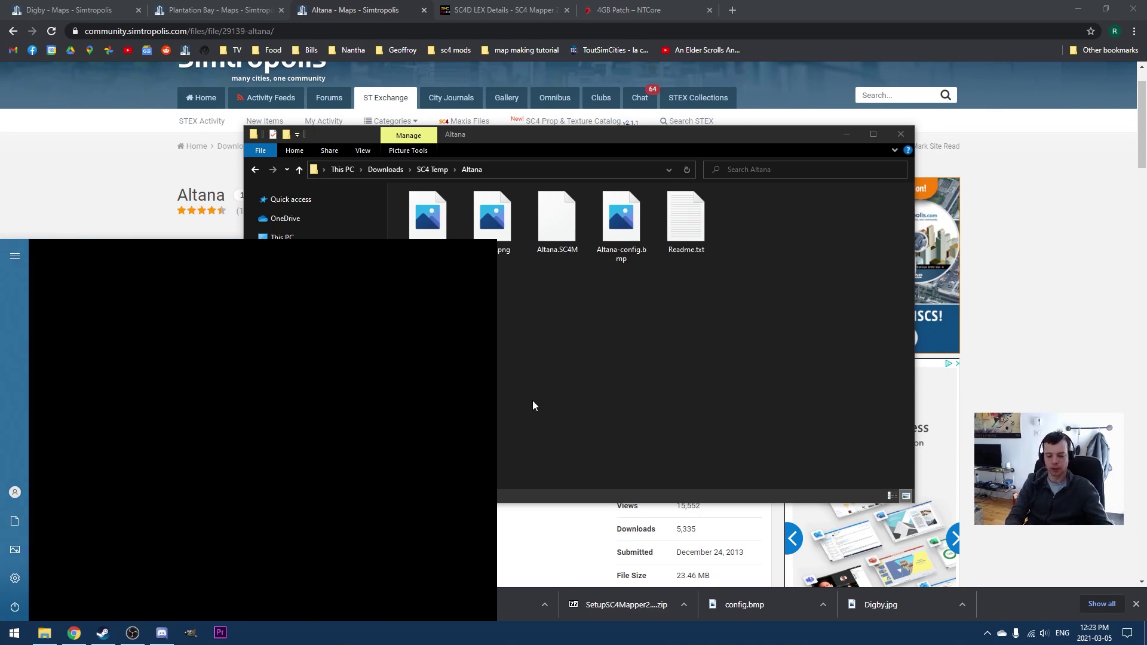
text(sc)
click(127, 306)
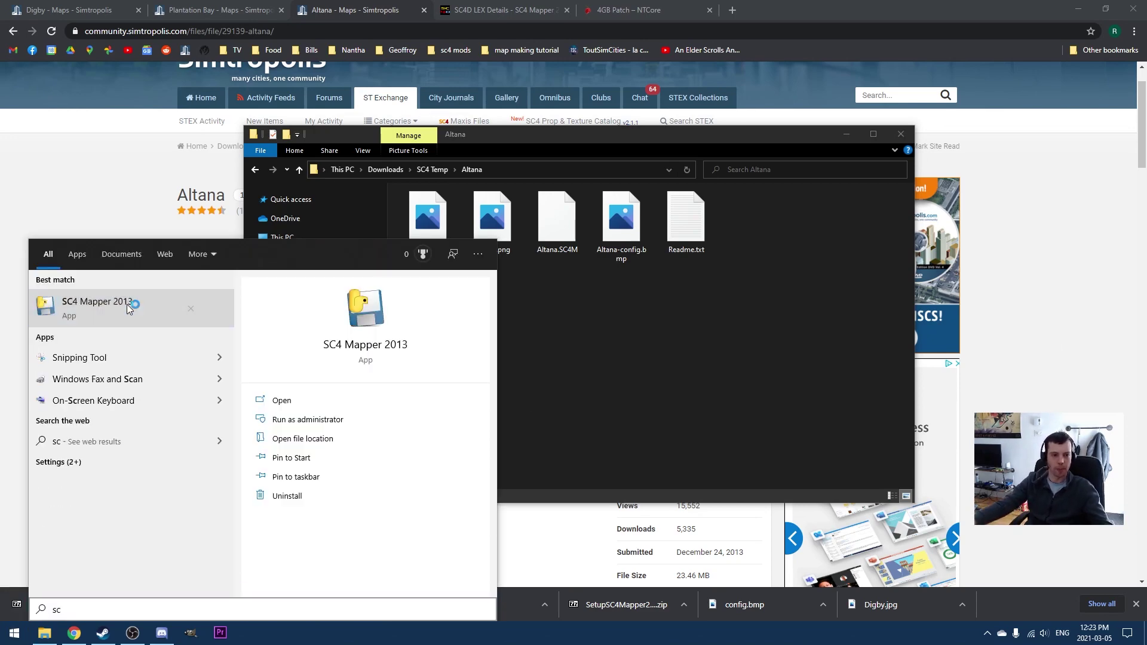
drag(562, 123, 812, 178)
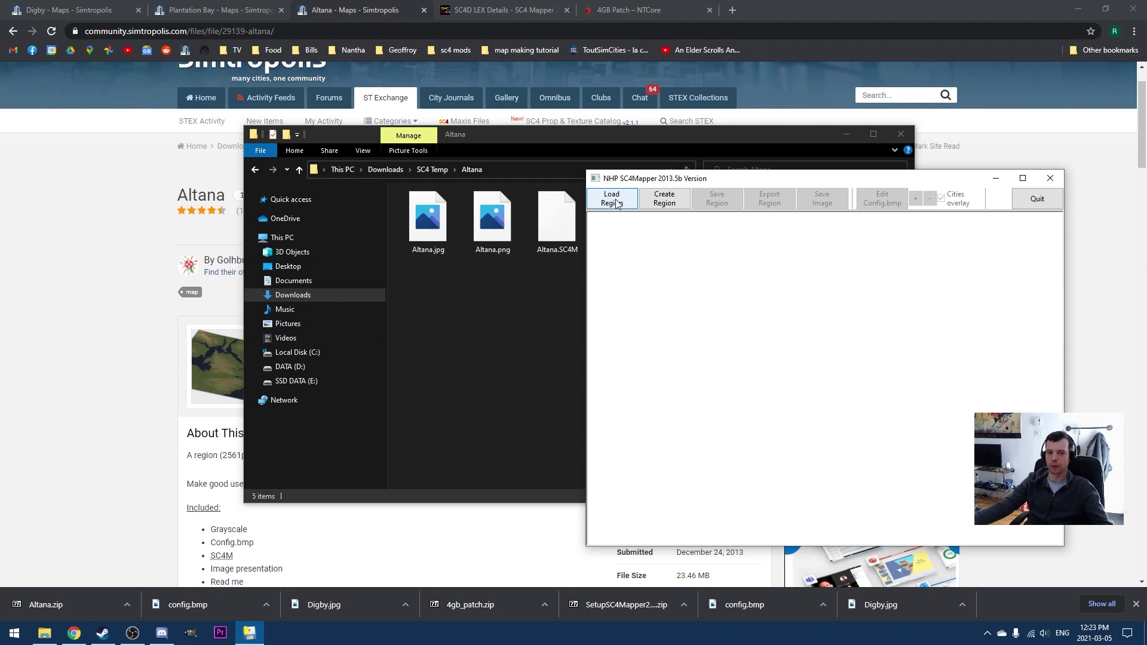
- Cancel loading an existing region and choose Create Region instead
click(615, 201)
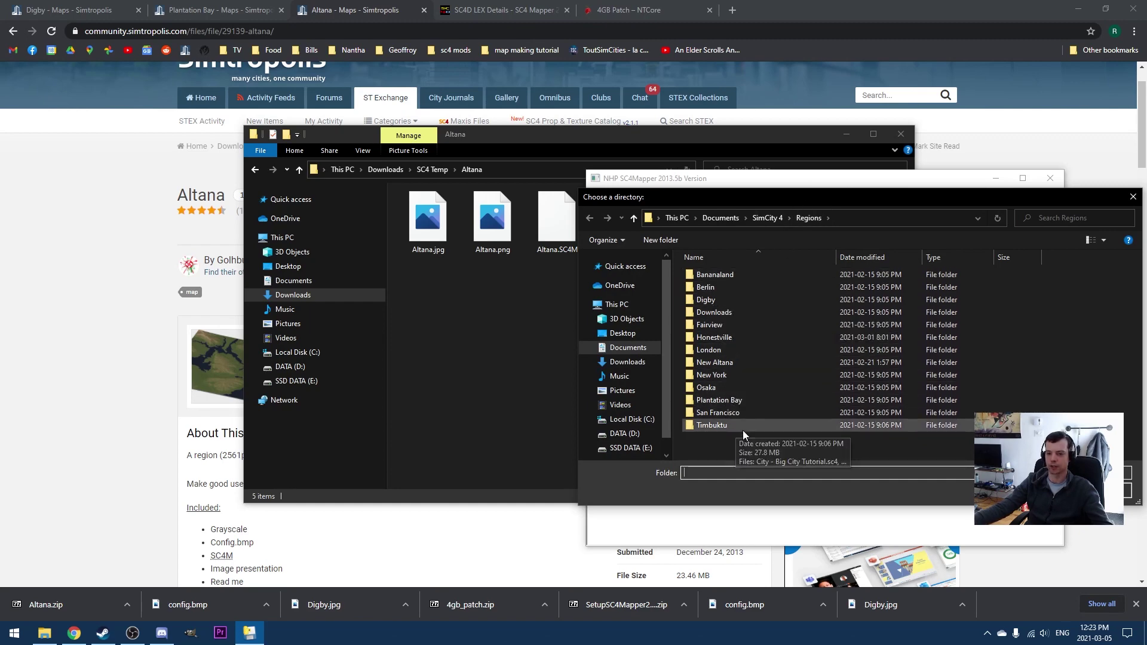
click(1127, 491)
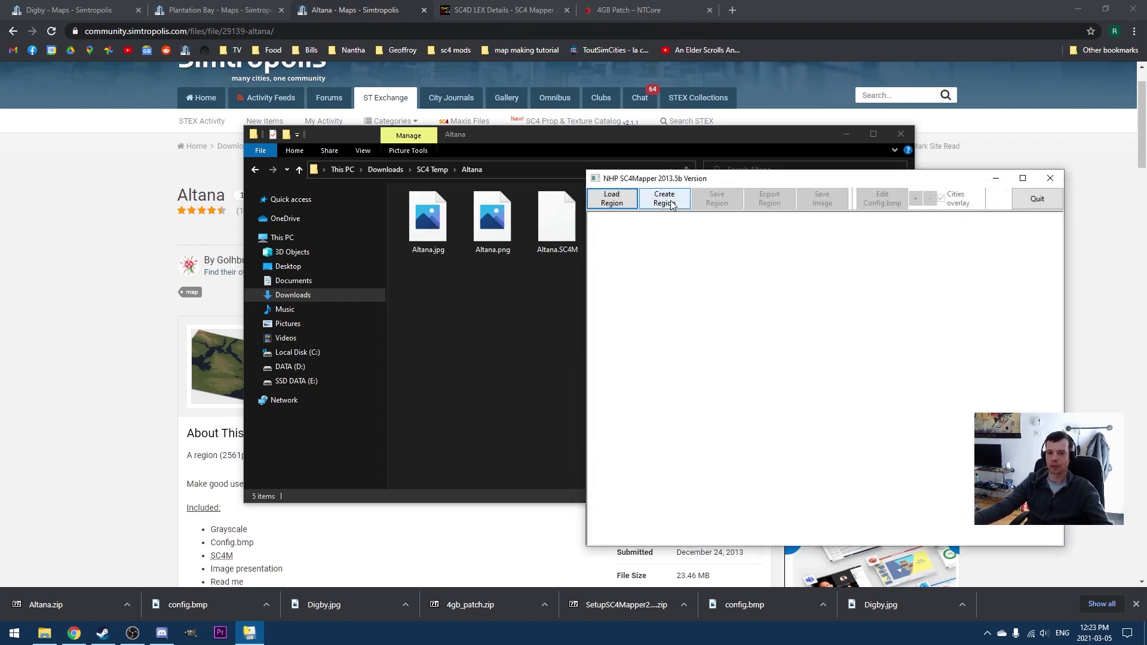
click(672, 203)
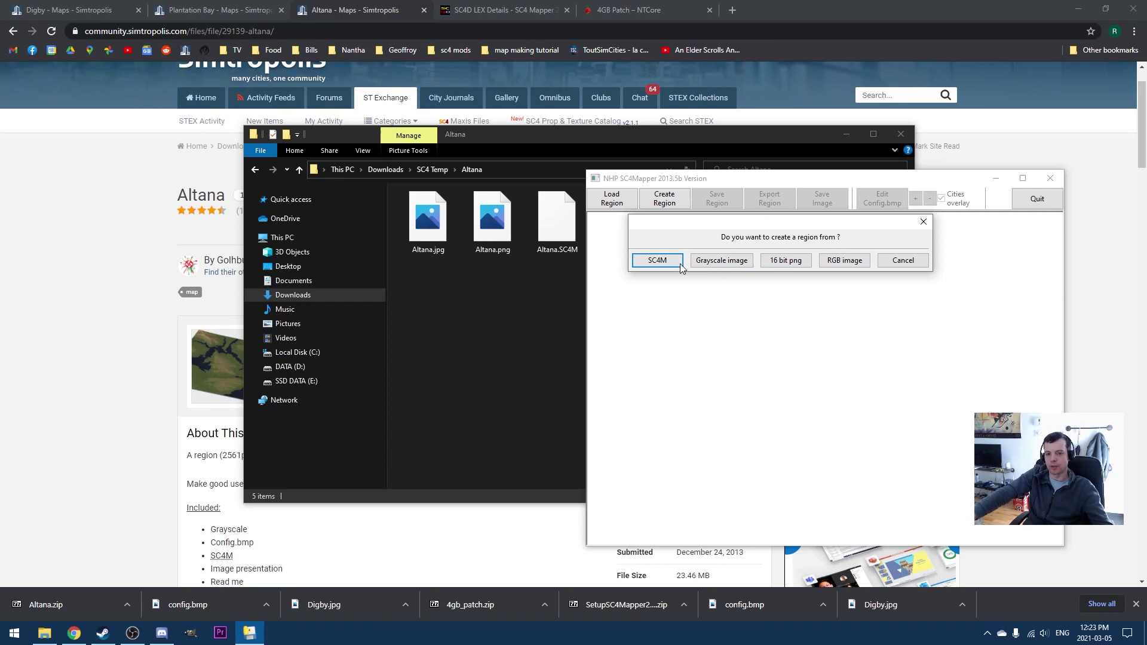
click(511, 279)
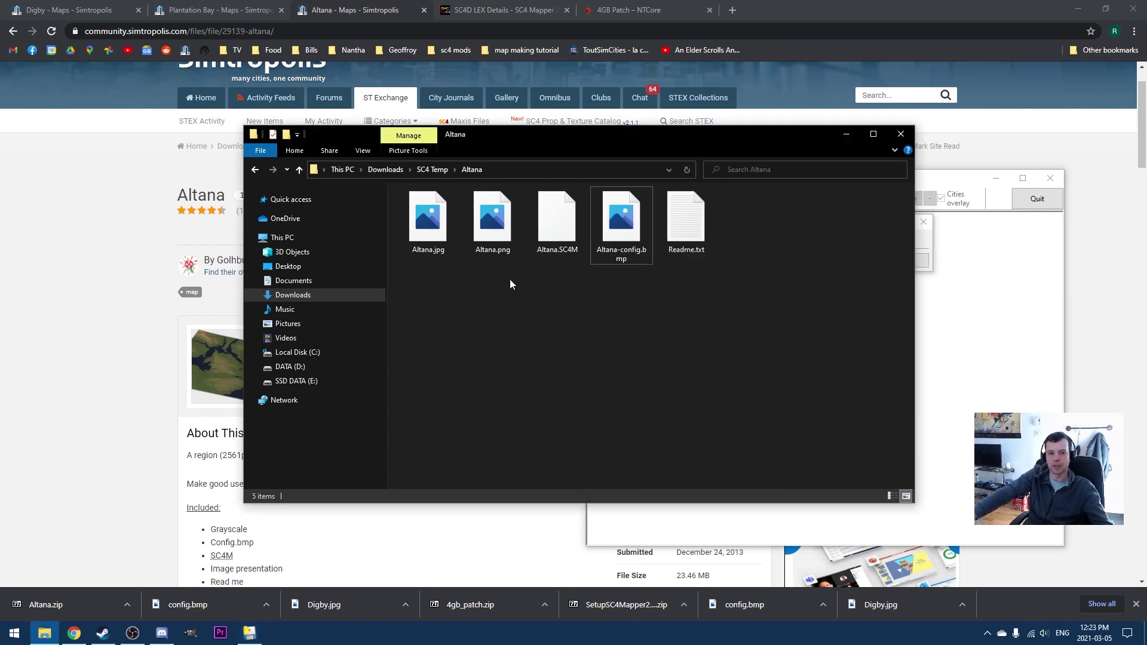
- Rename the Digby folder in SC4 Temp to 'Test Region 1'
click(430, 169)
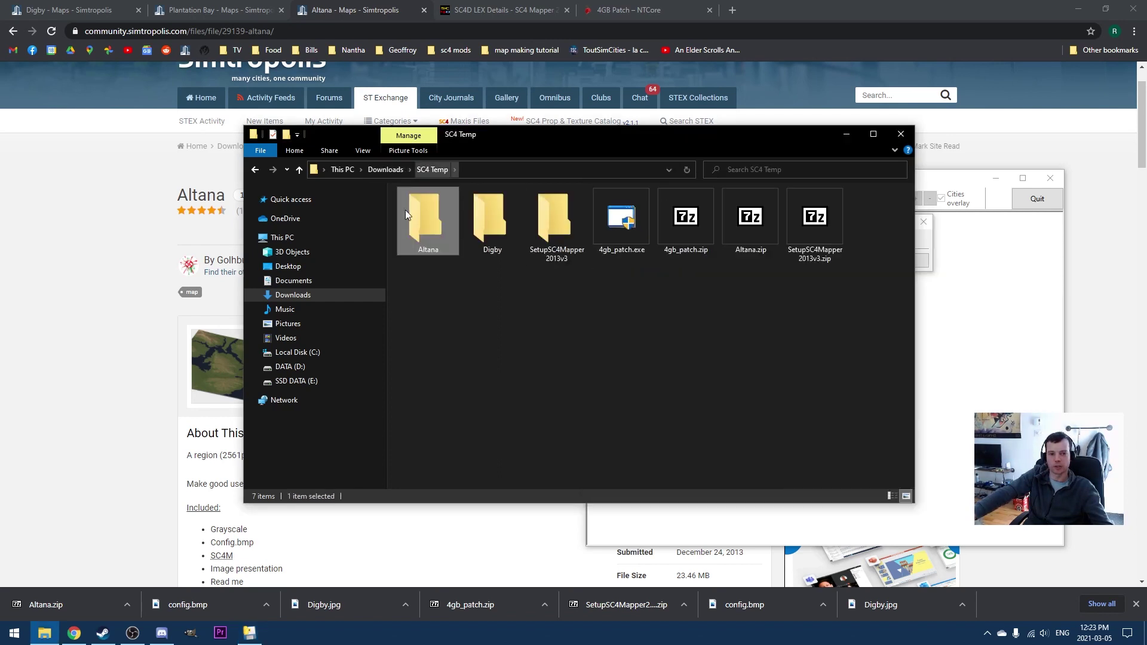
double_click(504, 236)
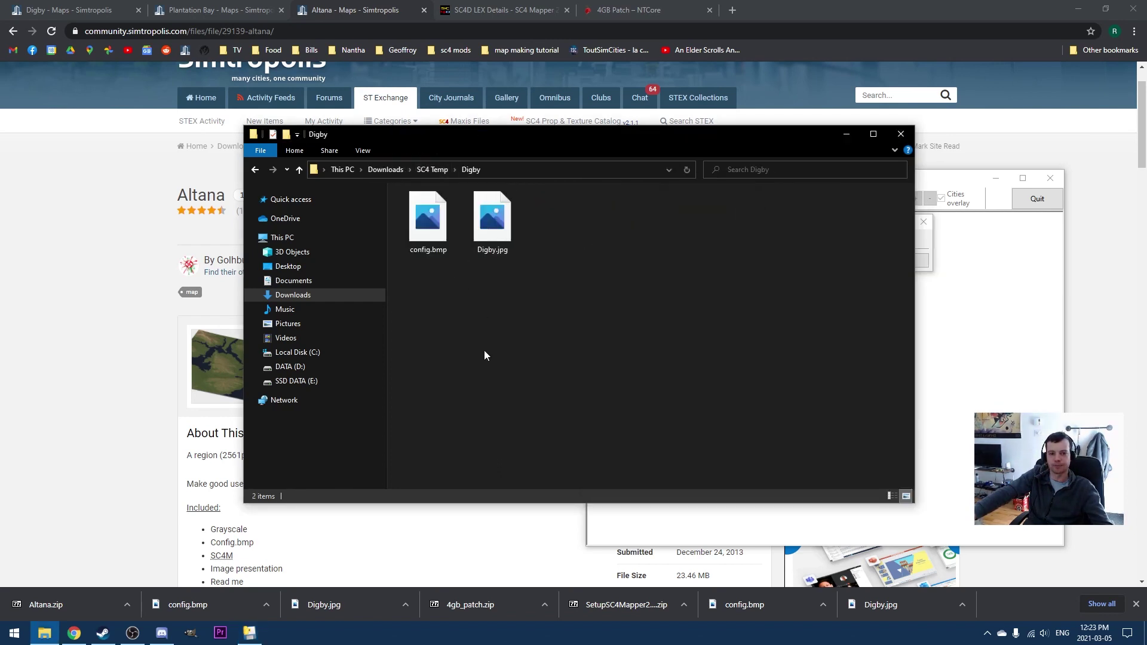
click(442, 221)
click(432, 169)
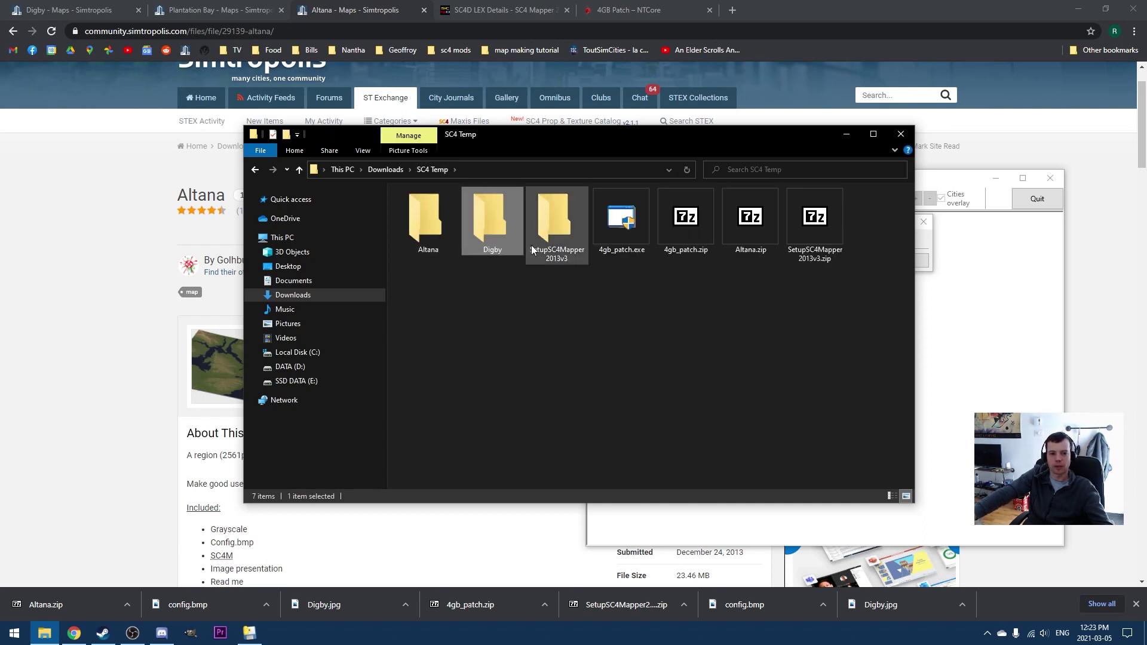
double_click(494, 252)
click(432, 169)
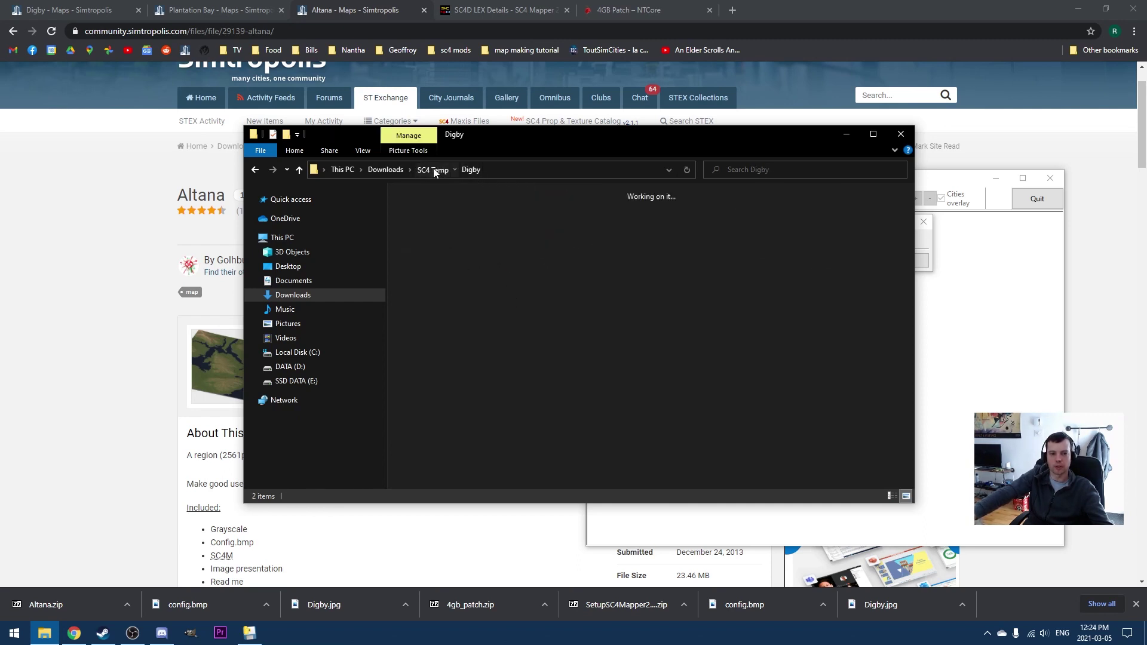
click(496, 250)
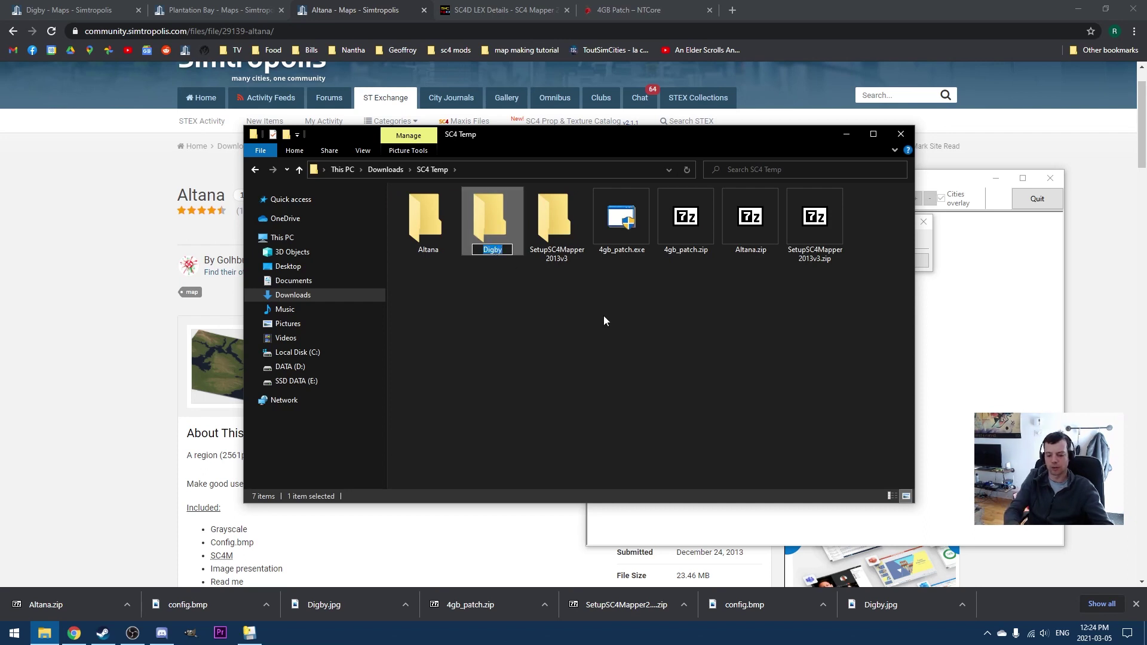
text(Test Region 1)
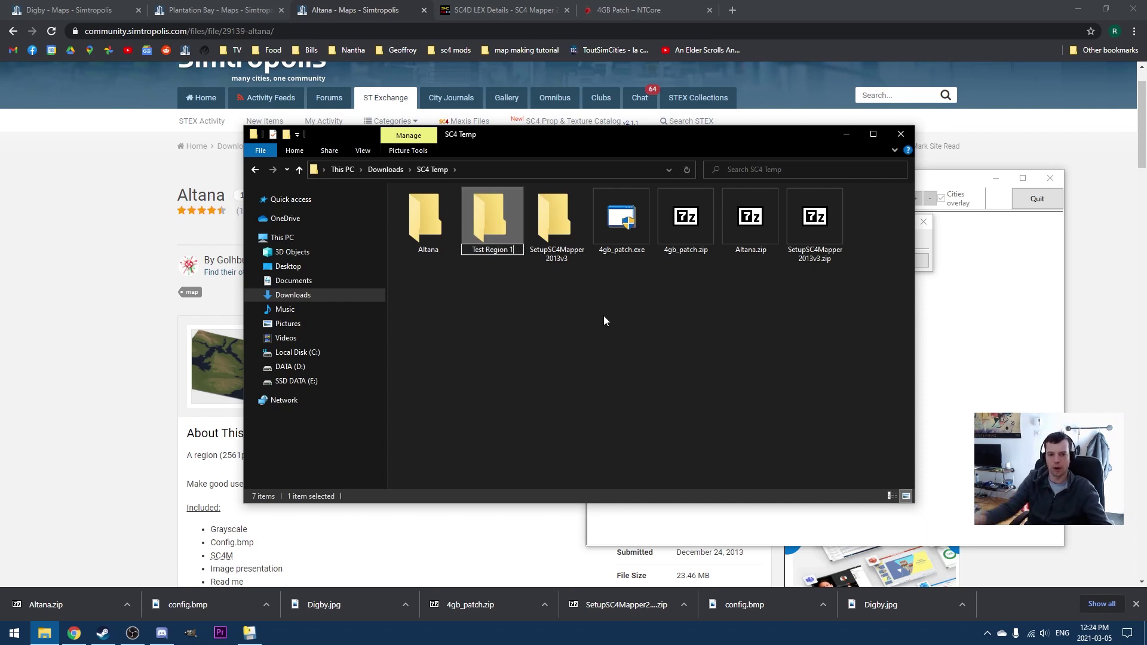
key(Return)
- Inside Test Region 1, start renaming Digby.jpg to 'Test Region 1'
double_click(554, 220)
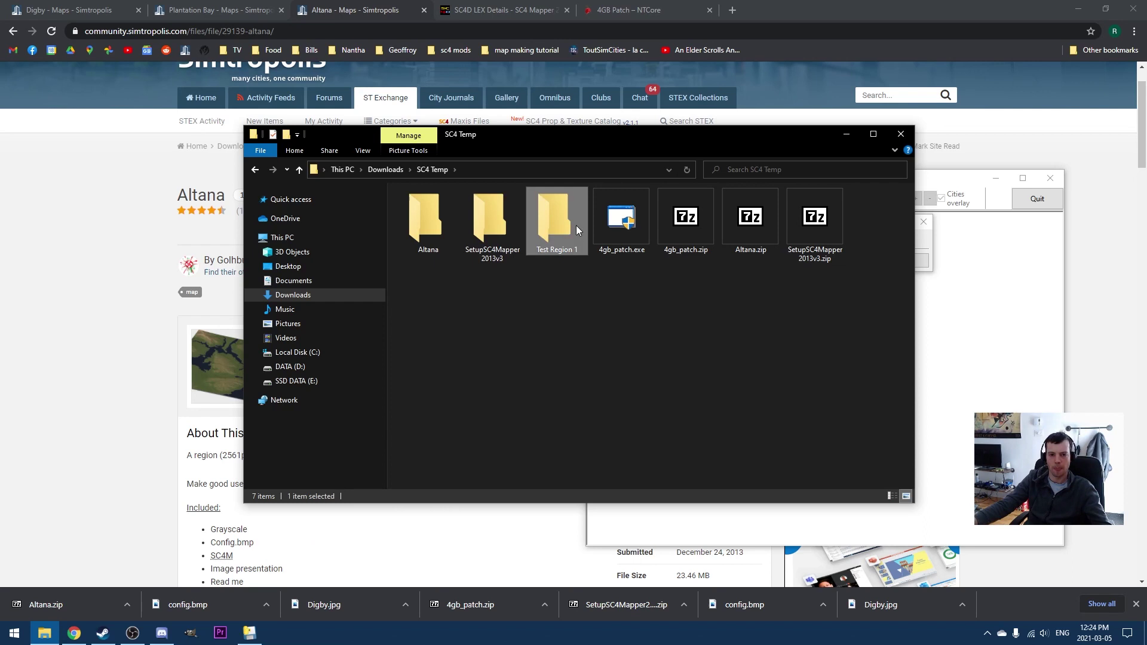
click(490, 251)
click(489, 250)
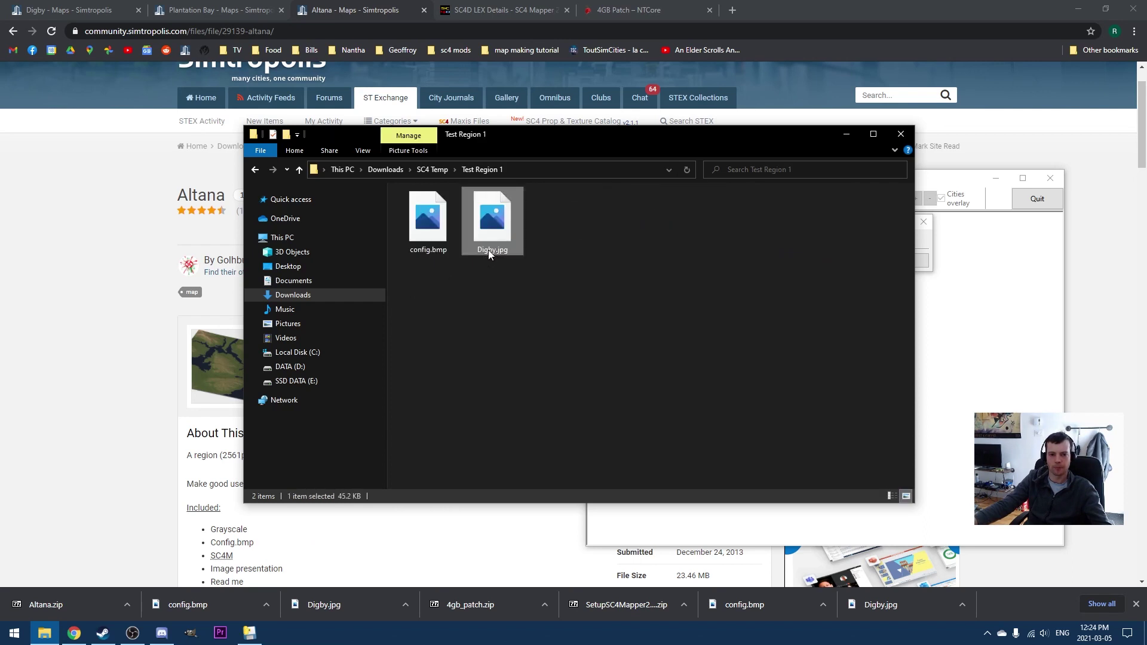
text(Test Region 1)
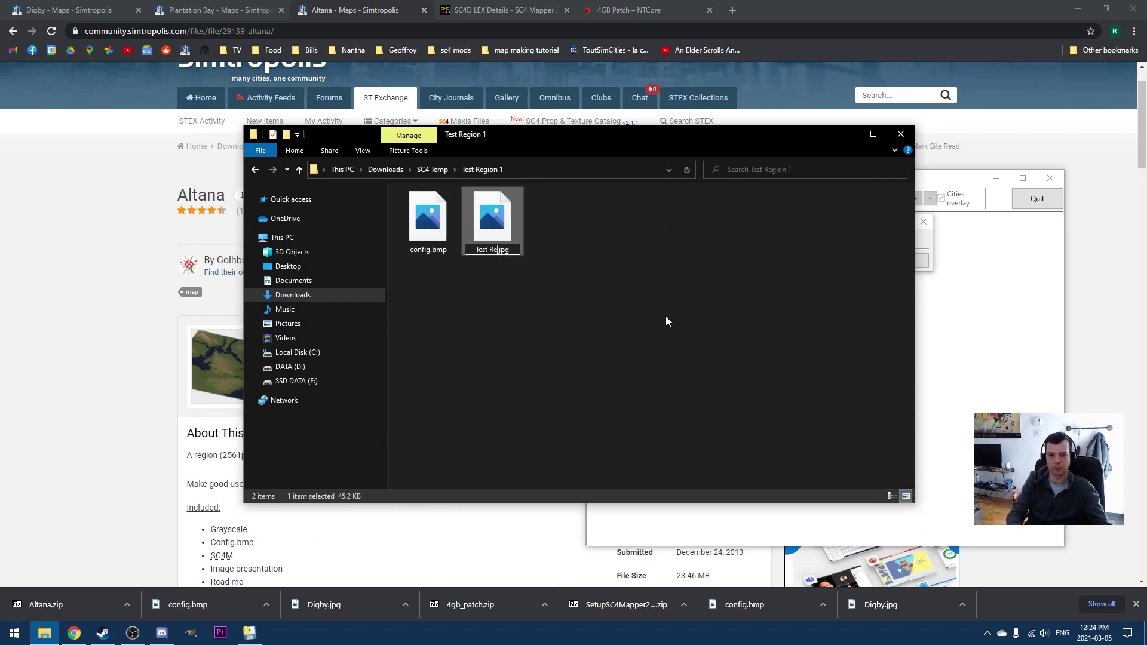
- Finish renaming, then pick Downloads > SC4 Temp > Test Region 1 > Test Region 1.jpg as greyscale heightmap
click(607, 306)
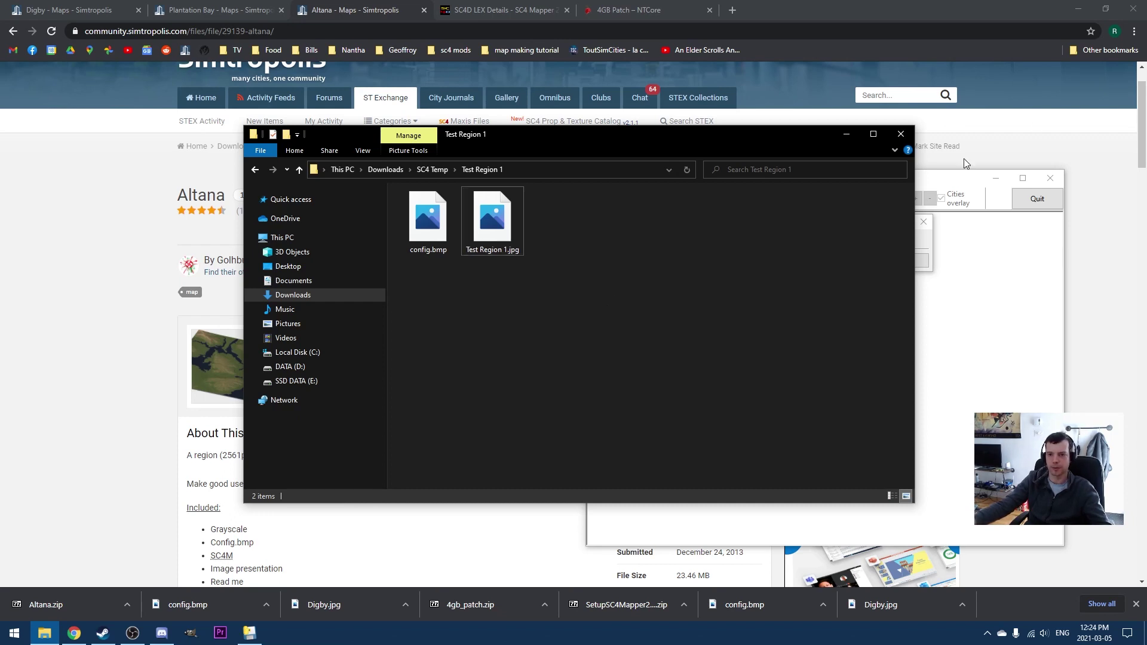
click(966, 179)
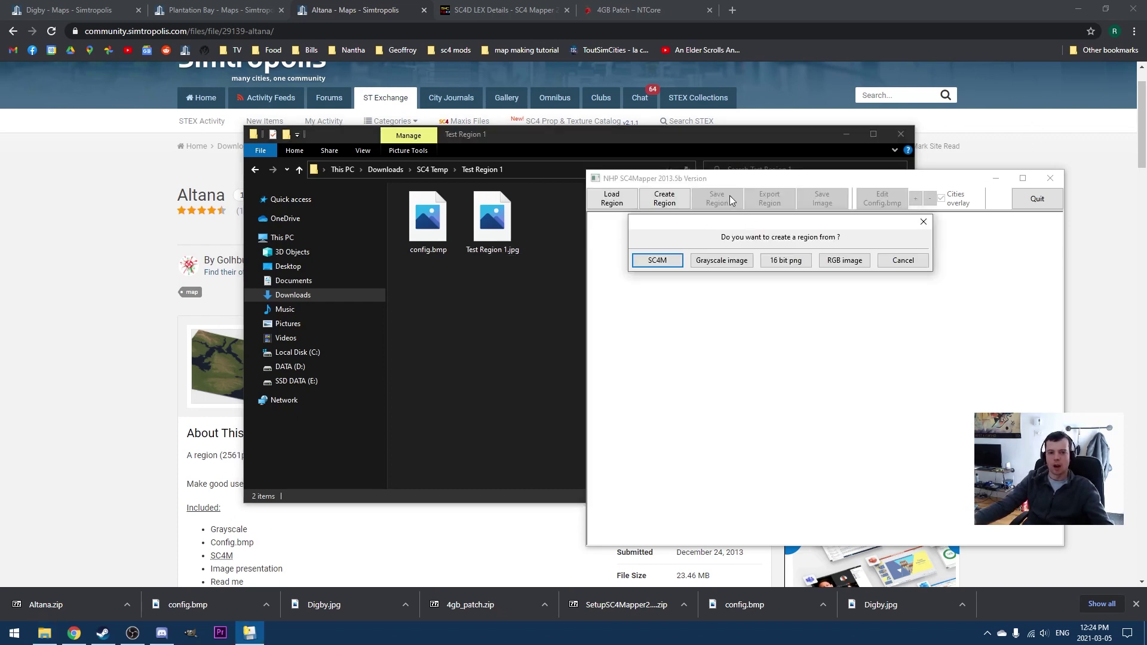
click(719, 262)
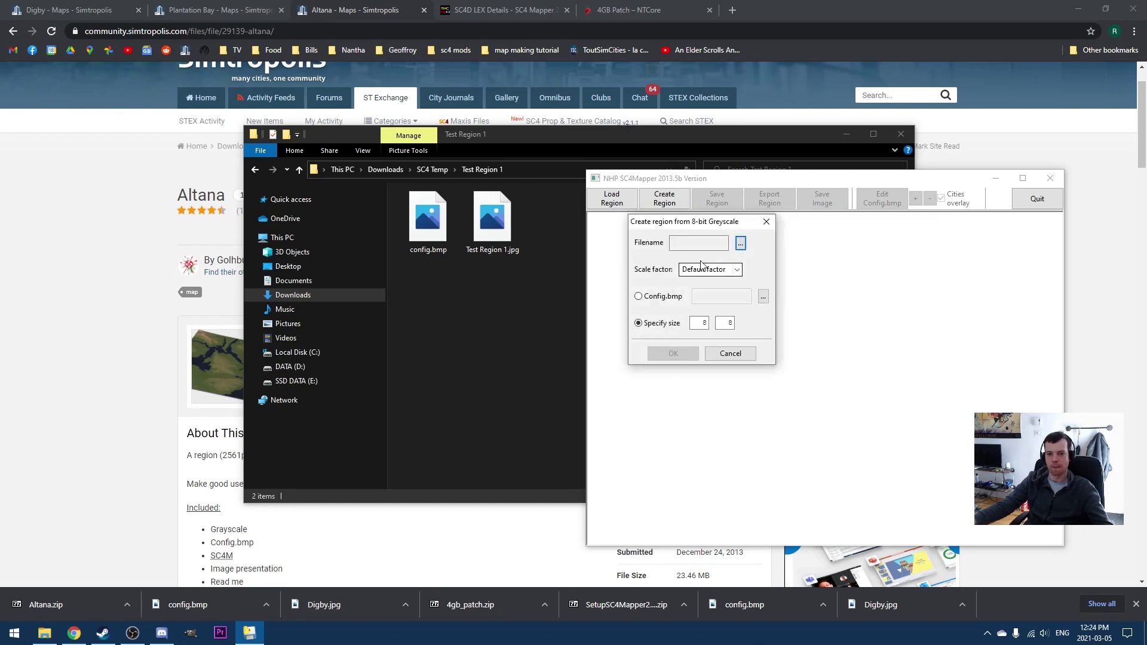
click(741, 245)
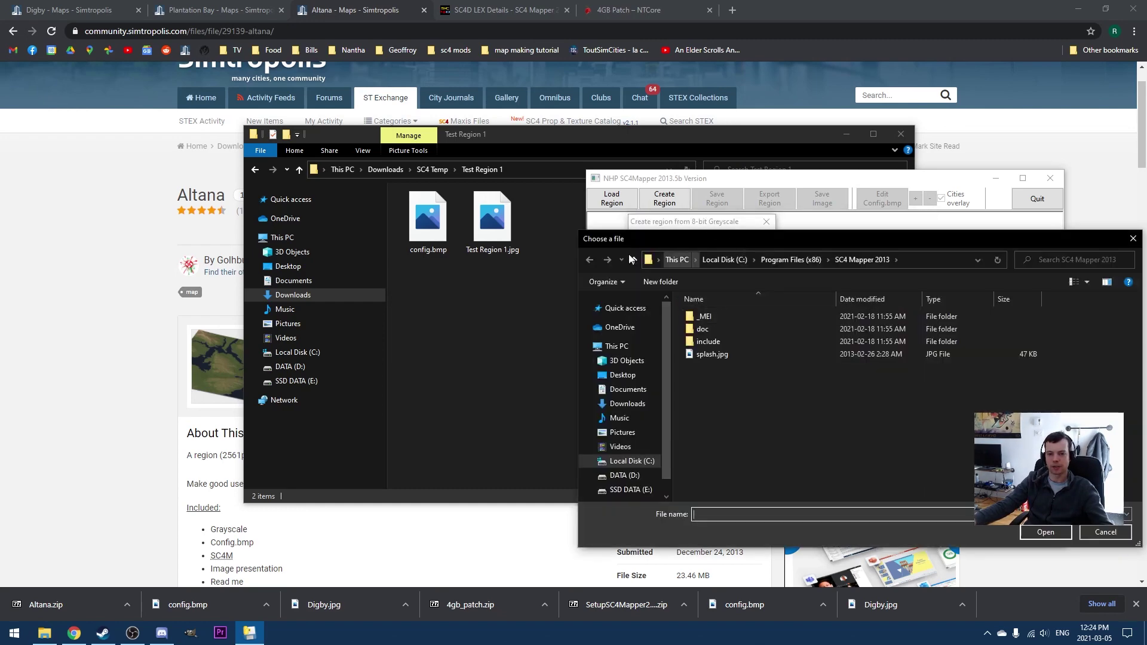
click(625, 403)
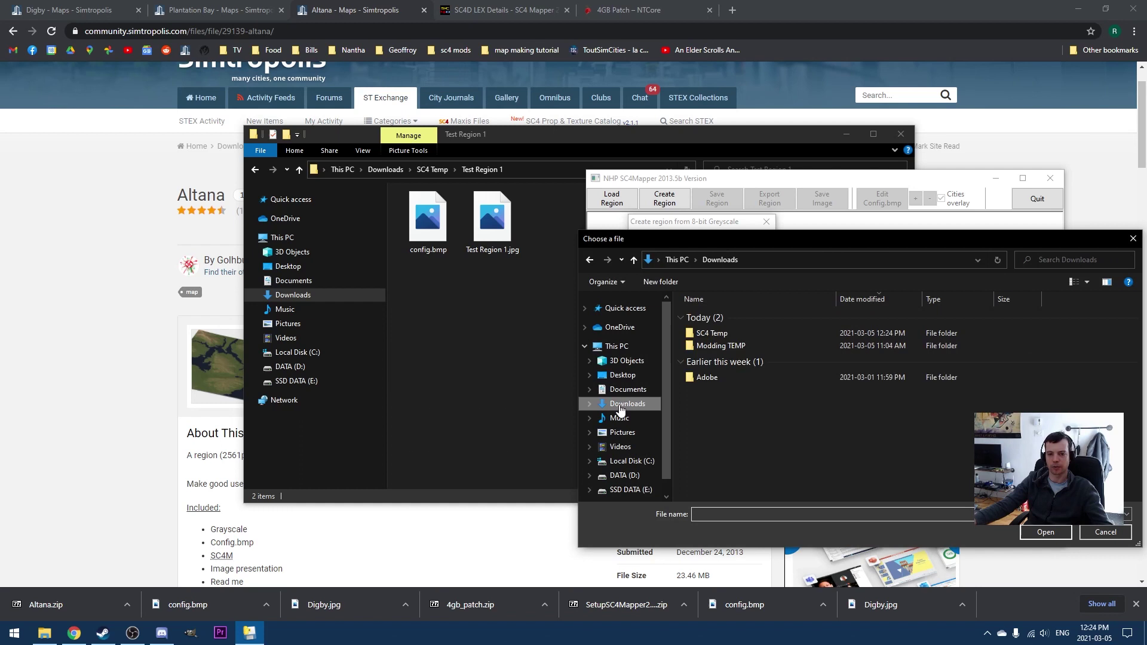
double_click(708, 332)
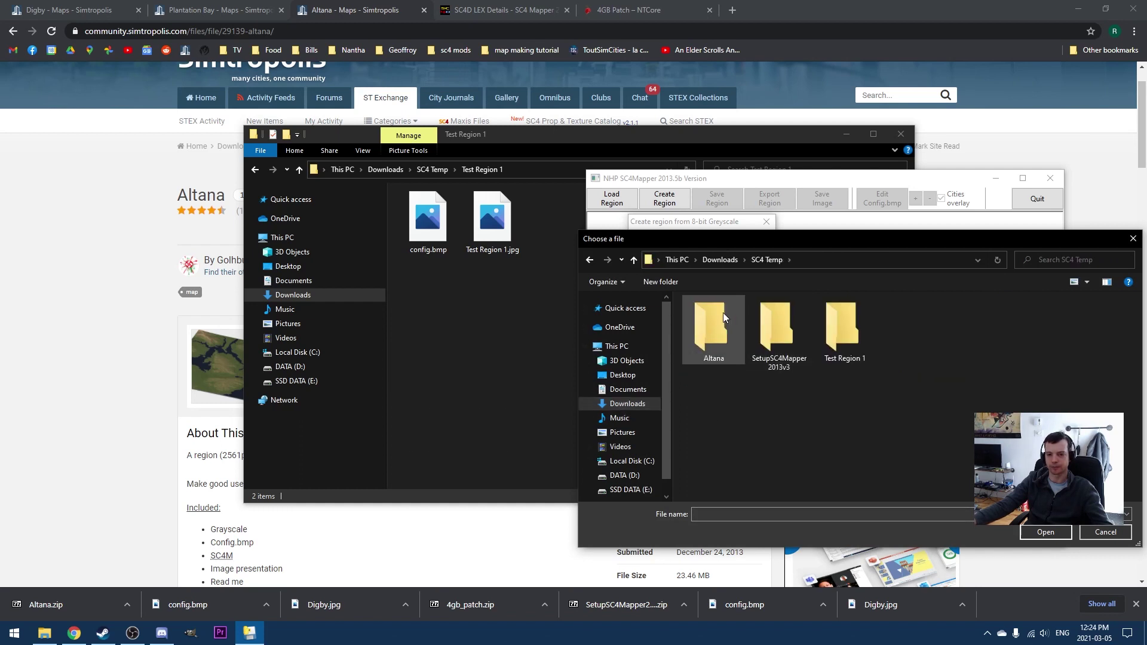
double_click(860, 329)
click(779, 328)
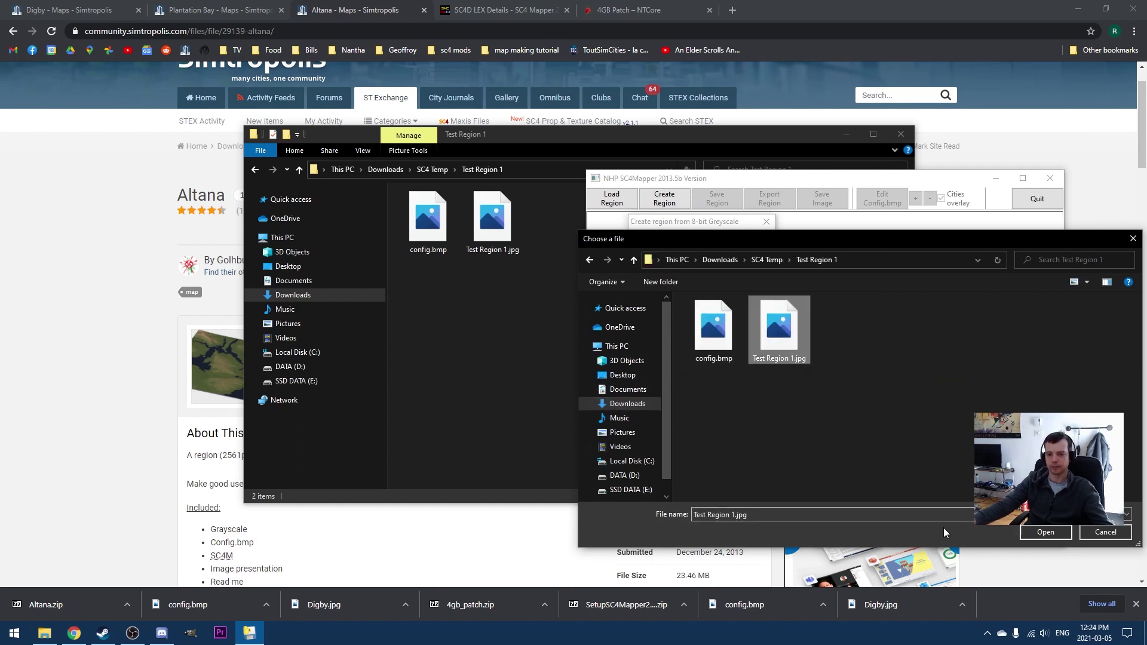
click(1045, 532)
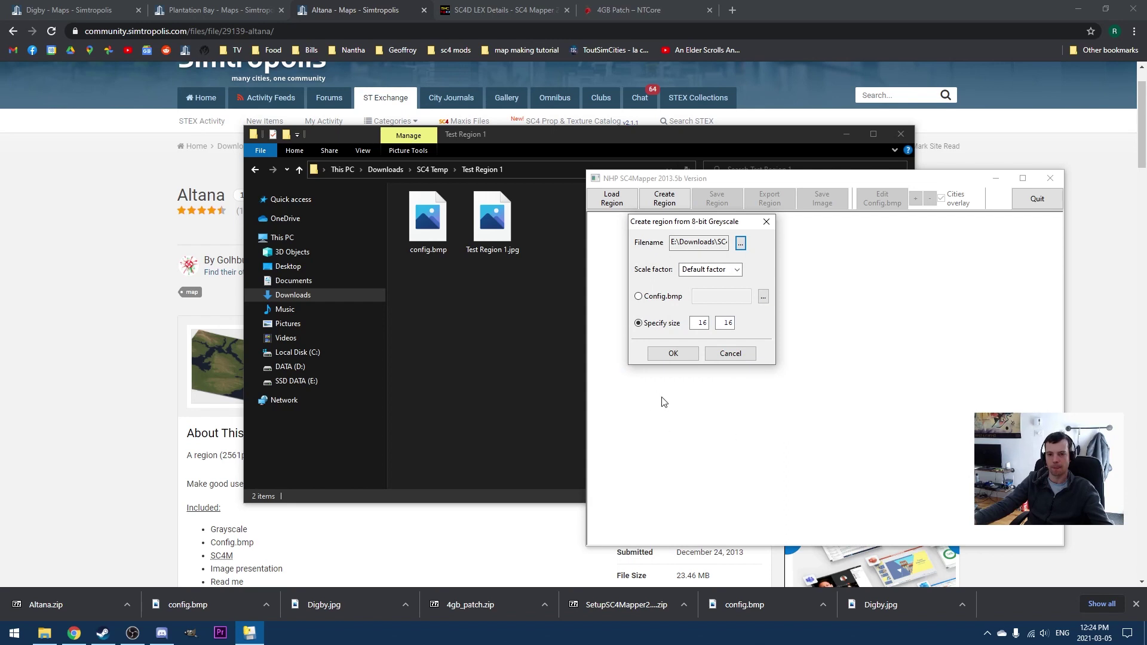
- Use Test Region 1's config.bmp for the city layout and generate the region
click(638, 296)
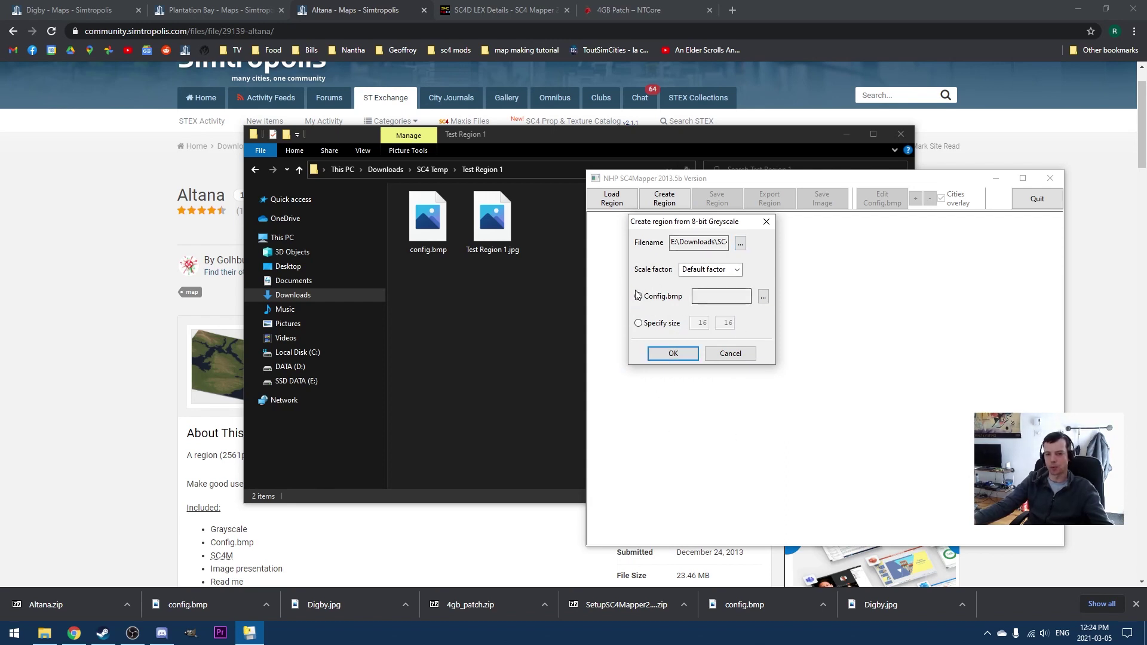
click(763, 297)
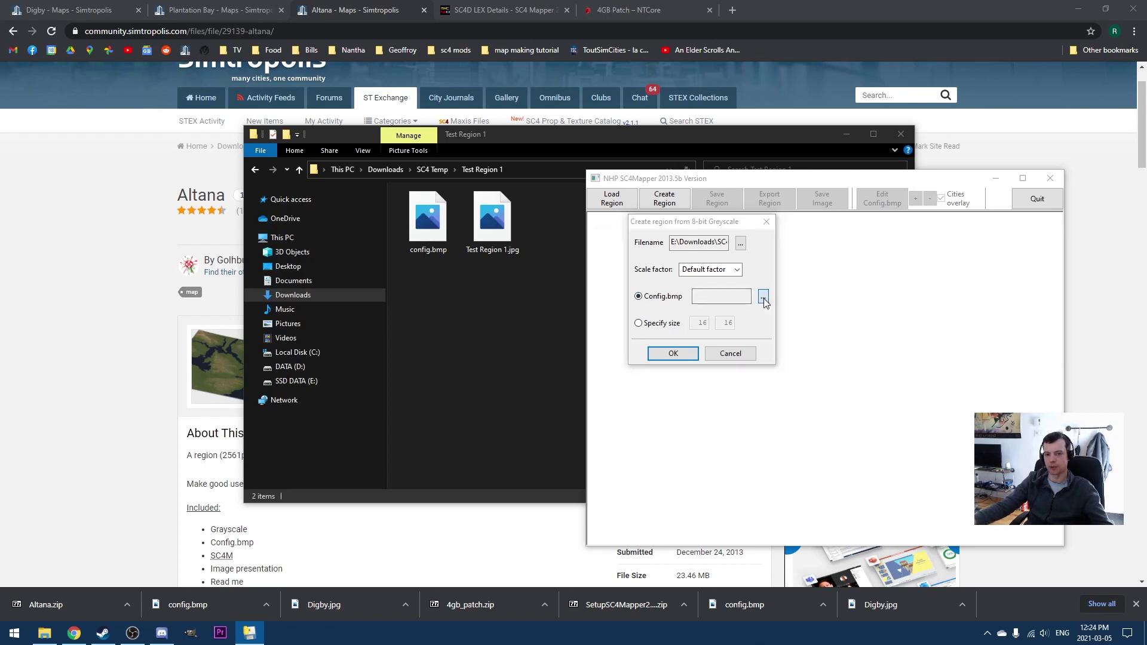
click(713, 329)
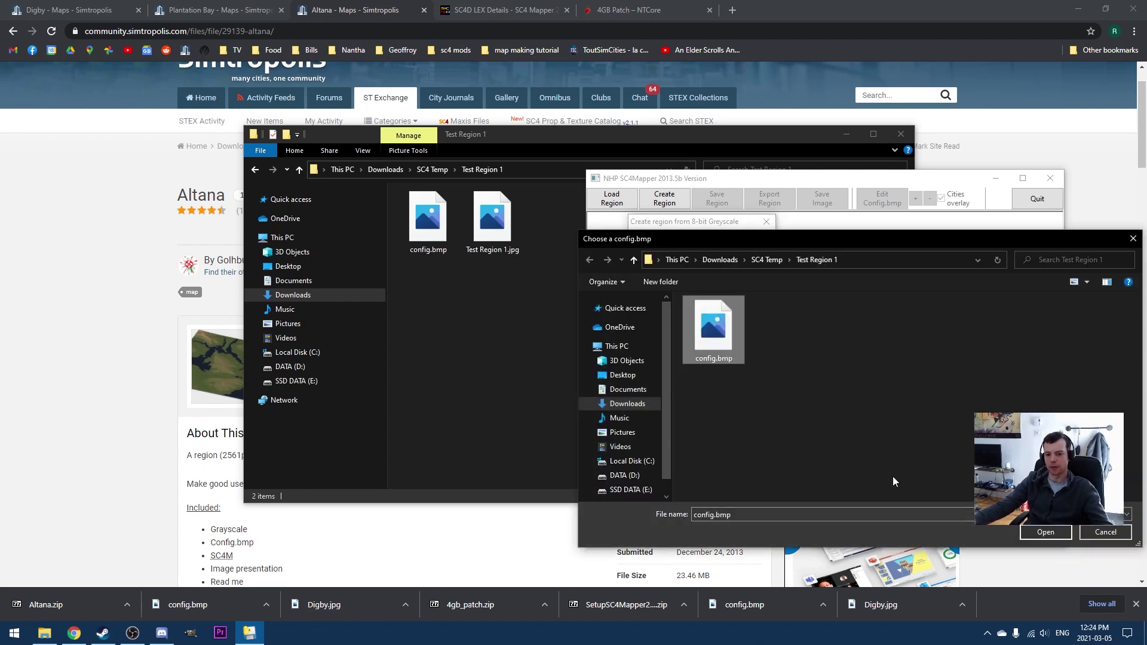
click(1040, 534)
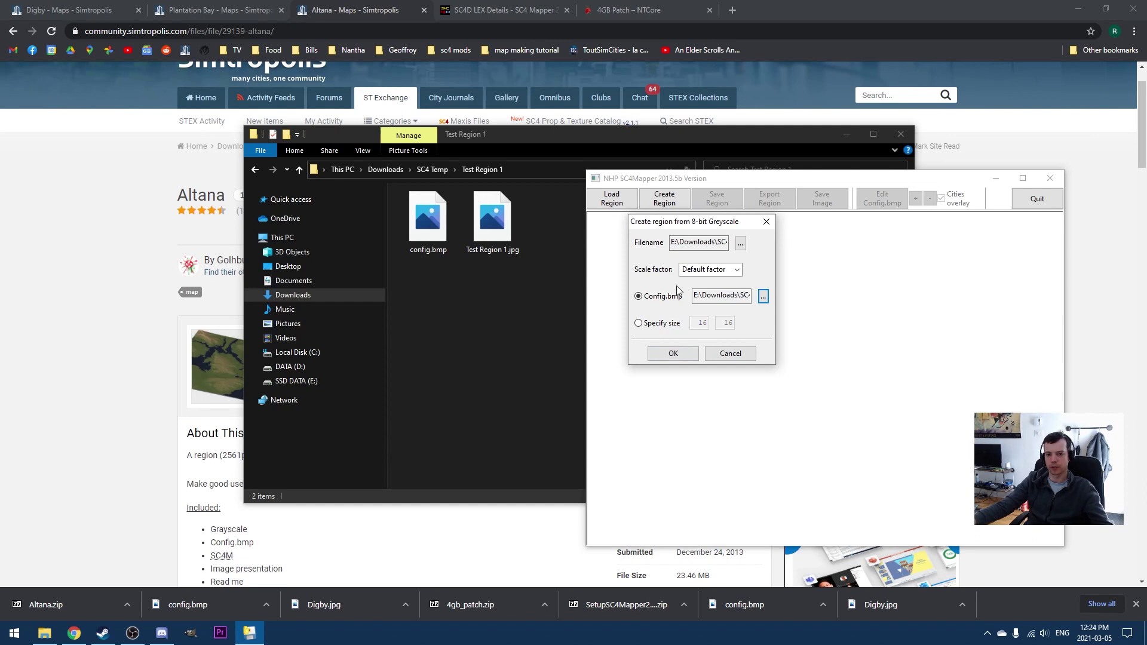
click(674, 354)
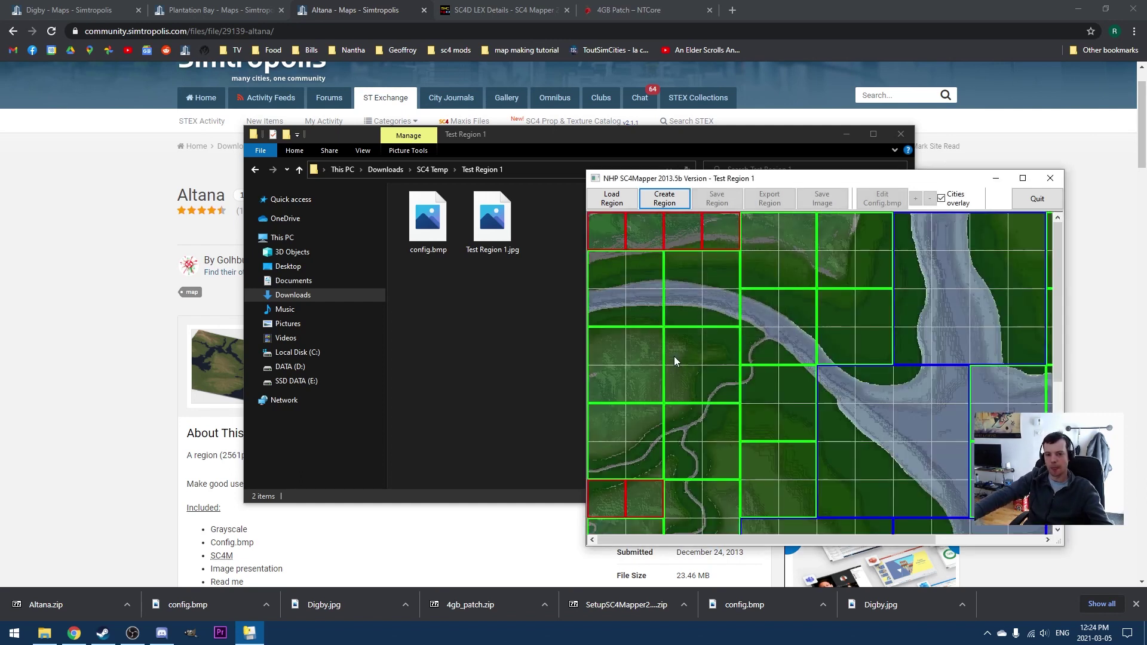
- Maximize the SC4 Mapper window and scroll down and back up through the Test Region 1 grid
click(1022, 178)
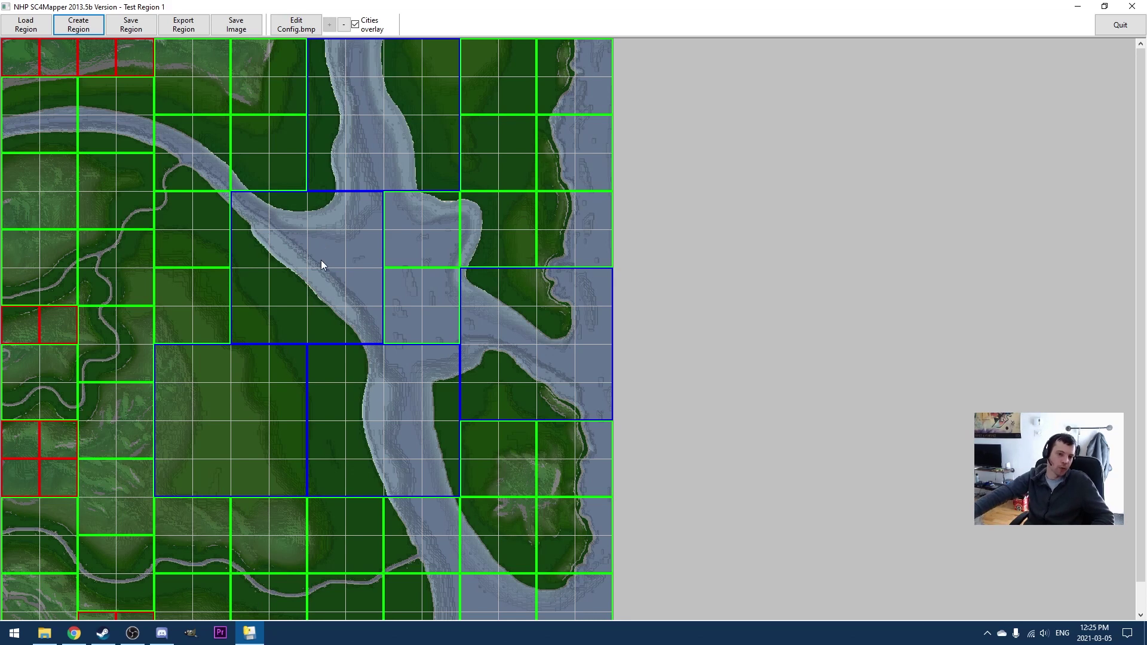
scroll(768, 458, down, 3)
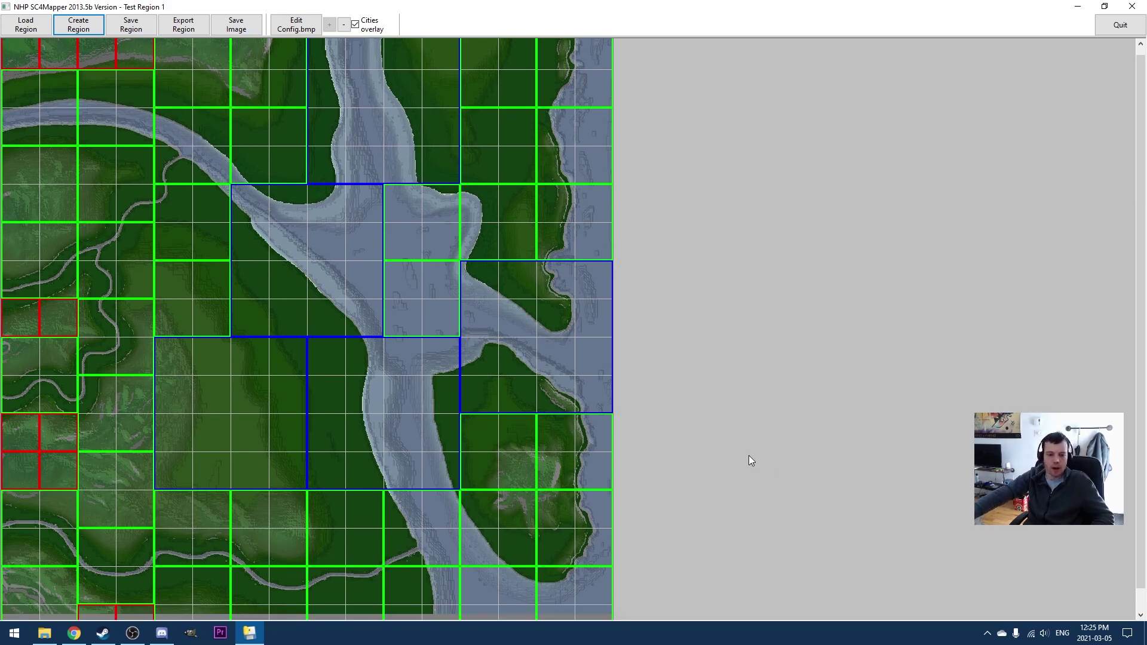
scroll(275, 257, down, 1)
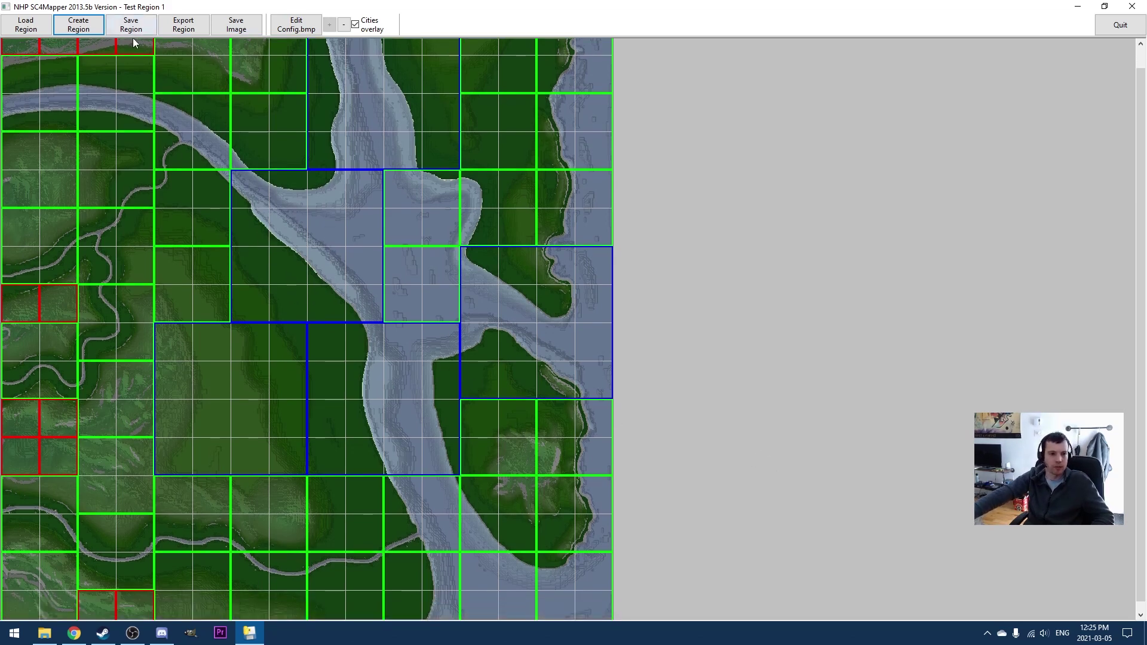
scroll(322, 191, up, 1)
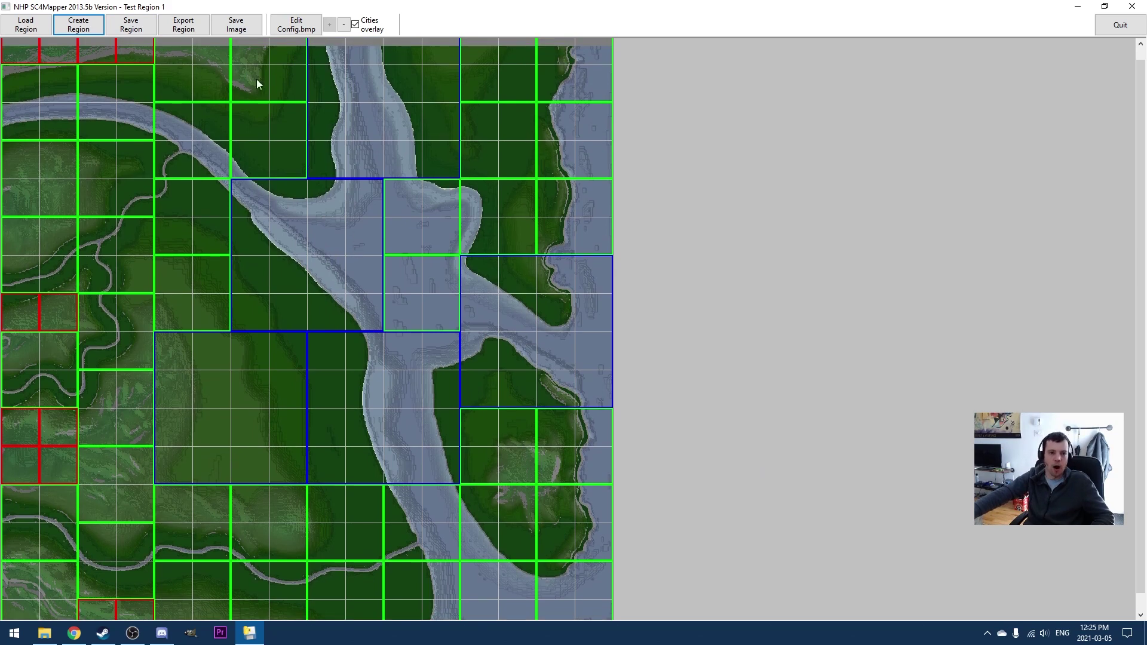
scroll(299, 66, up, 1)
scroll(289, 96, up, 1)
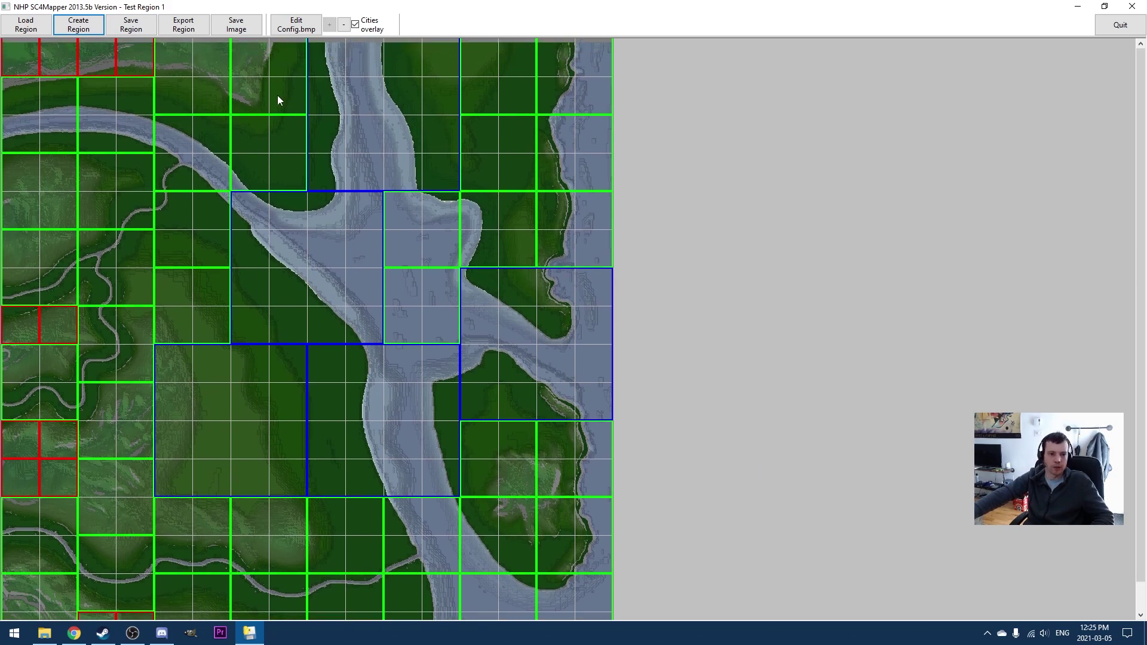
- In Edit Config.bmp mode with Big City chosen, place large cities down the left side to the bottom-left corner
click(300, 31)
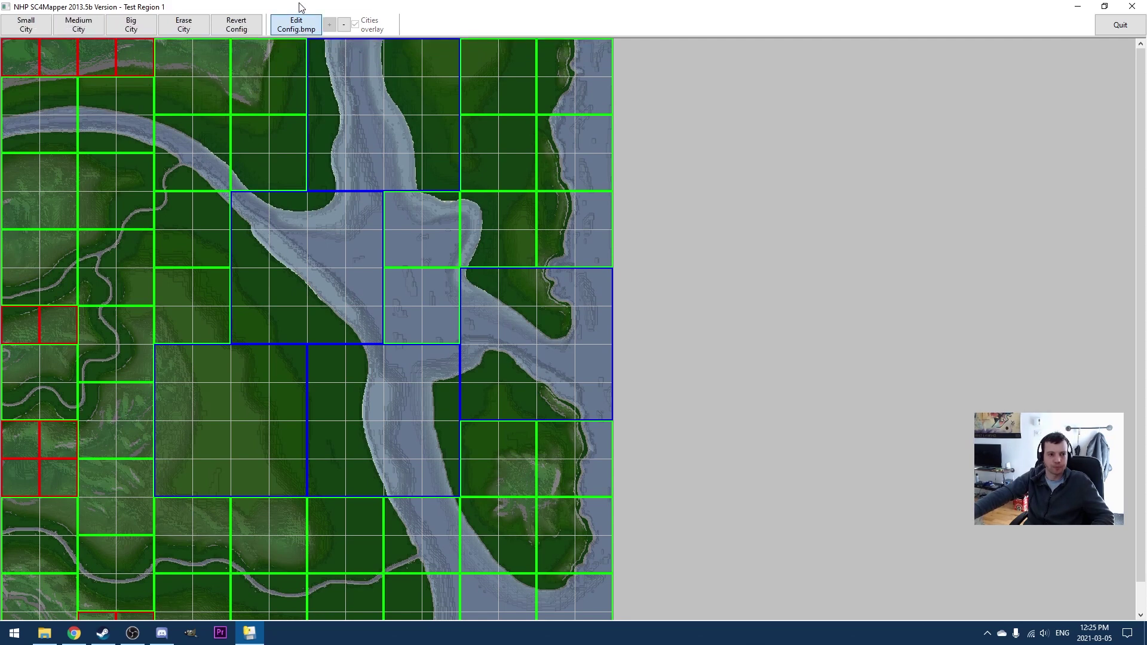
click(135, 34)
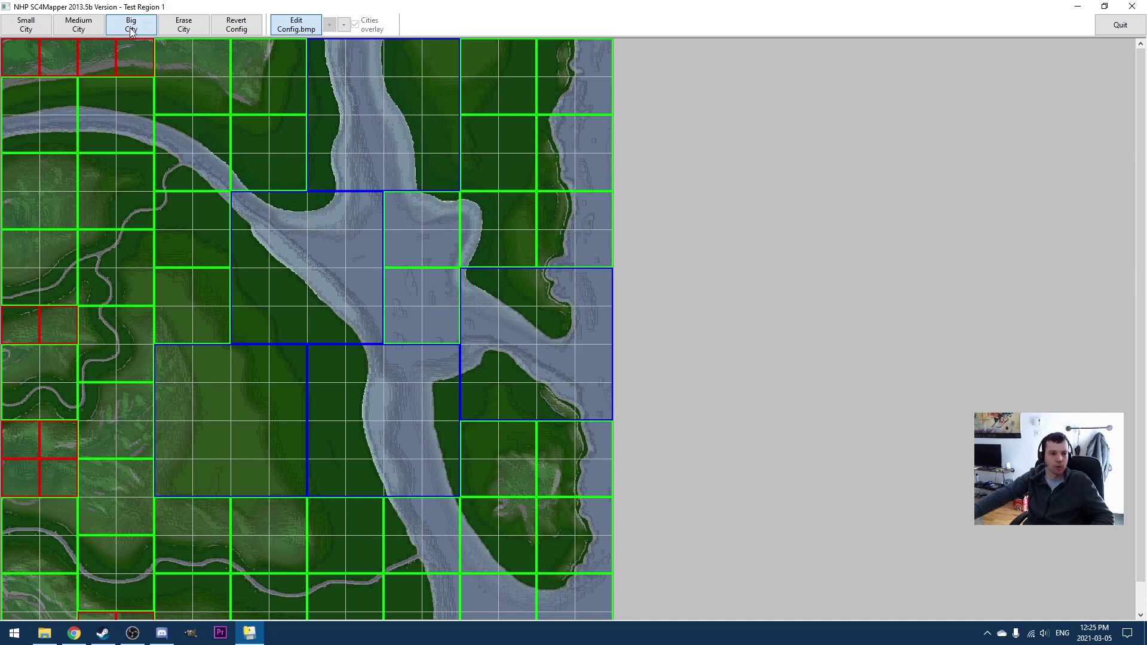
click(24, 61)
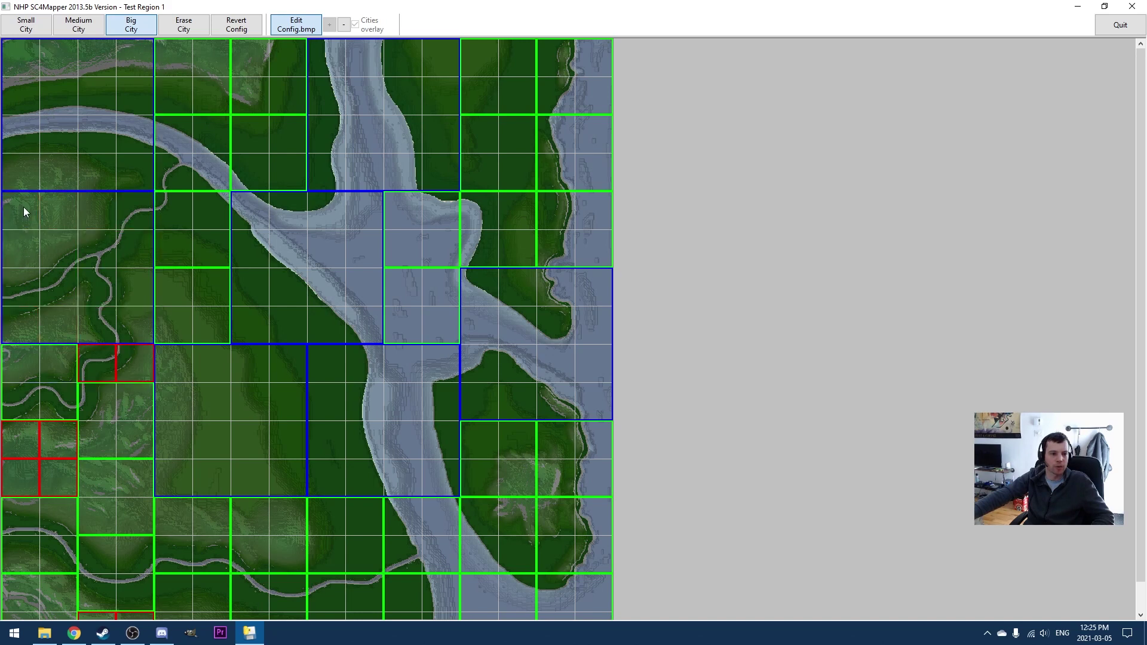
click(24, 207)
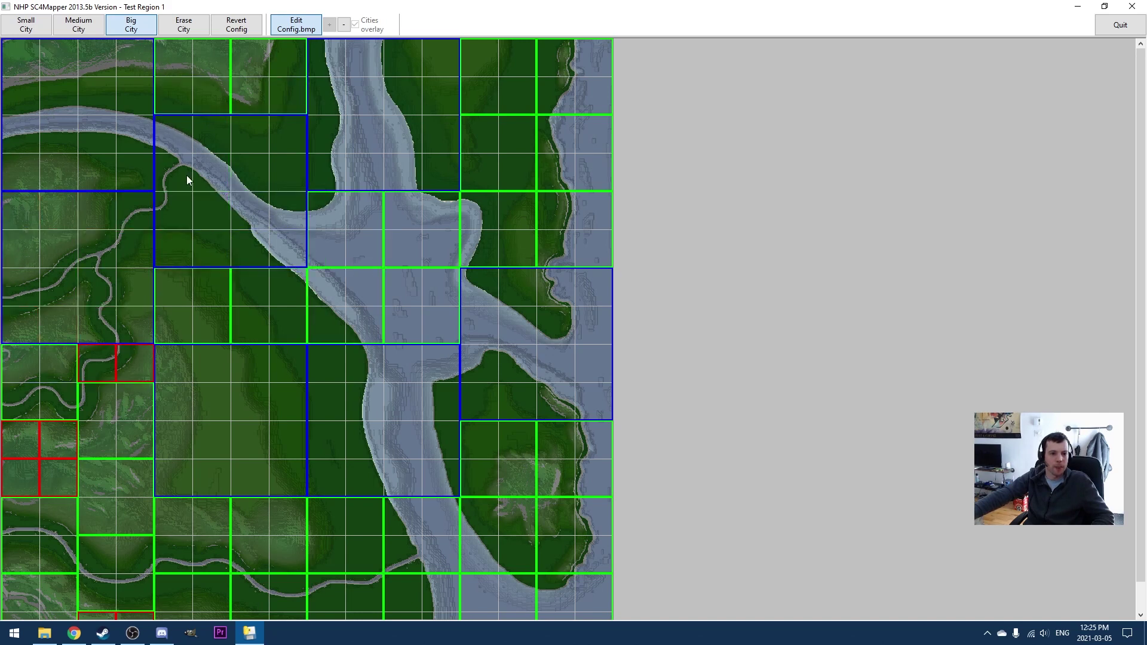
click(184, 296)
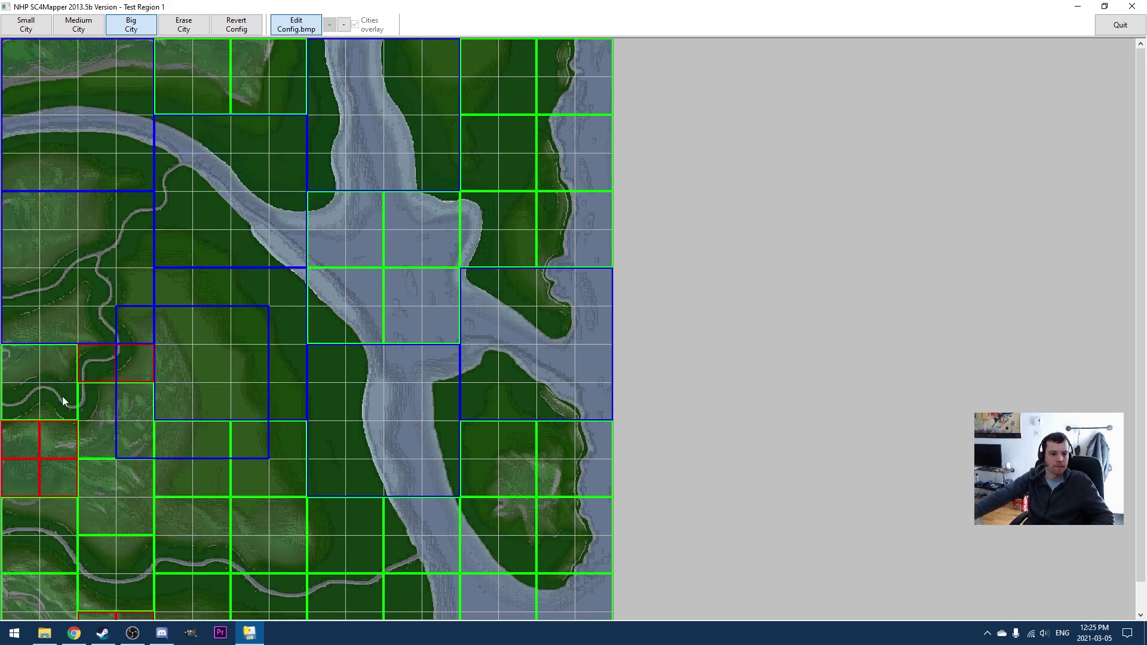
click(27, 372)
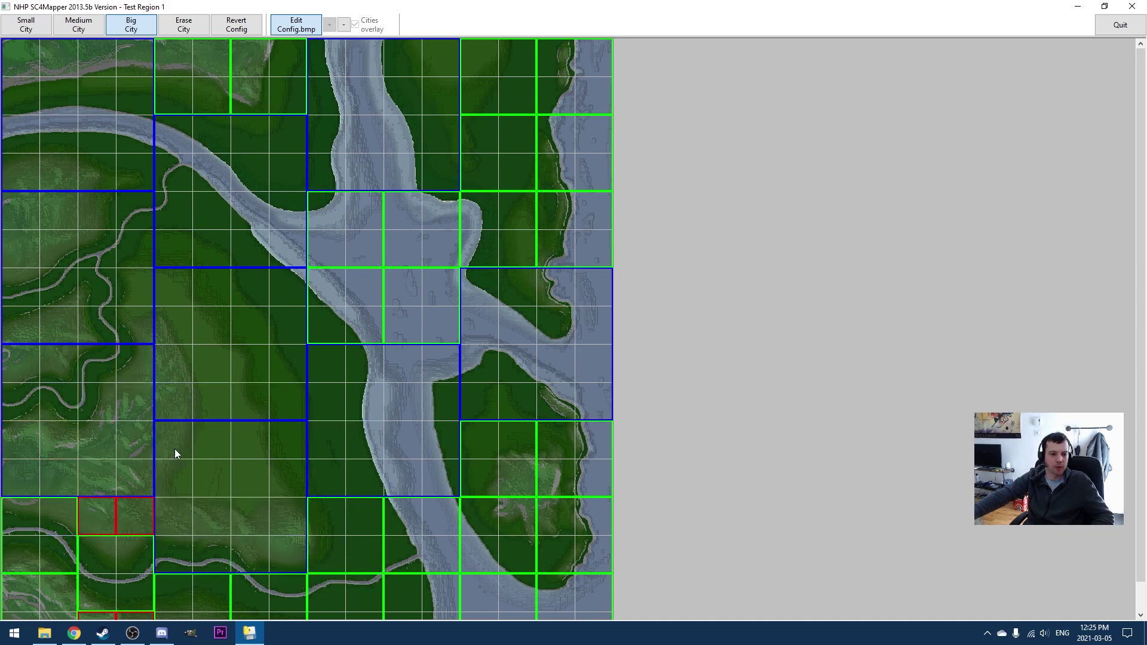
scroll(187, 390, down, 2)
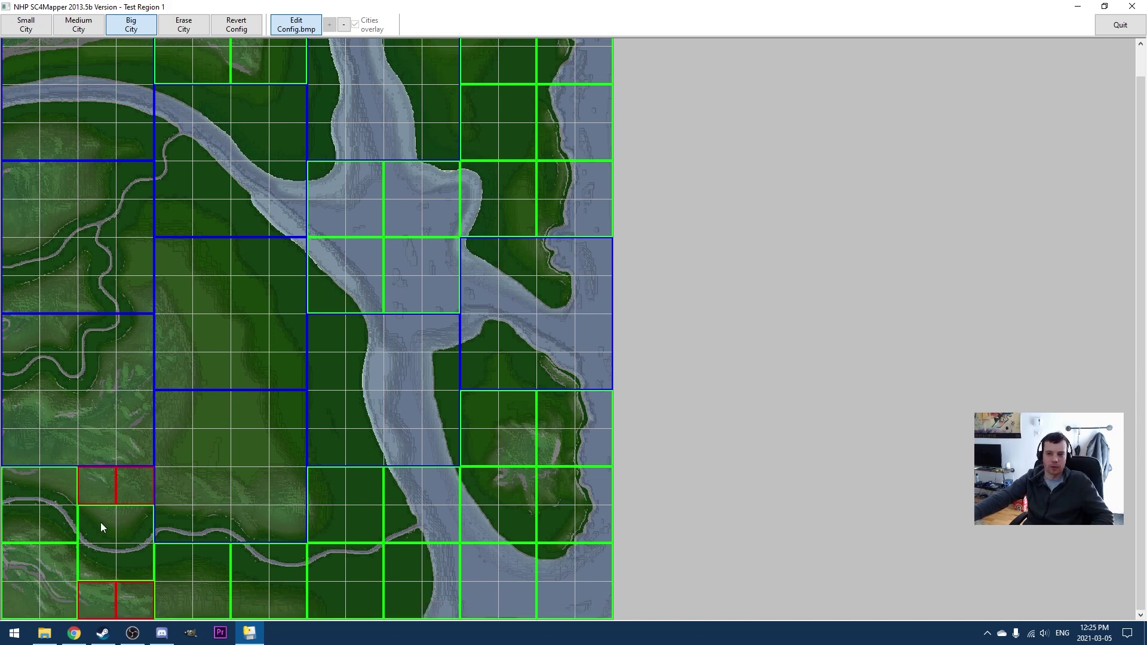
click(20, 512)
- Add Big City tiles by the river, at the junction, on the right peninsula, right column and top
click(336, 507)
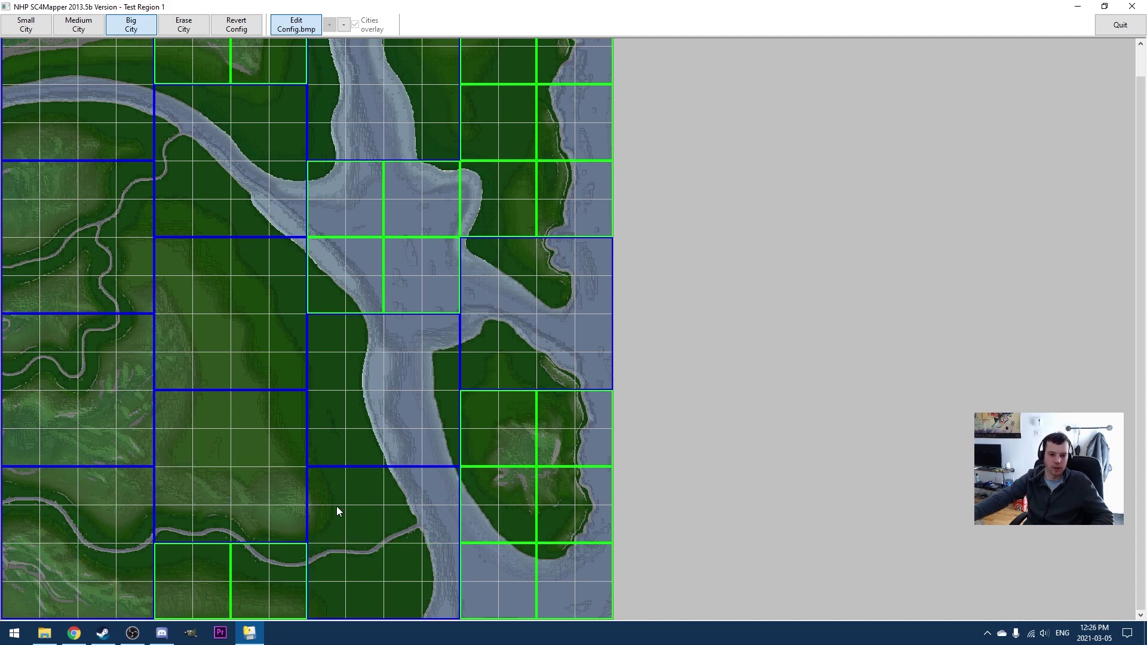
click(335, 188)
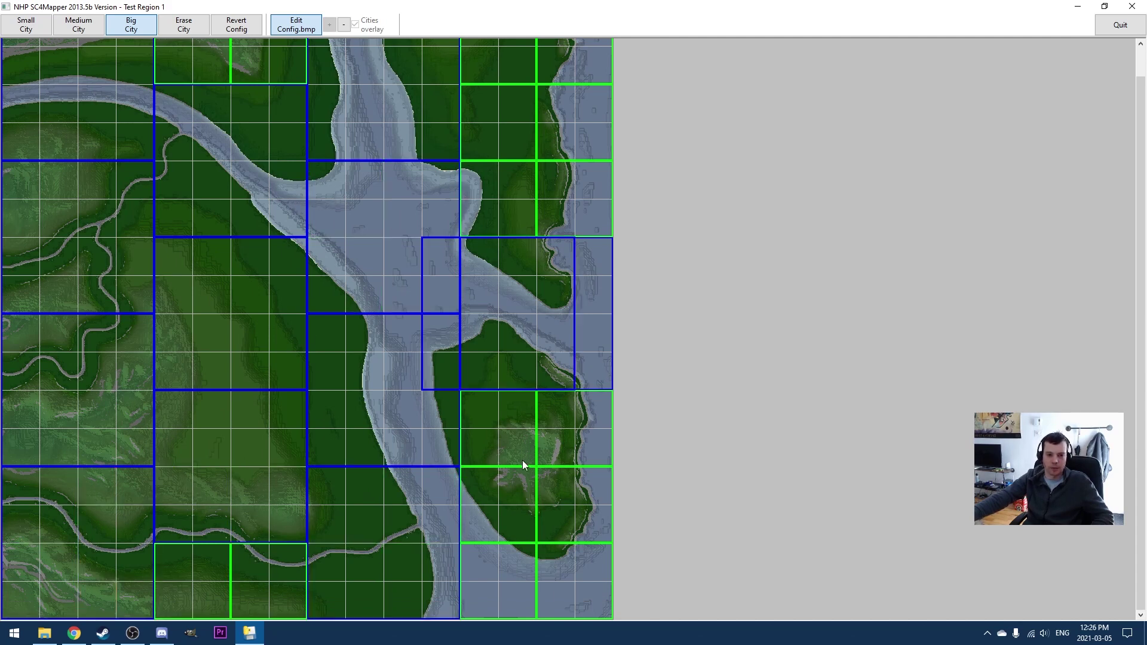
click(511, 414)
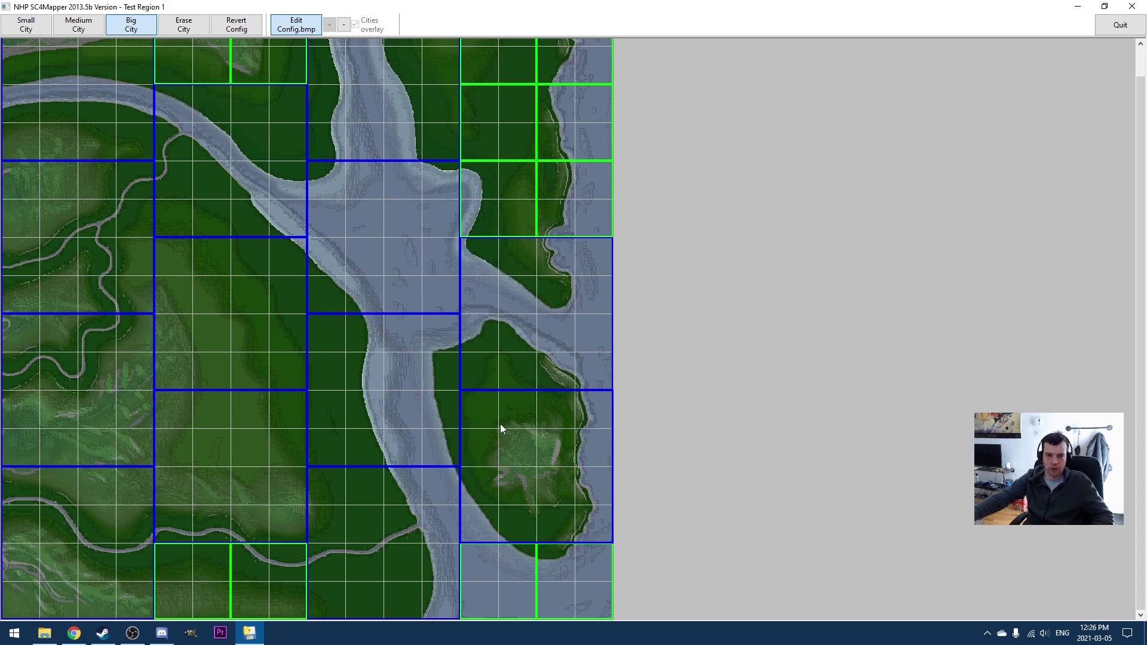
scroll(499, 406, up, 1)
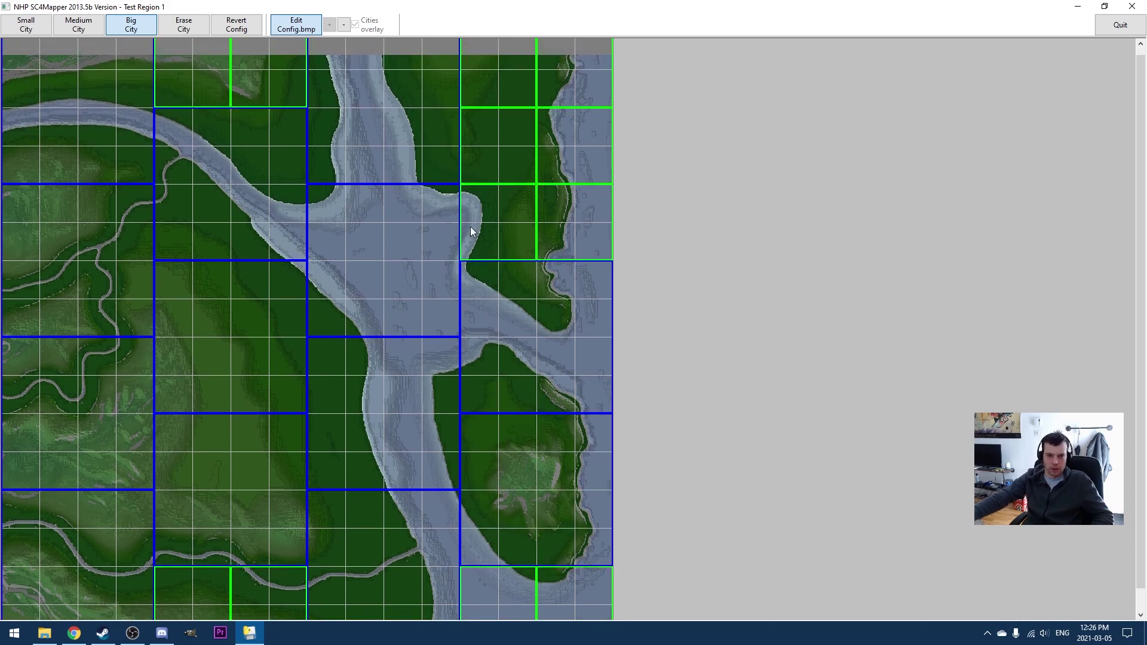
scroll(501, 133, up, 1)
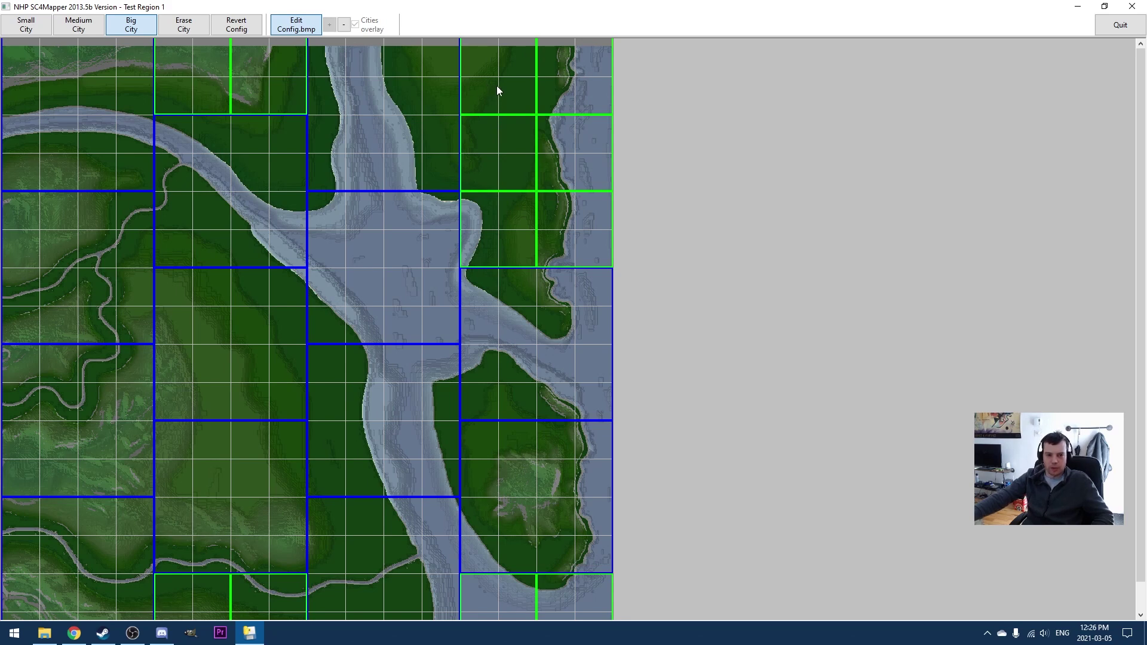
click(485, 146)
click(489, 145)
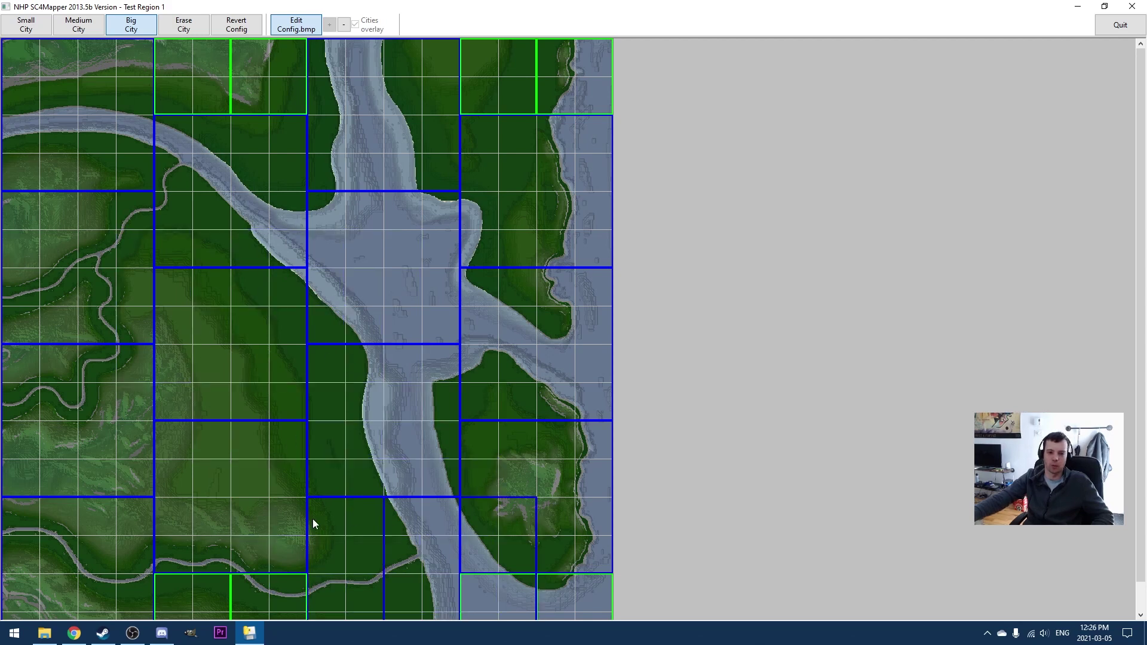
click(244, 73)
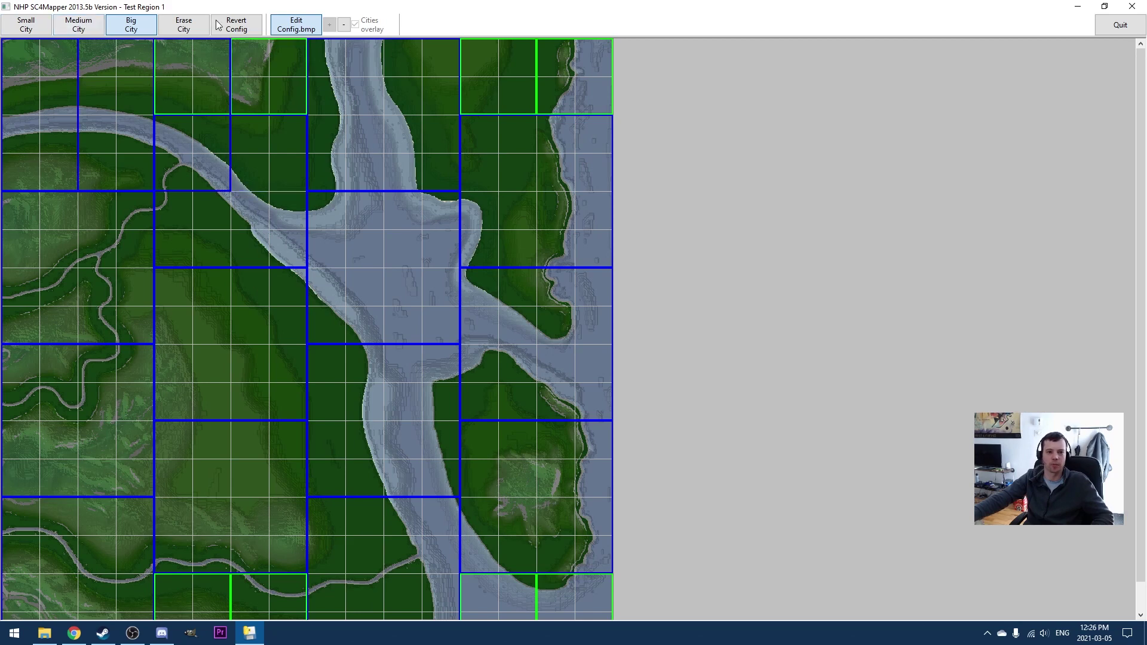
- Leave config editing and save the region under the name Test Region 1
click(303, 30)
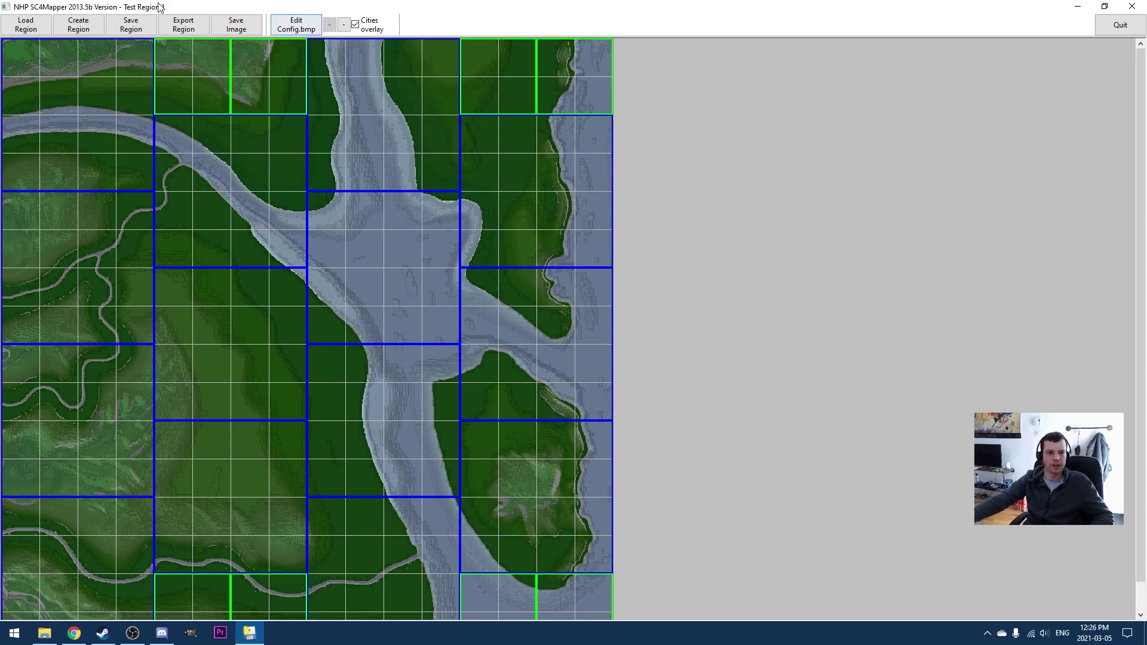
click(131, 27)
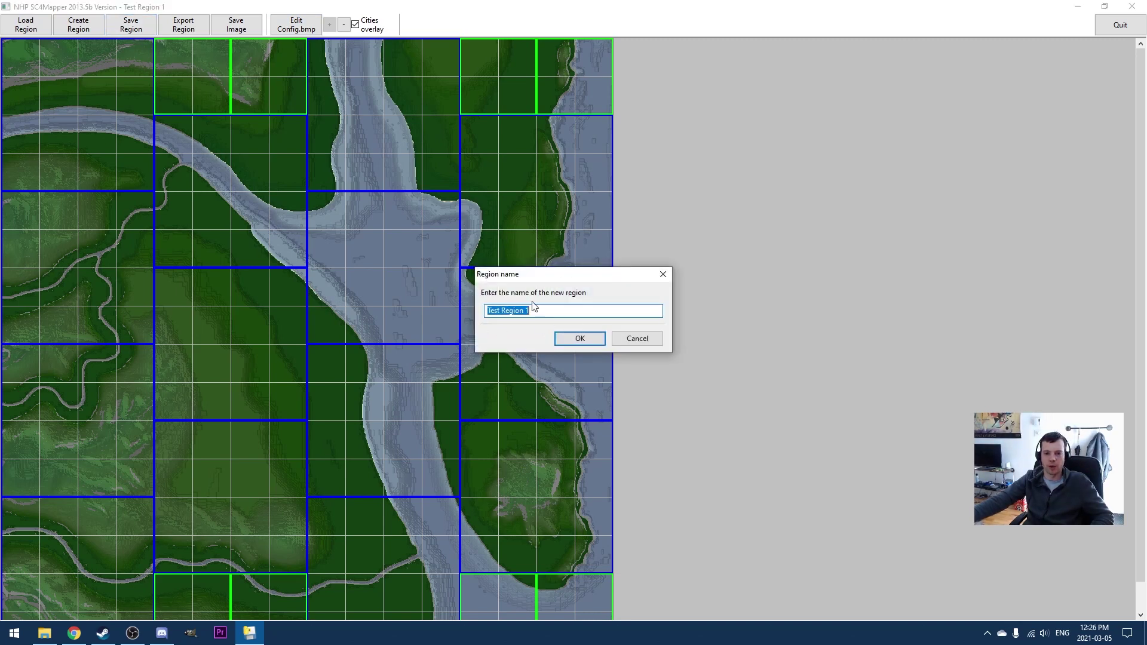
click(579, 340)
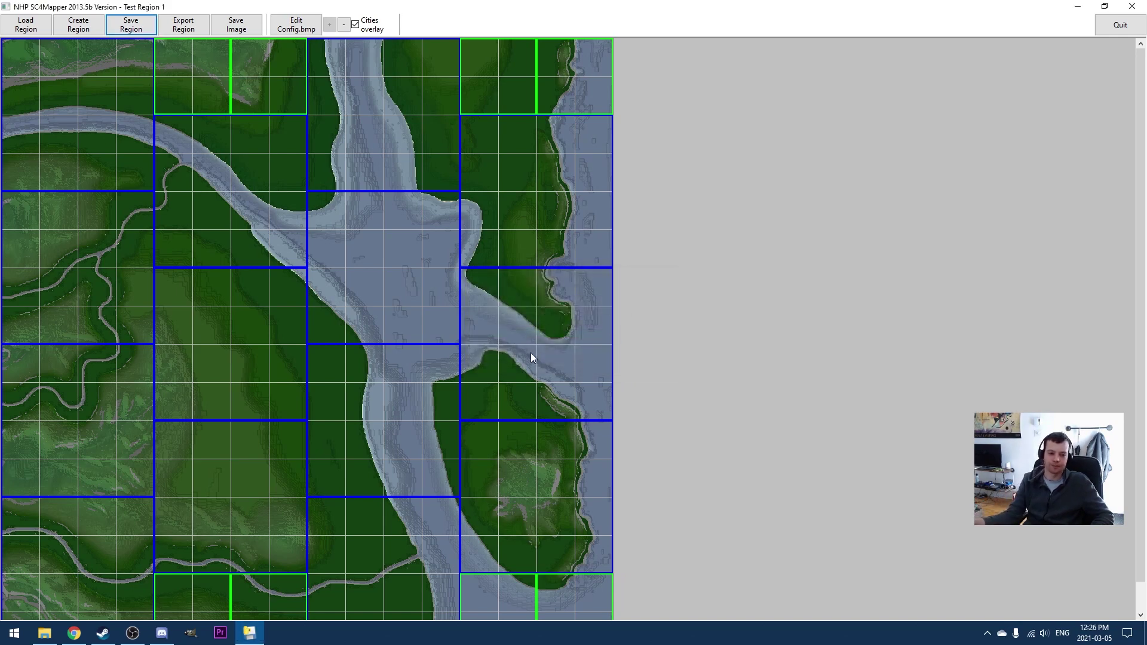
- Launch SimCity 4 Deluxe from its Steam page
click(103, 633)
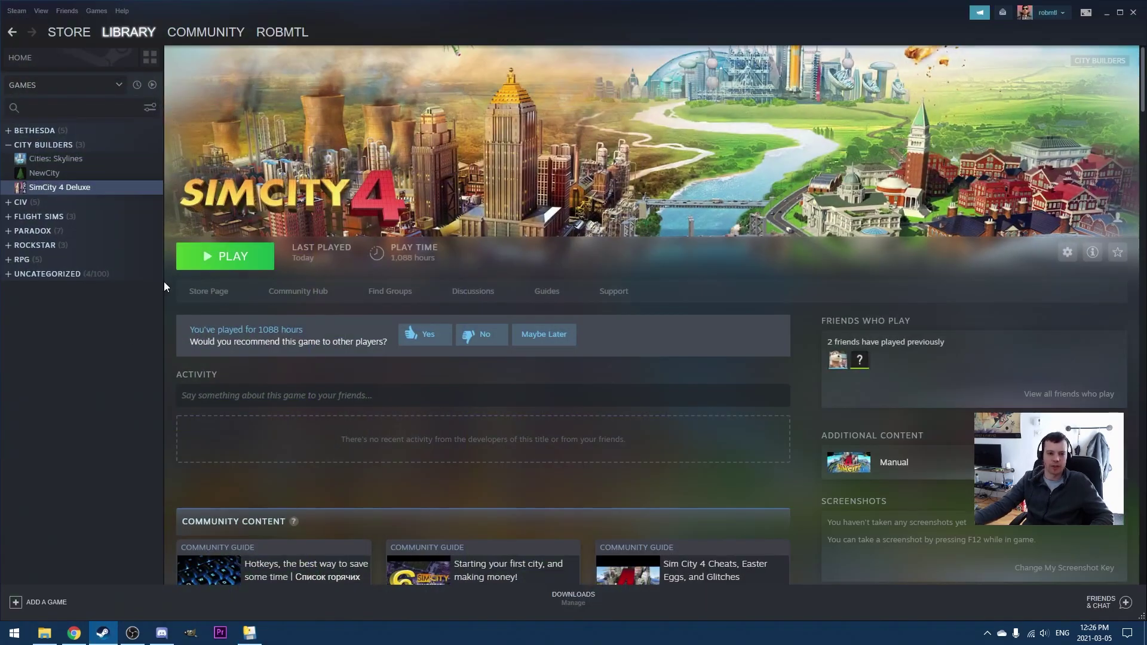
click(225, 257)
click(593, 351)
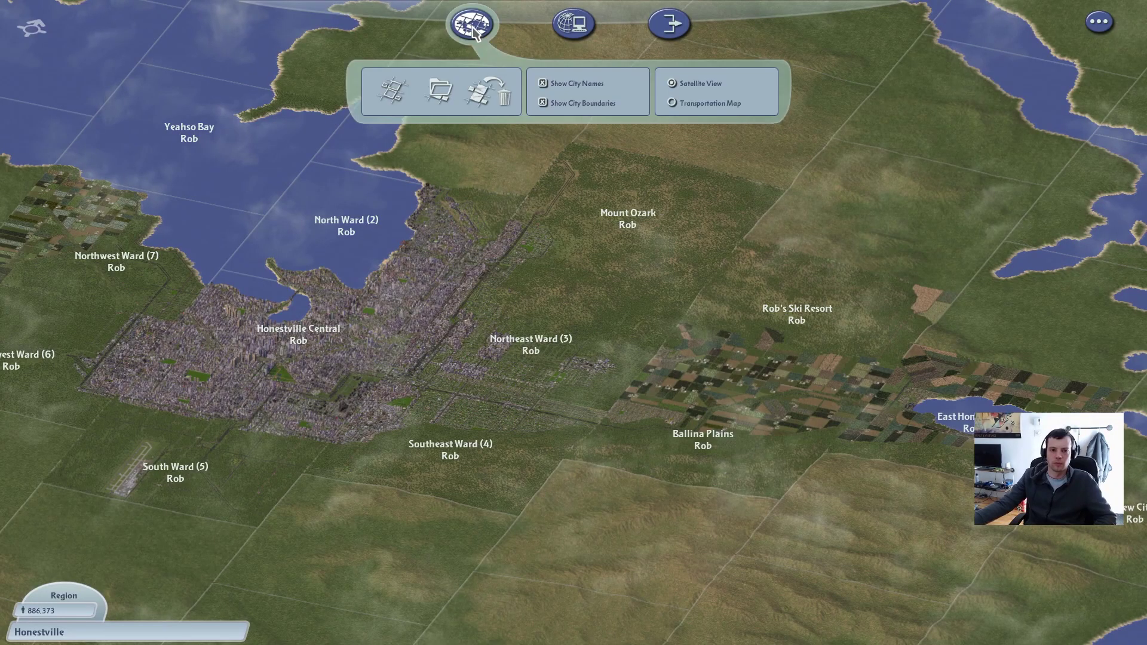
- Load Test Region 1 from the saved regions list
click(439, 96)
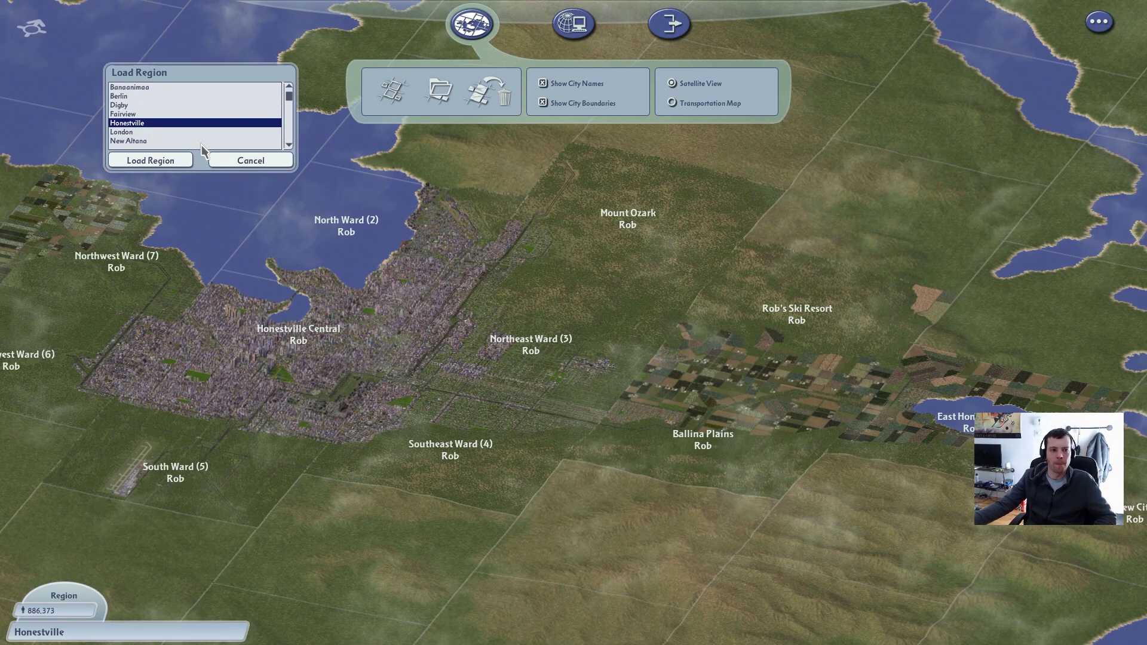
drag(292, 94, 292, 138)
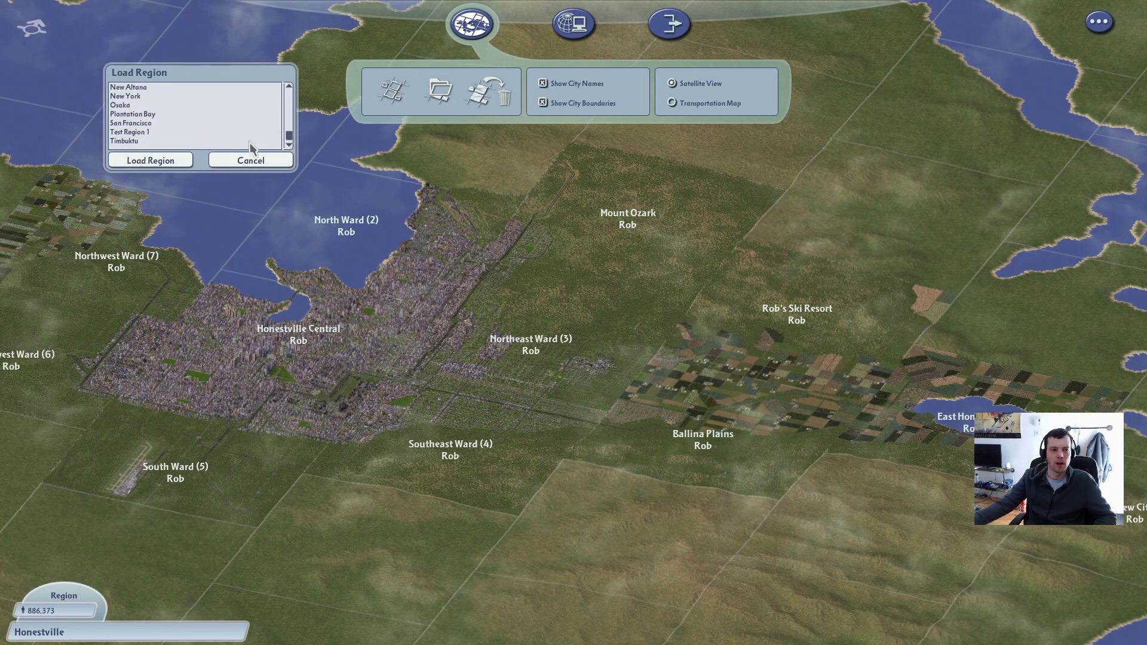
click(137, 132)
click(152, 162)
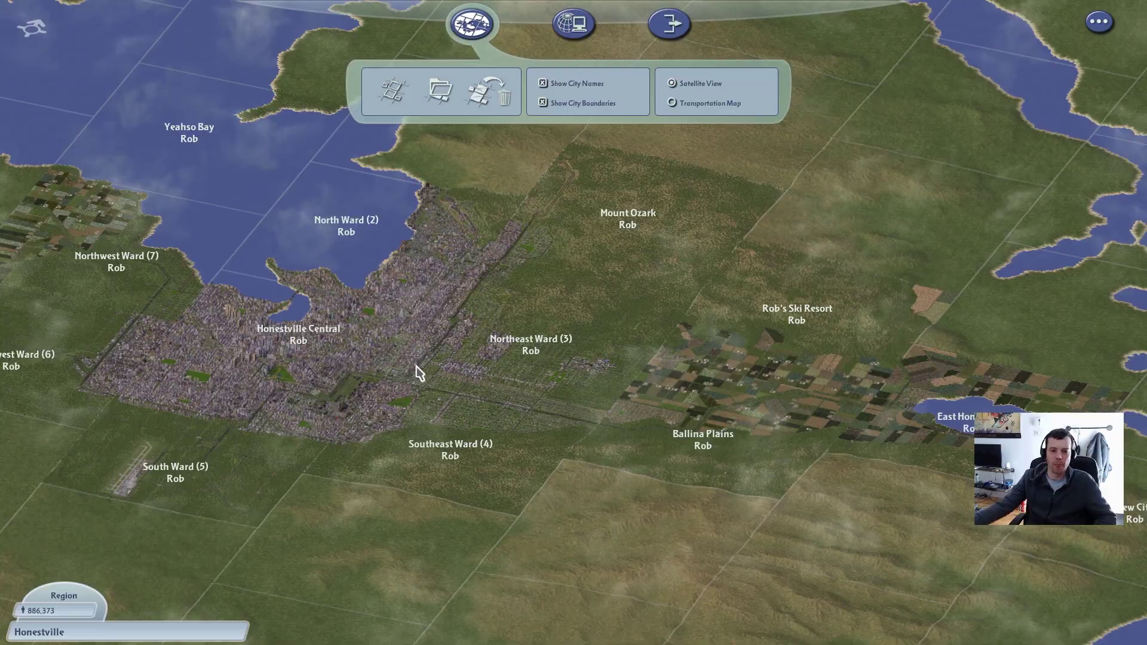
- Pan around Test Region 1 and select the green large-city tile west of the water
scroll(525, 226, up, 2)
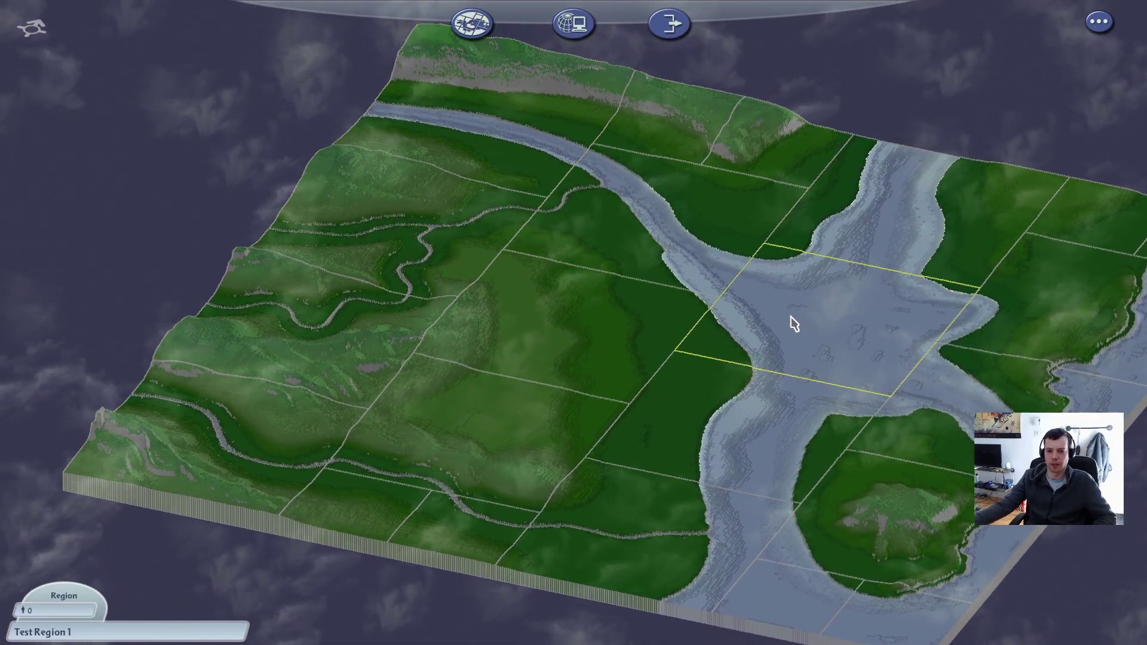
drag(612, 245, 899, 278)
drag(657, 274, 478, 383)
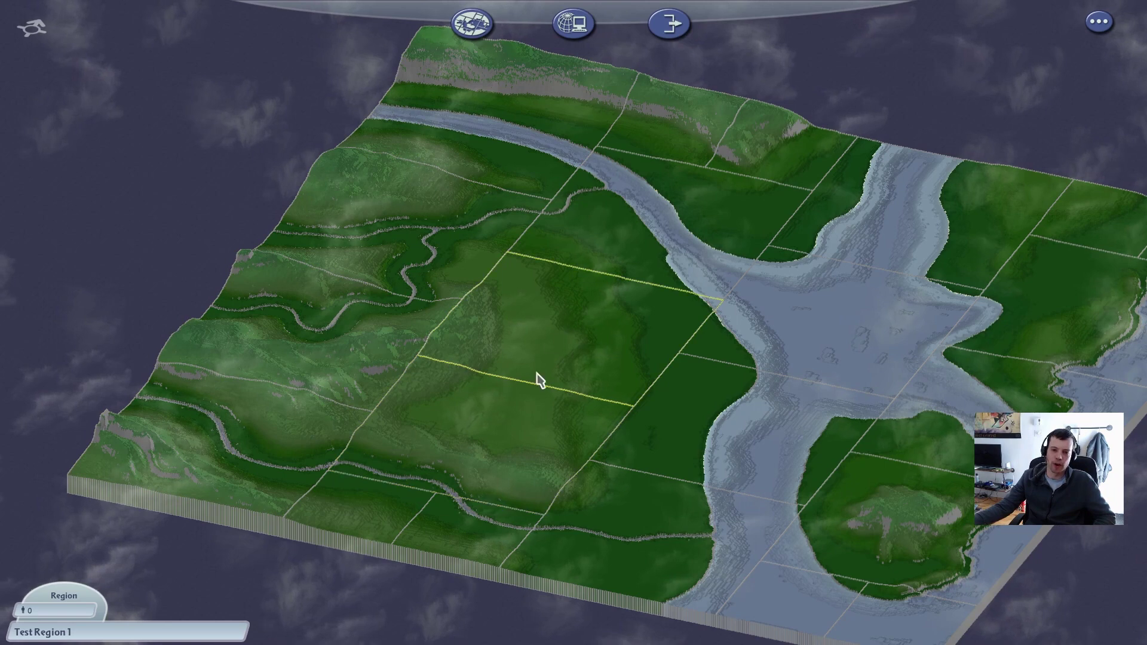
key(Right)
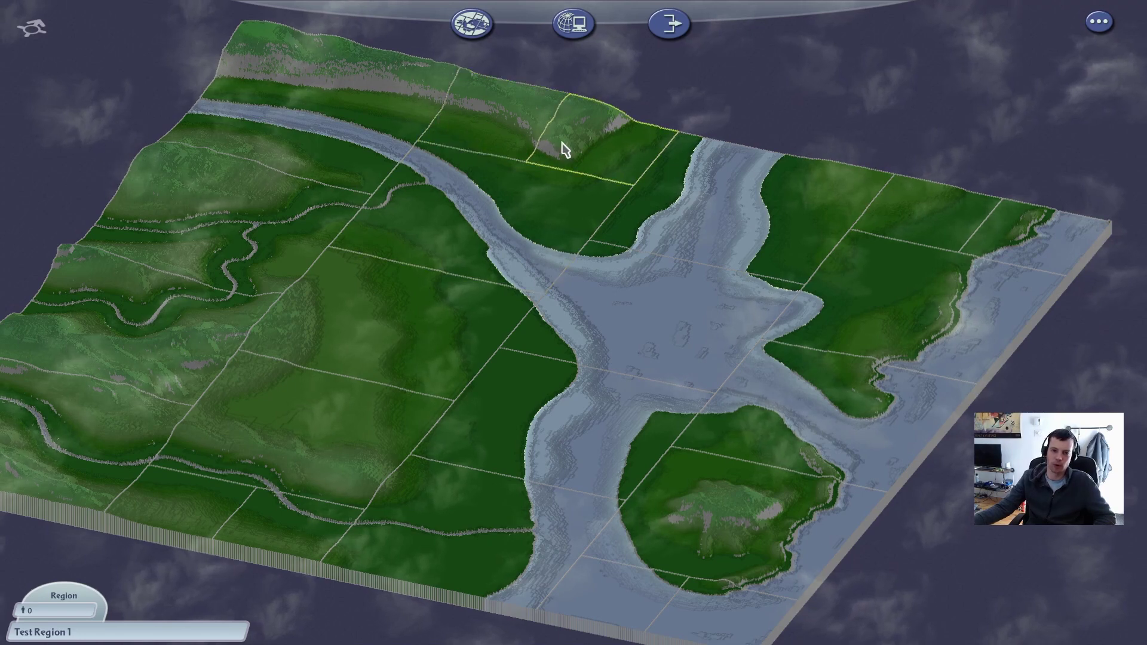
key(Left)
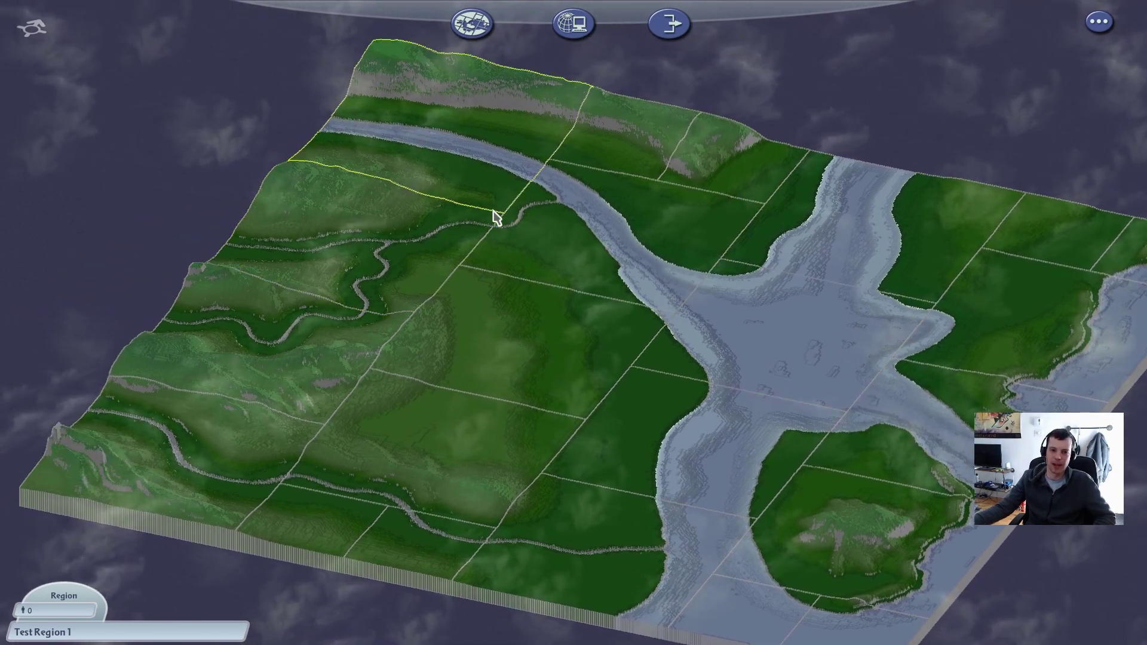
key(Down)
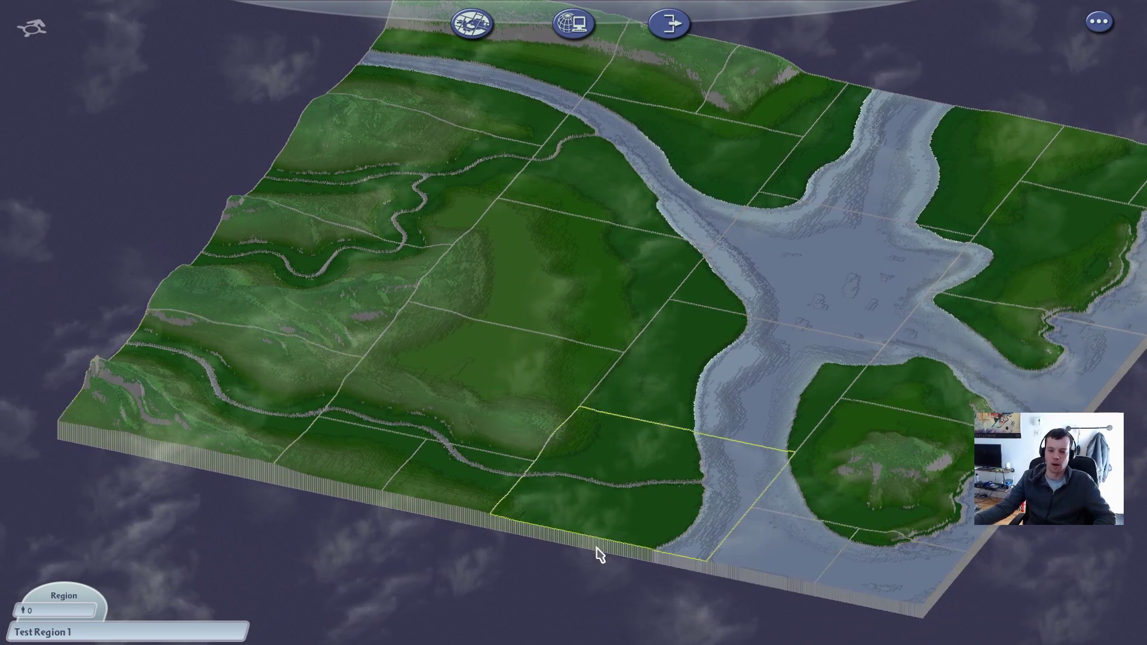
key(Right)
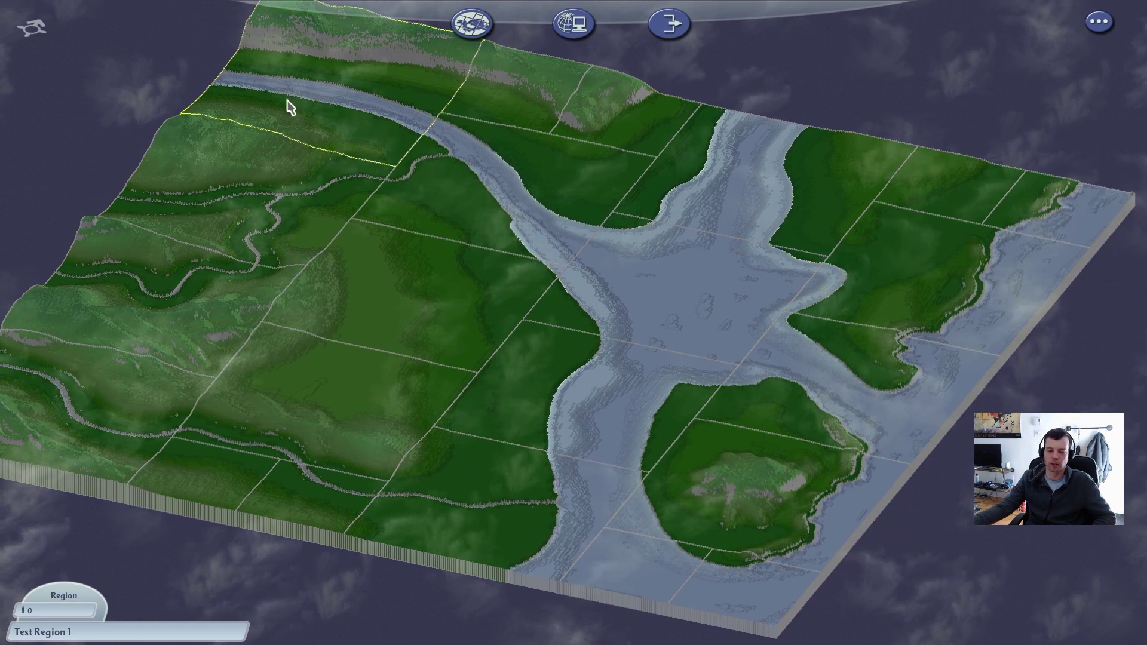
key(Left)
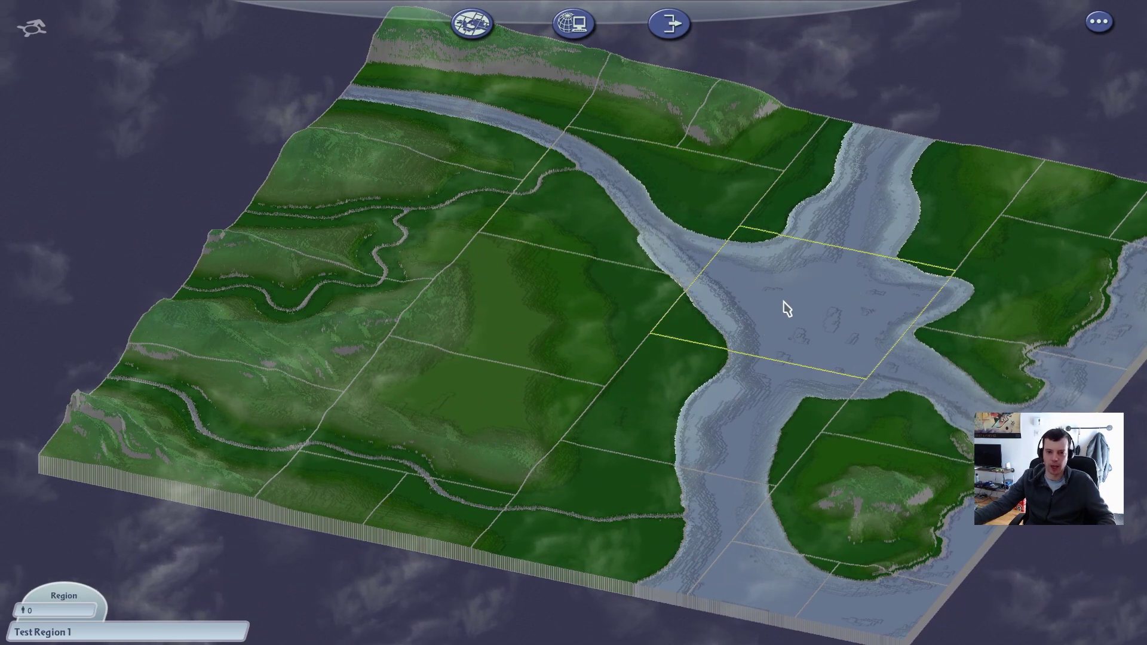
click(598, 326)
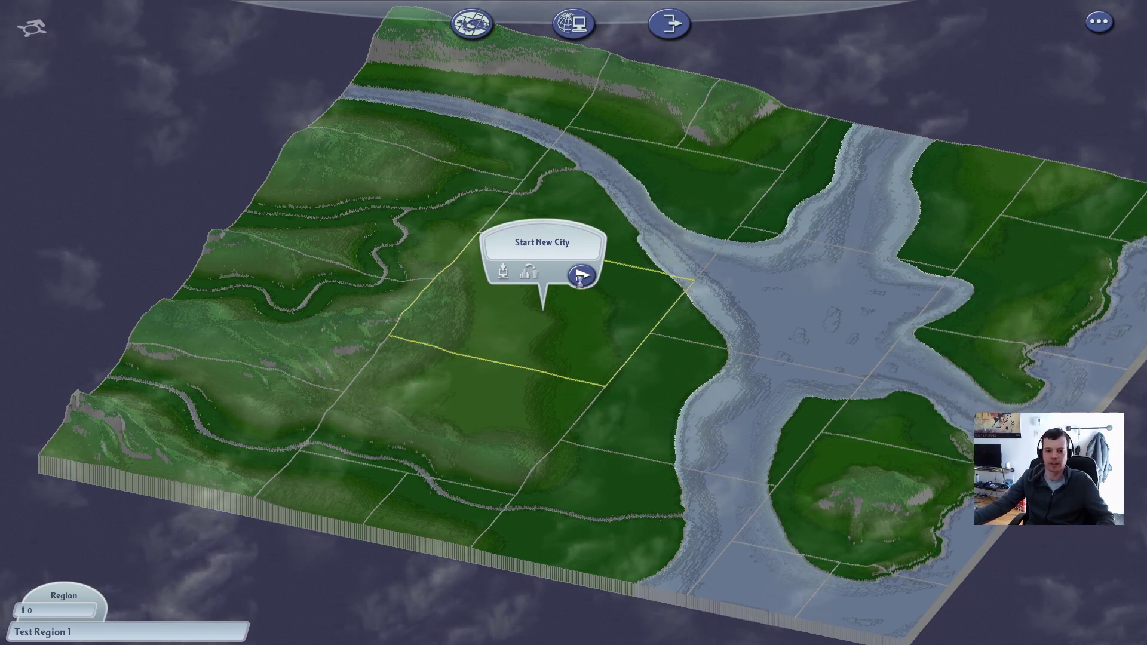
- Start a city on the tile, save it as New City, and exit back to the region
click(583, 274)
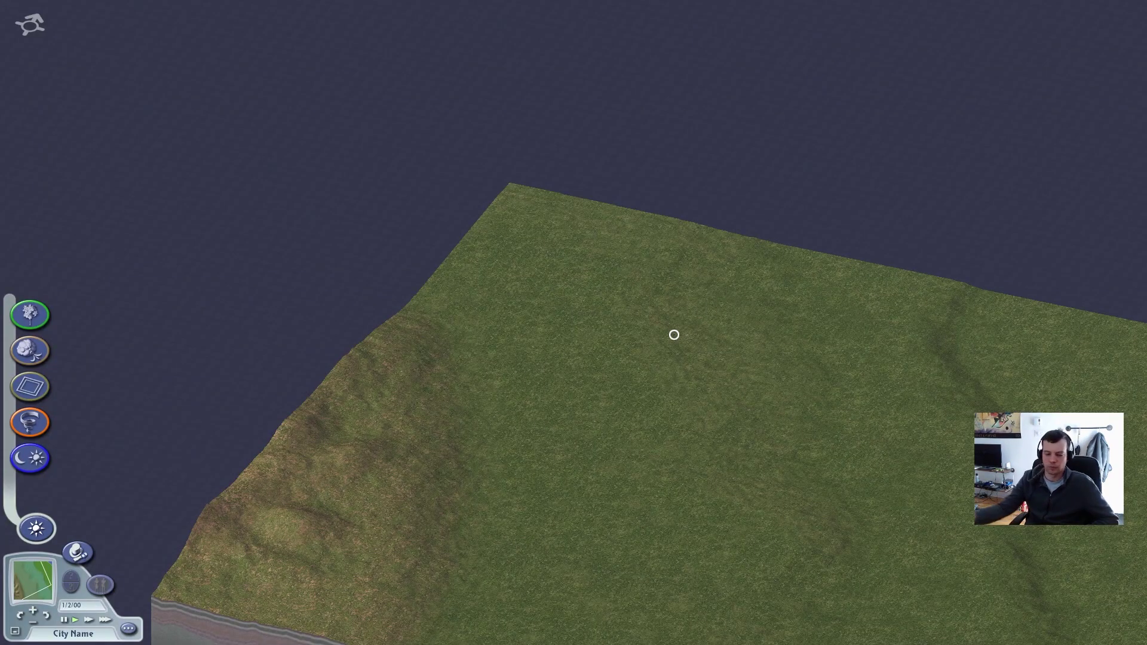
drag(545, 235, 656, 321)
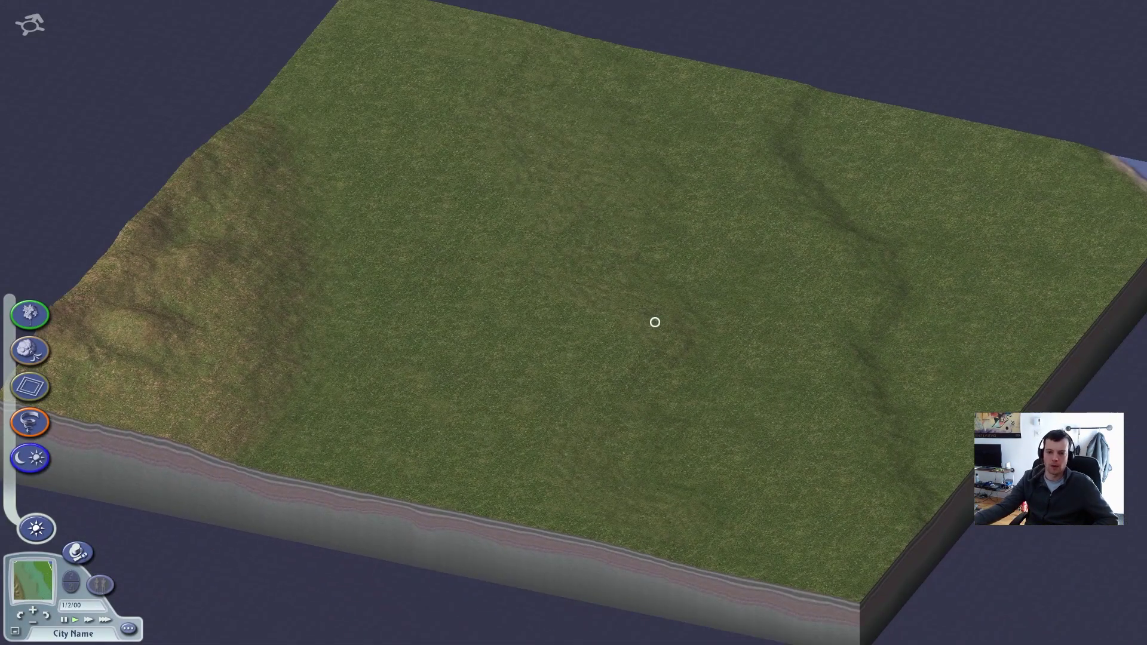
drag(592, 195, 655, 279)
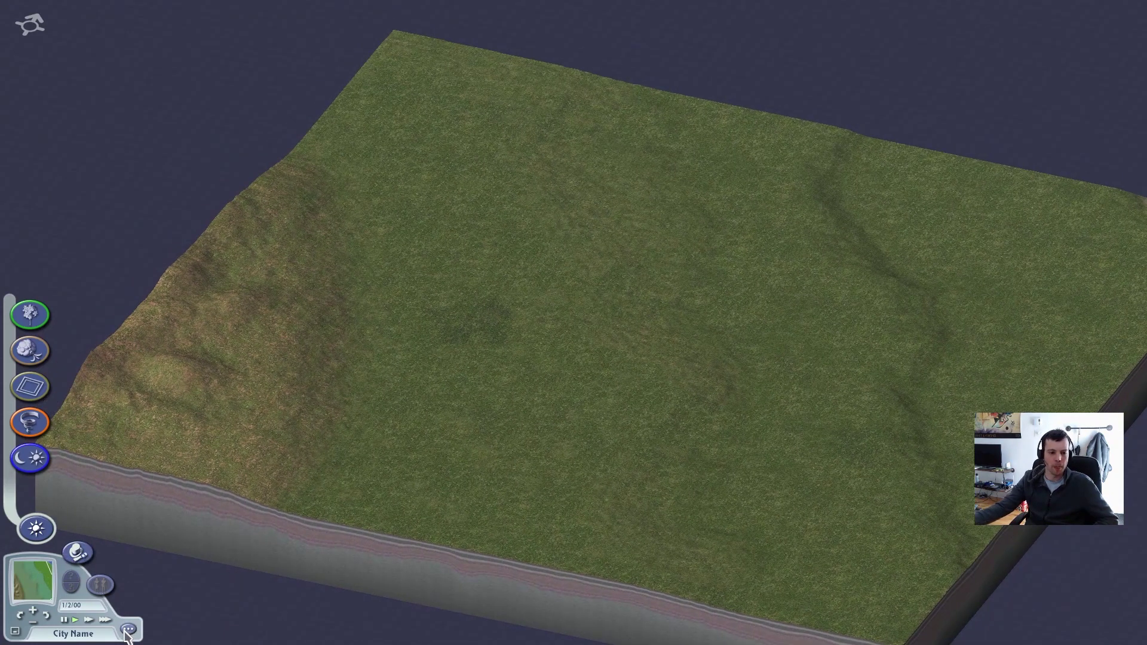
click(128, 629)
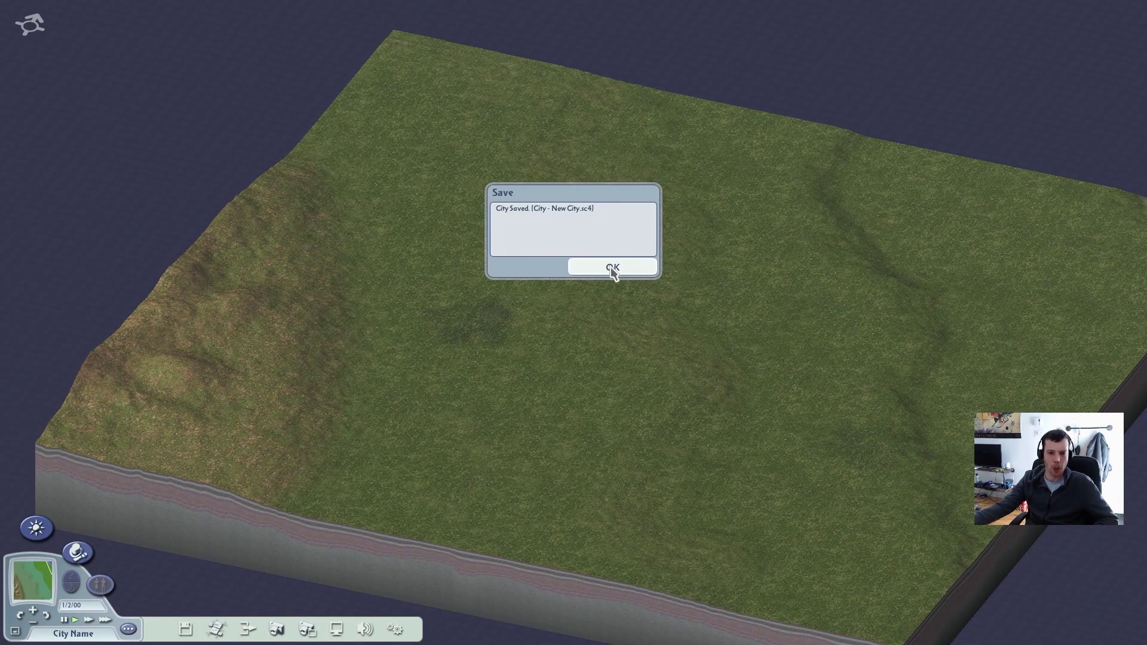
click(614, 267)
click(600, 233)
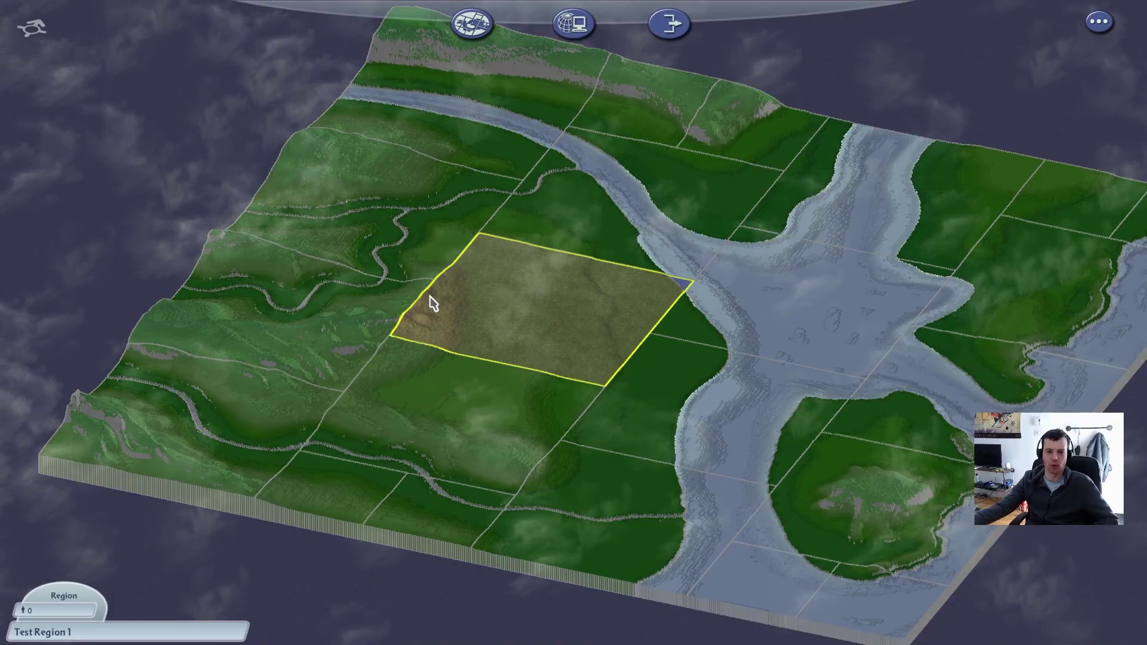
key(Up)
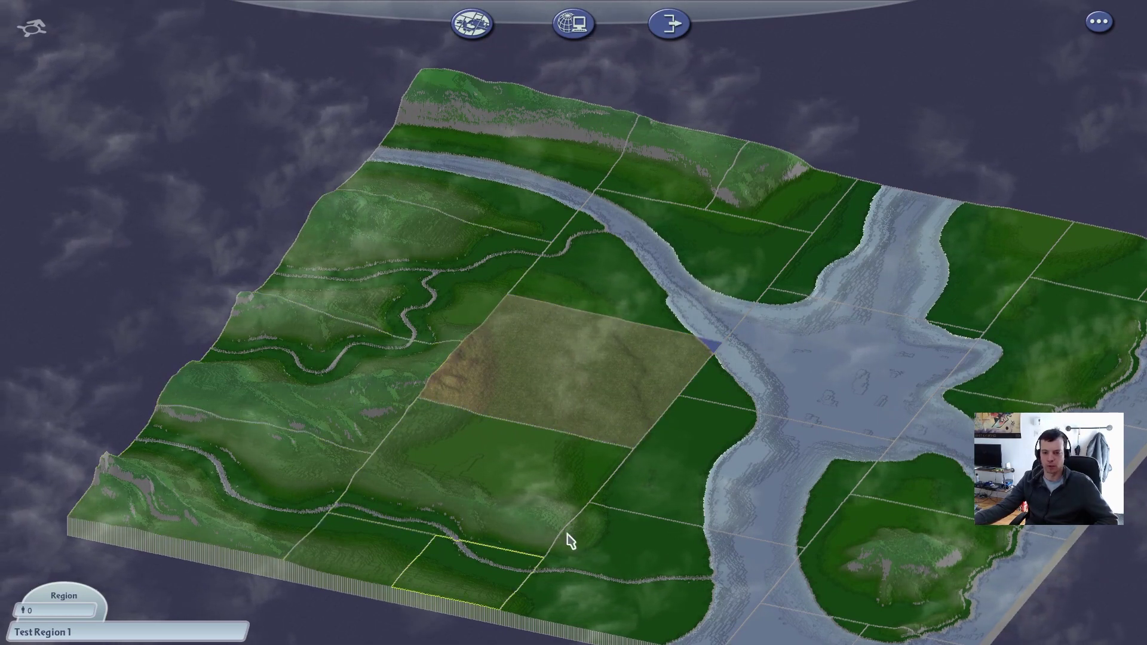
key(Down)
key(Right)
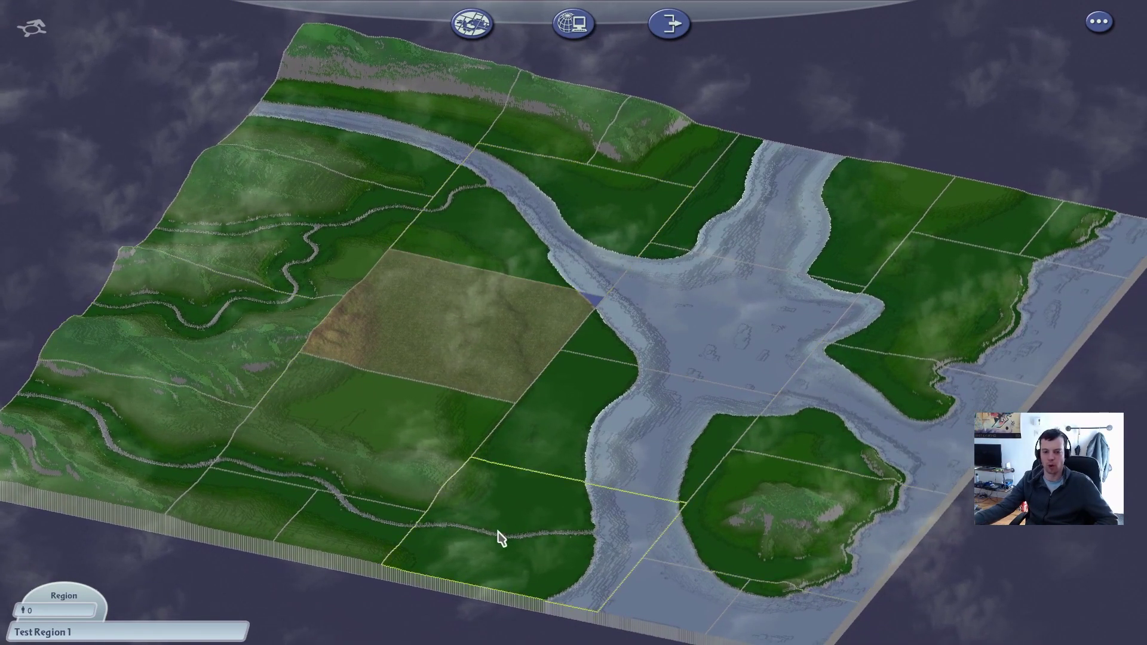
key(Left)
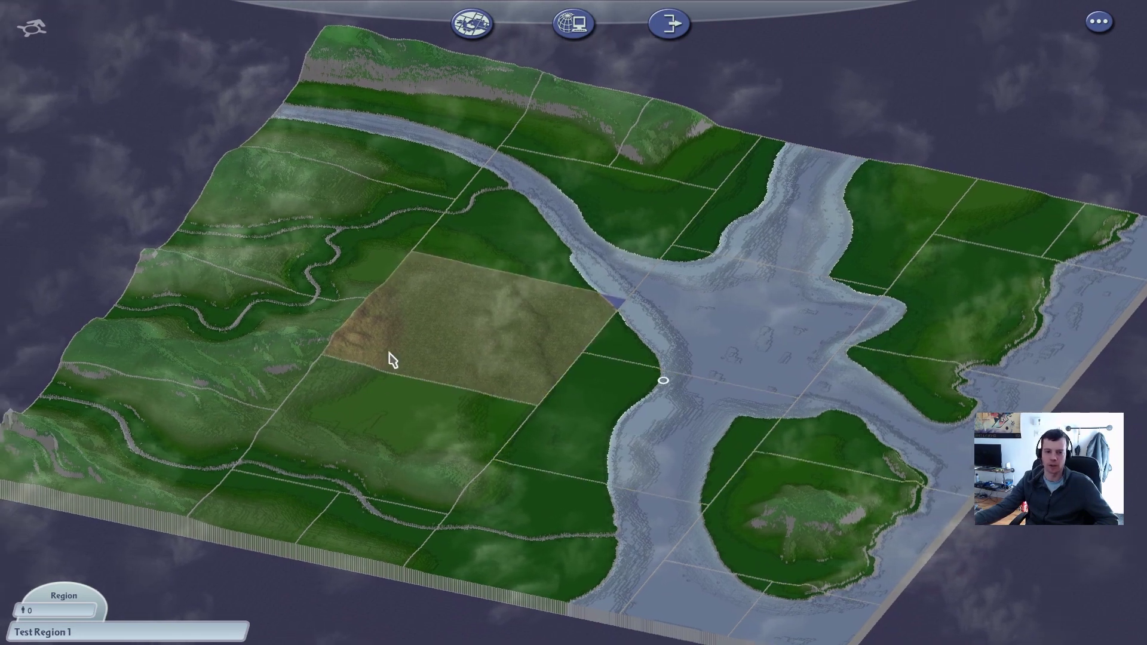
key(Up)
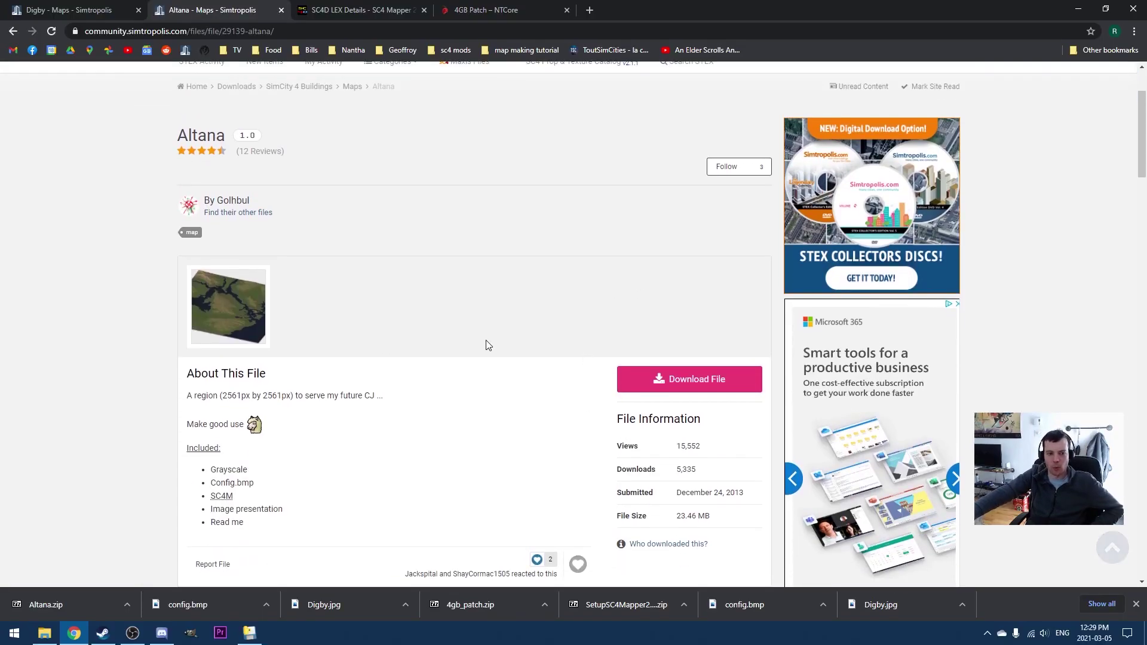
- Check Altana's Included list for the greyscale file, then start a new region in SC4 Mapper
drag(212, 470, 248, 473)
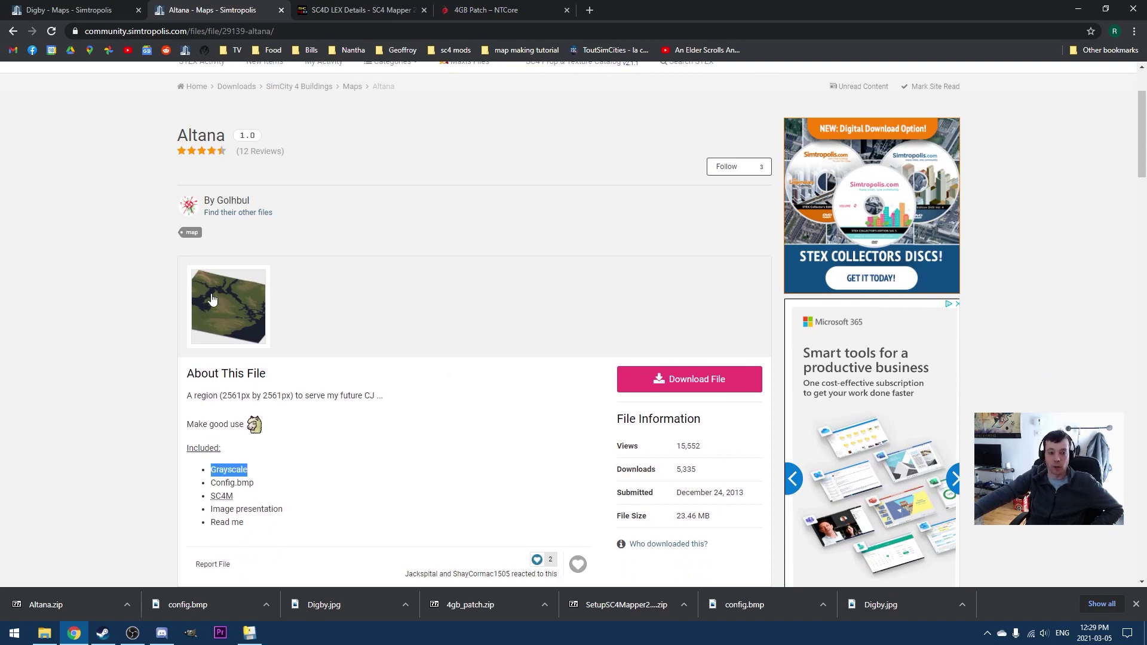
click(268, 484)
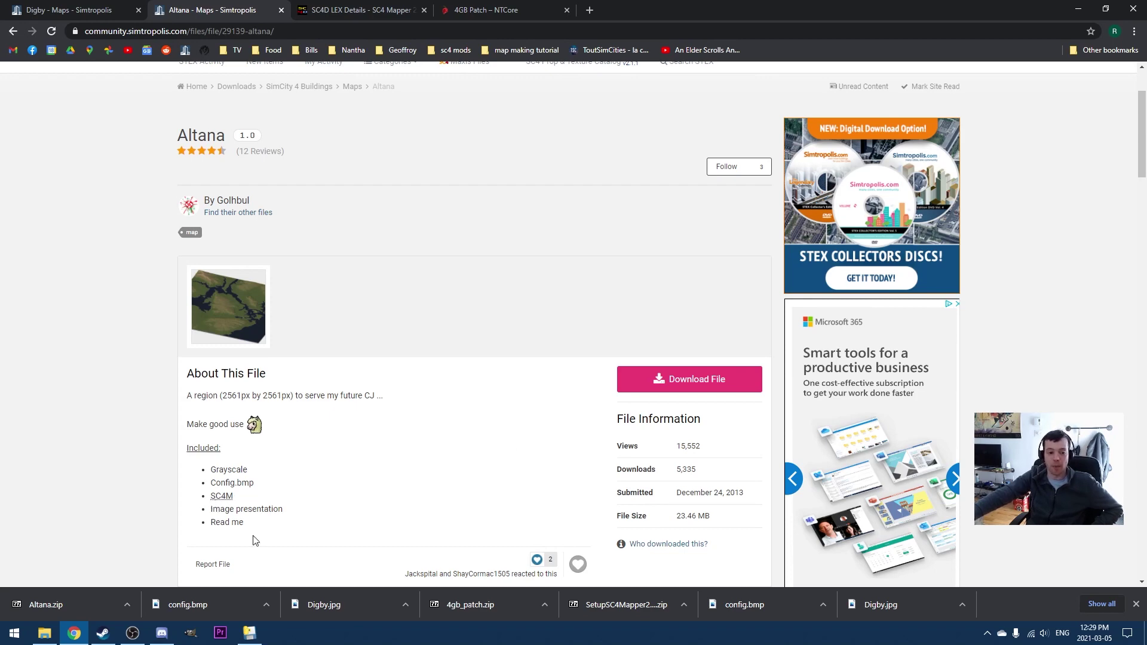
click(254, 632)
click(79, 25)
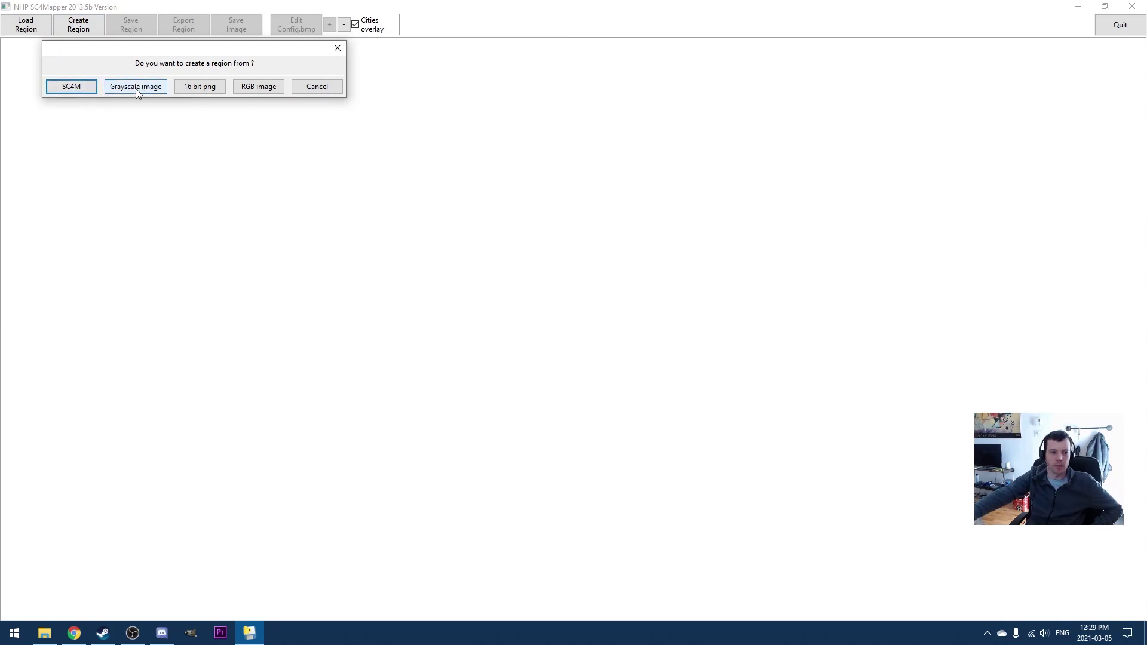
- Create the region from the SC4M file Downloads > SC4 Temp > Altana > Altana.SC4M
click(74, 87)
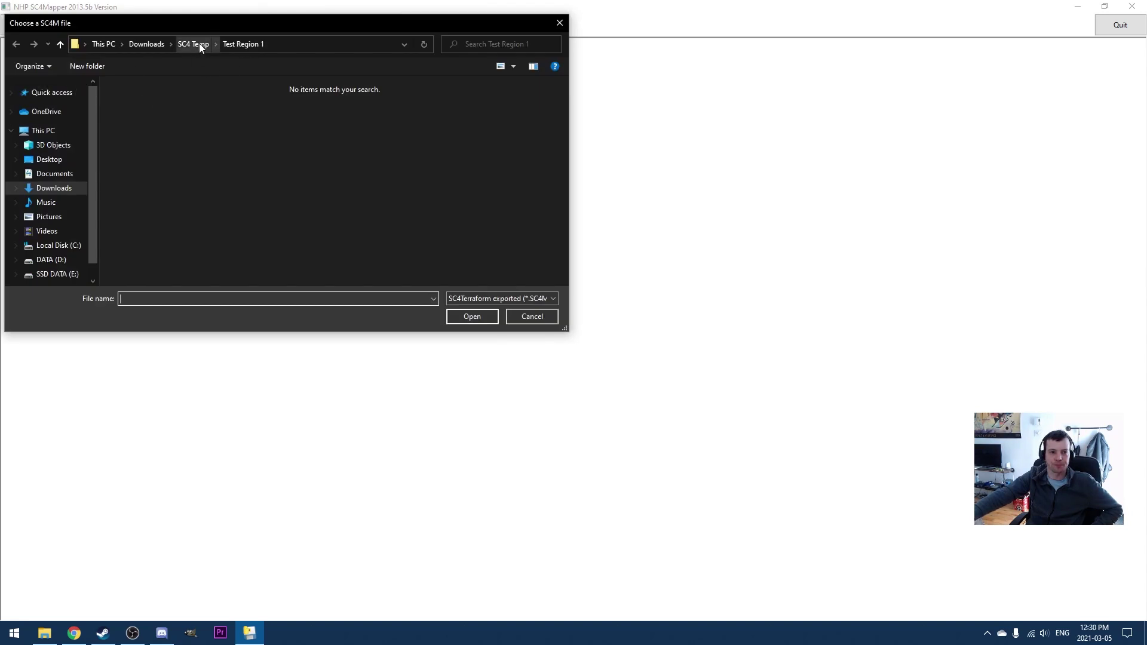
click(190, 47)
double_click(143, 109)
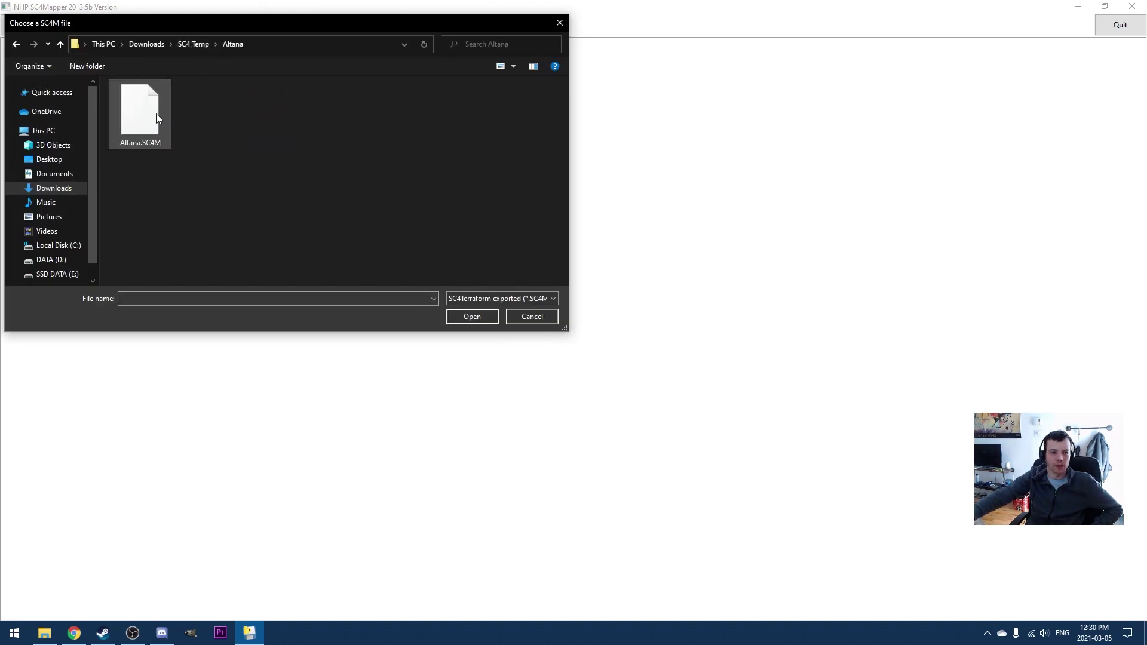
click(139, 119)
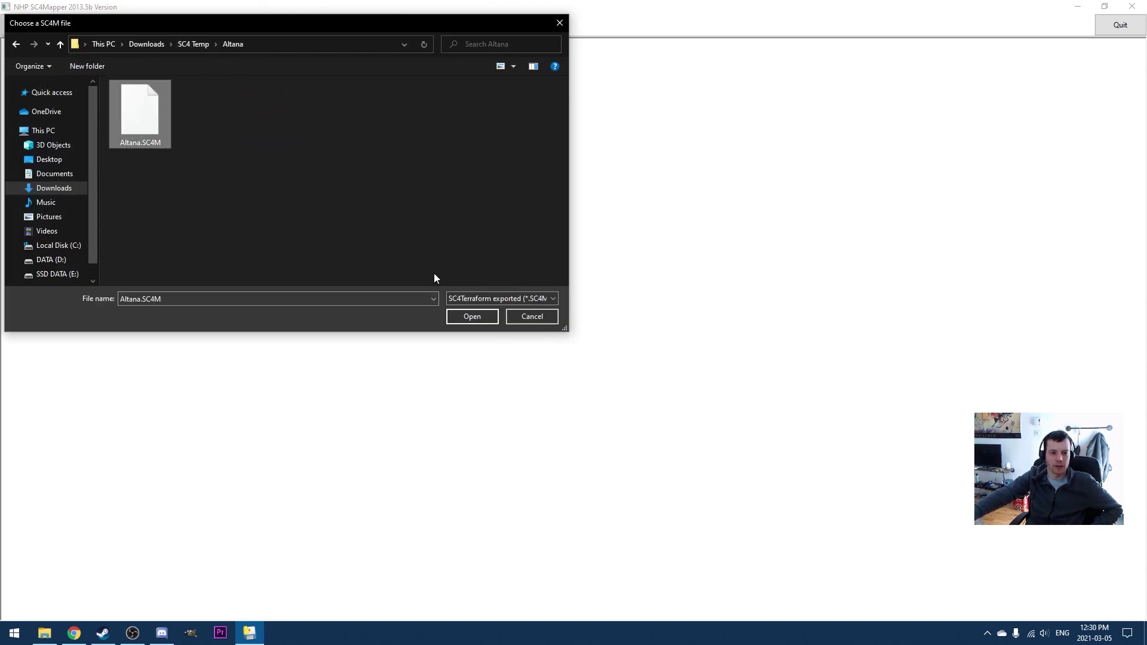
click(469, 318)
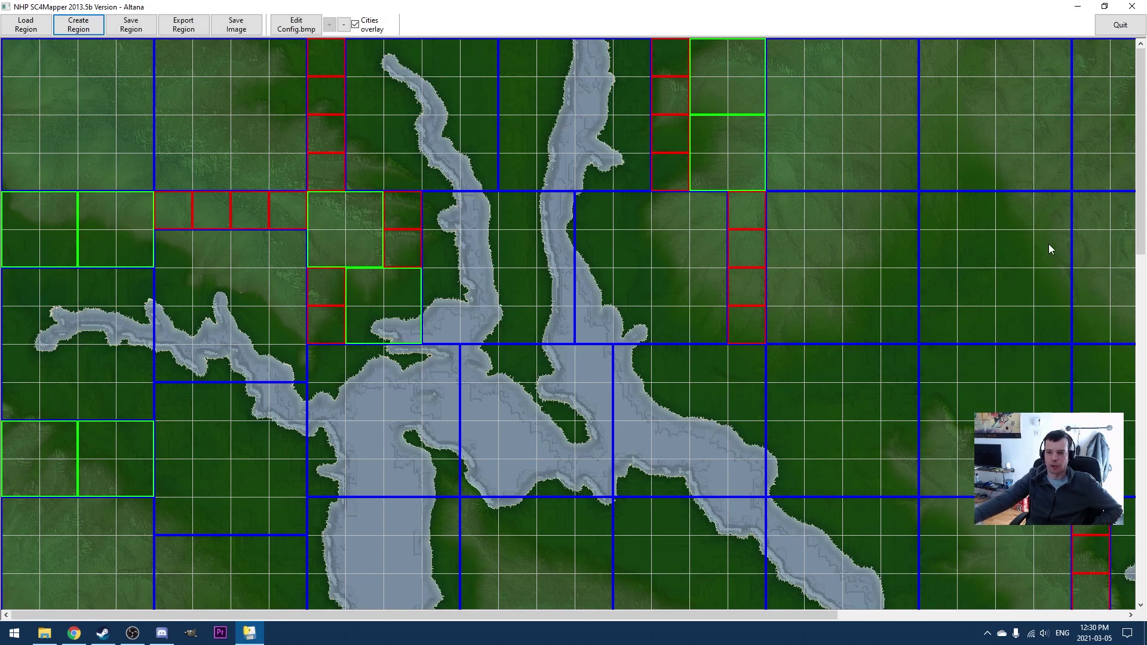
- Scroll across the Altana map, then toggle Edit Config.bmp with Big City selected and leave editing
drag(1142, 188, 1145, 508)
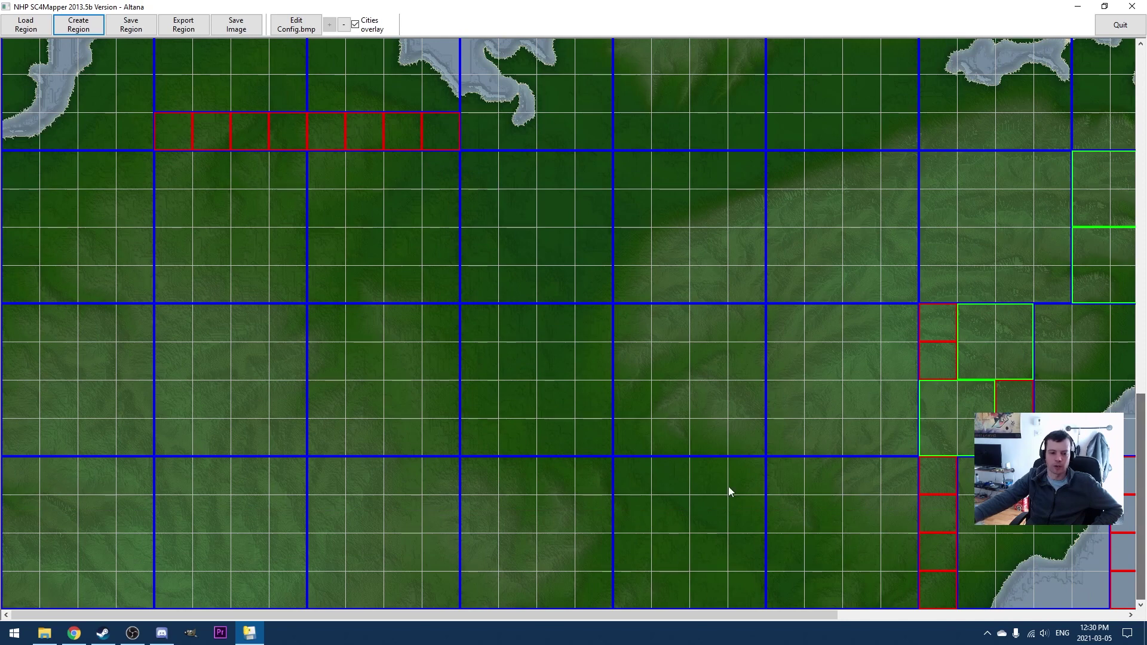
drag(331, 619, 735, 558)
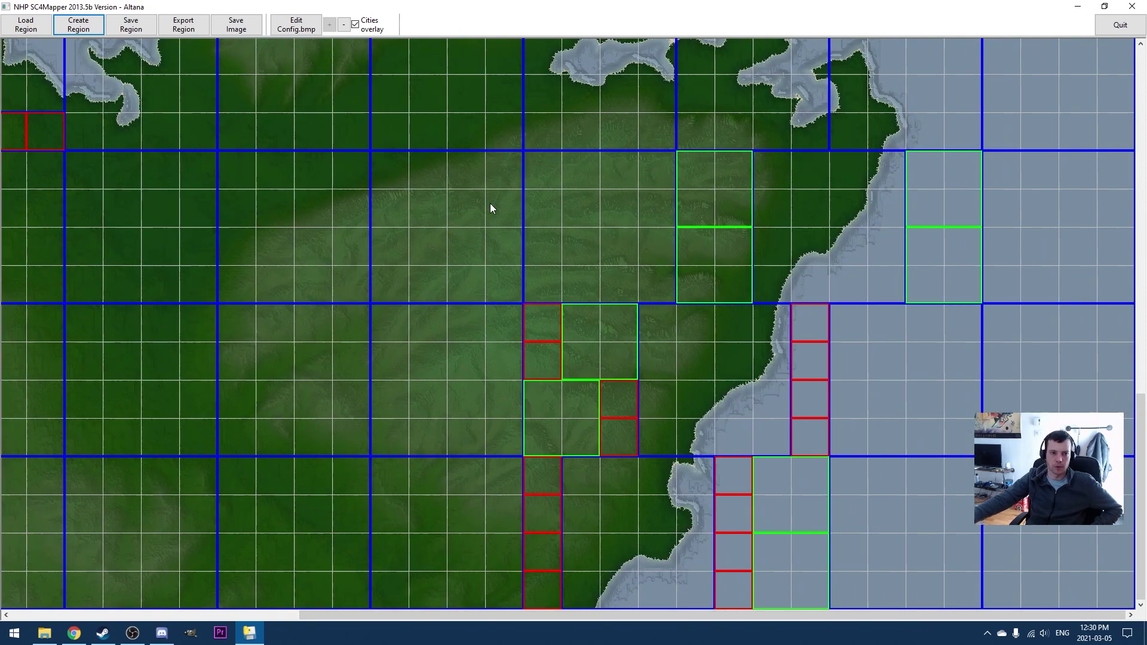
drag(1144, 509, 1138, 257)
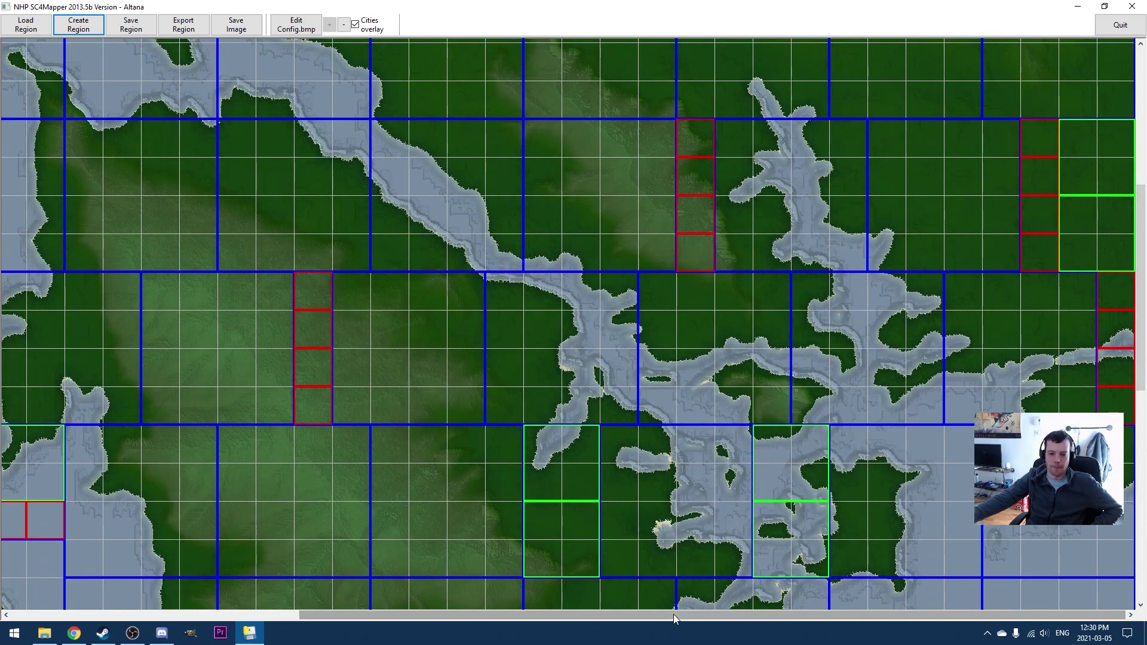
drag(712, 614, 441, 615)
click(296, 24)
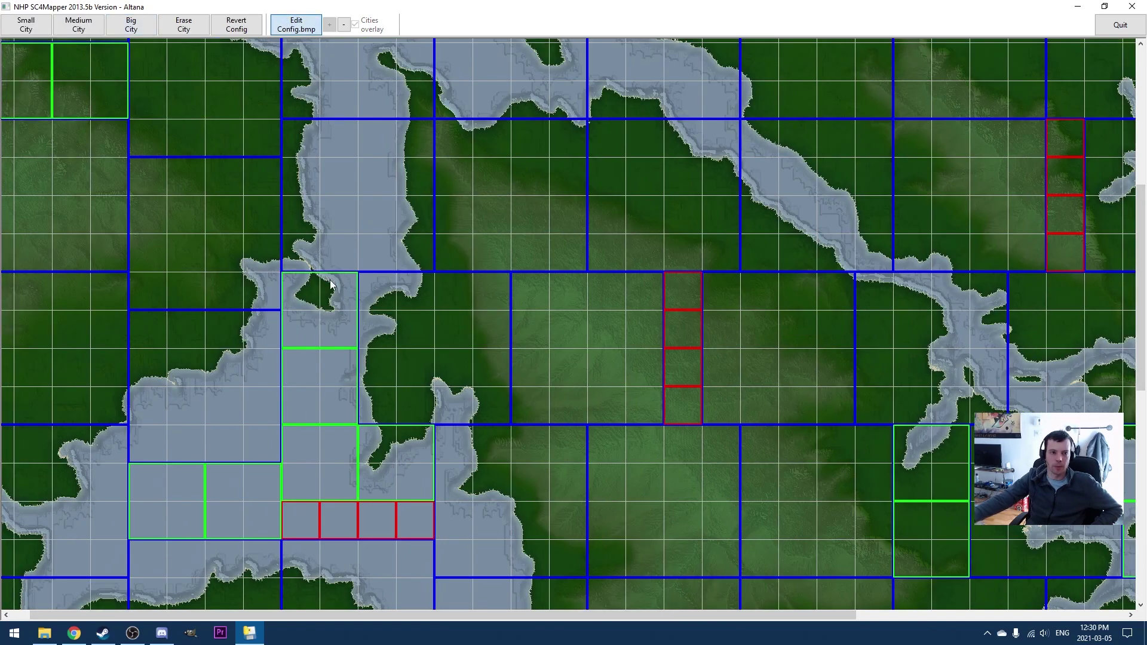
click(131, 25)
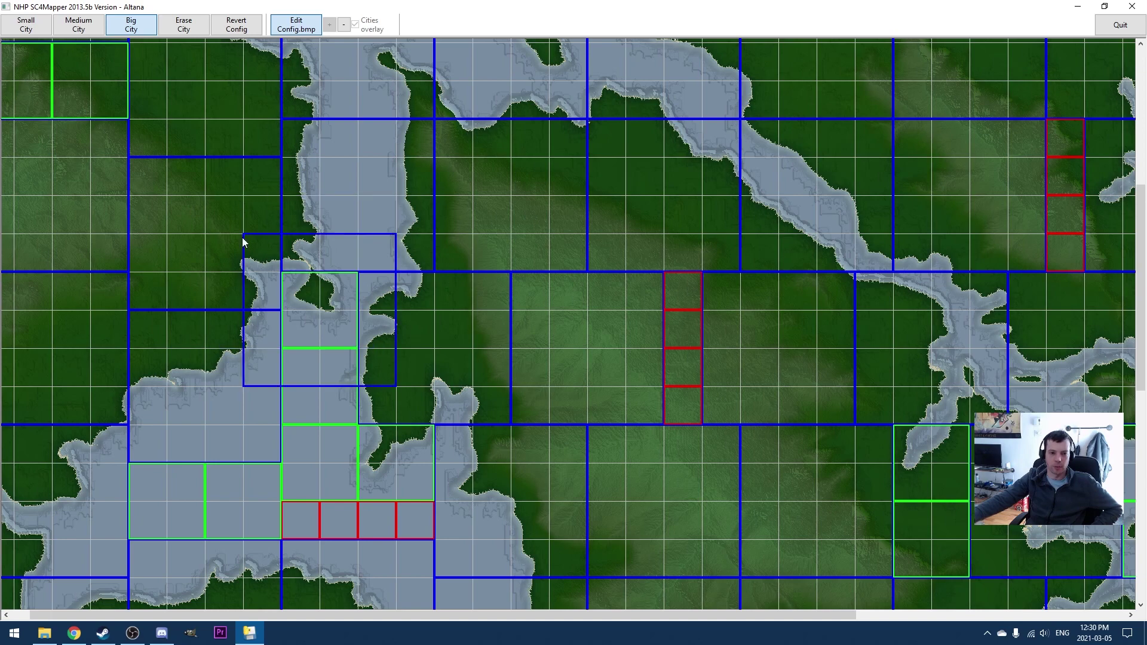
click(287, 24)
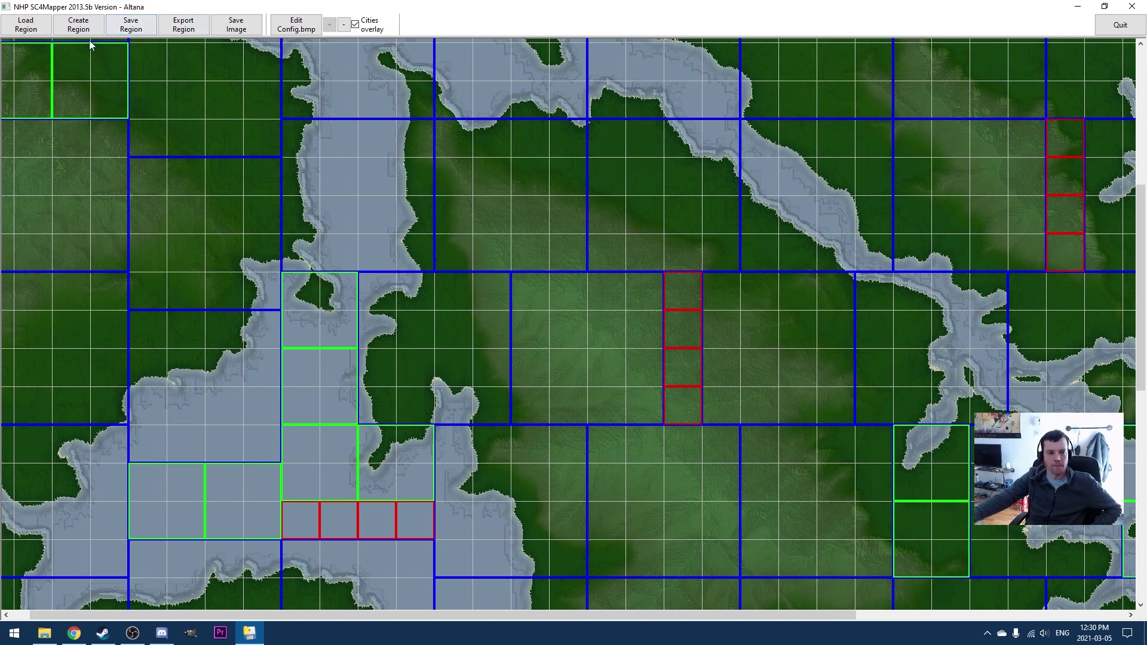
- Save the Altana region under the name 'Test Region 2'
click(123, 26)
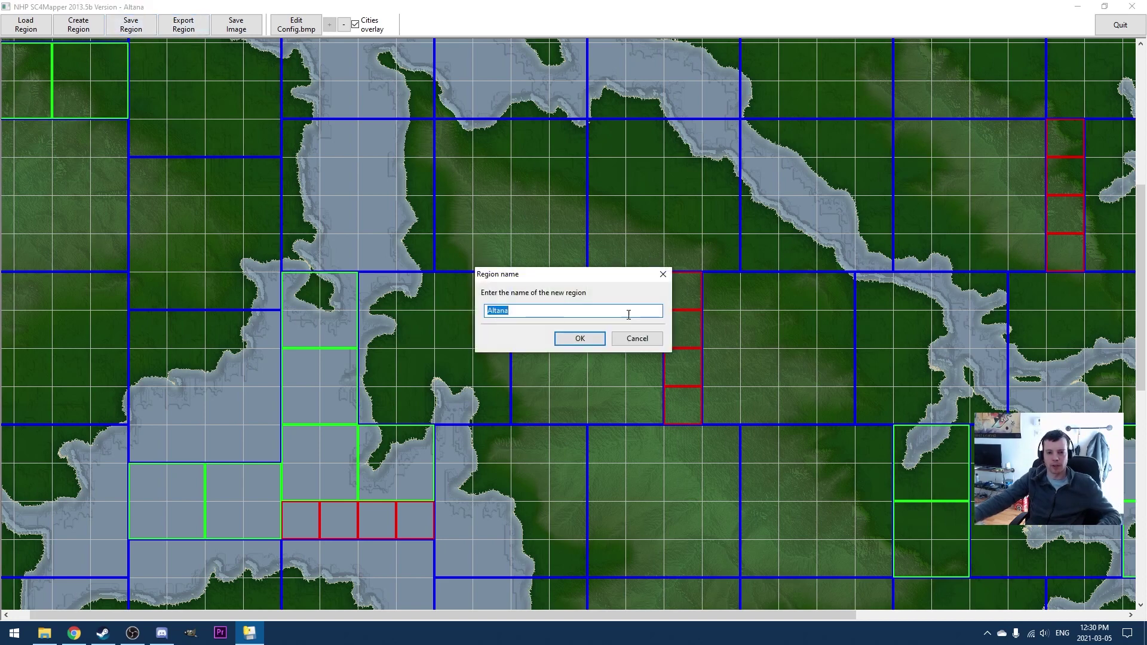
text(Test Region 2)
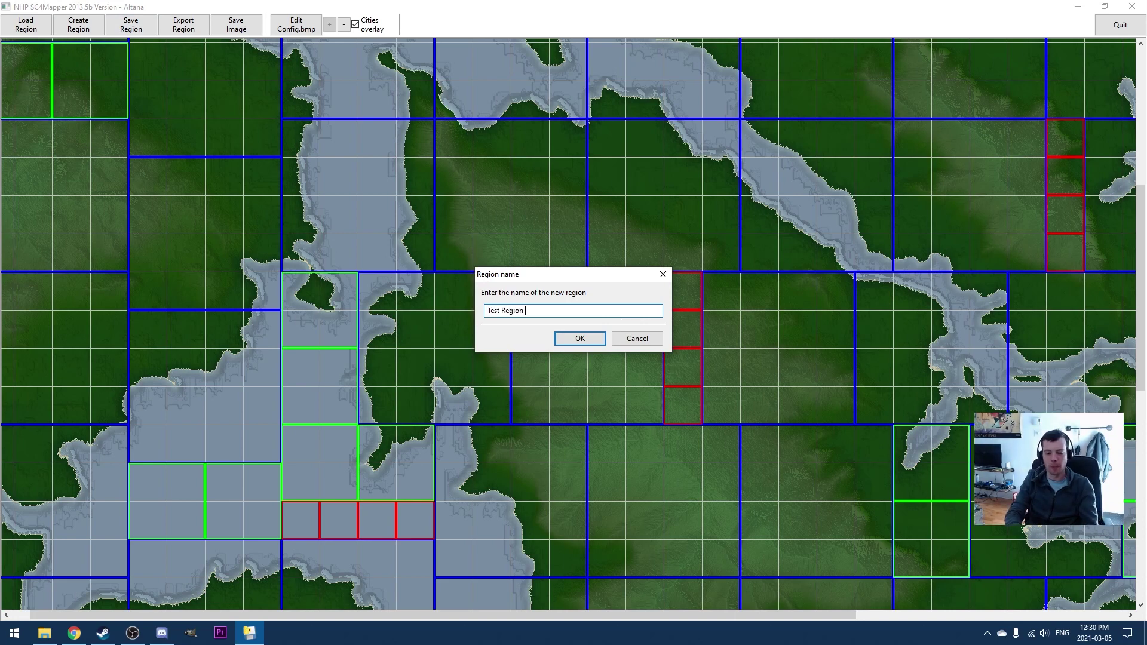
click(579, 338)
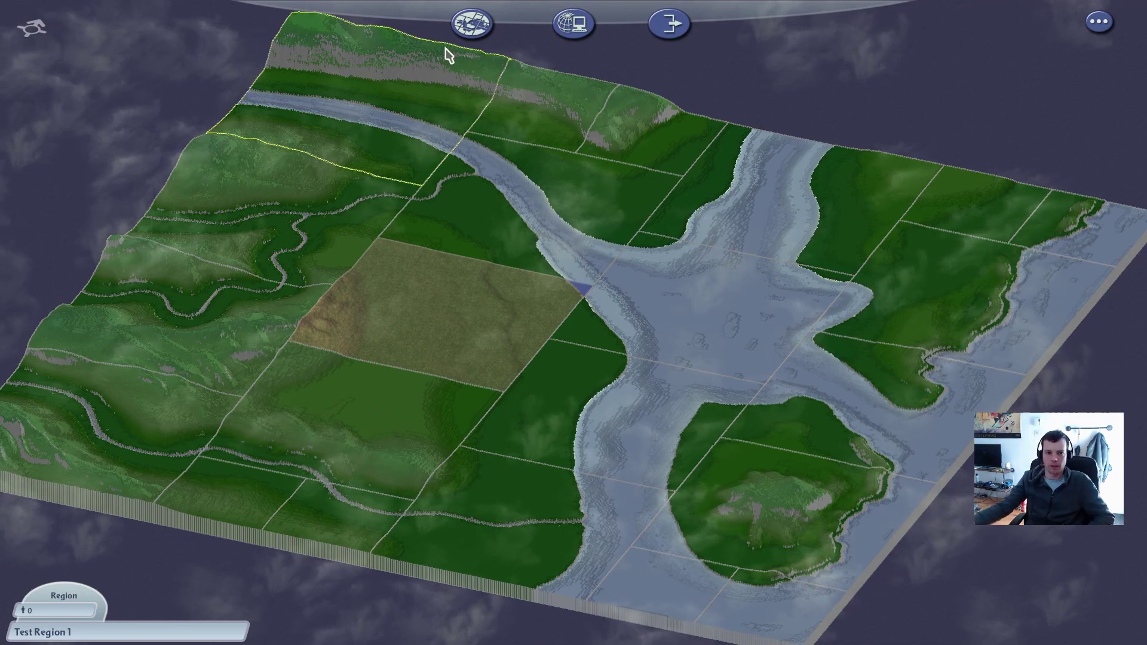
- Load Test Region 2 from the list of saved regions
click(471, 23)
click(441, 92)
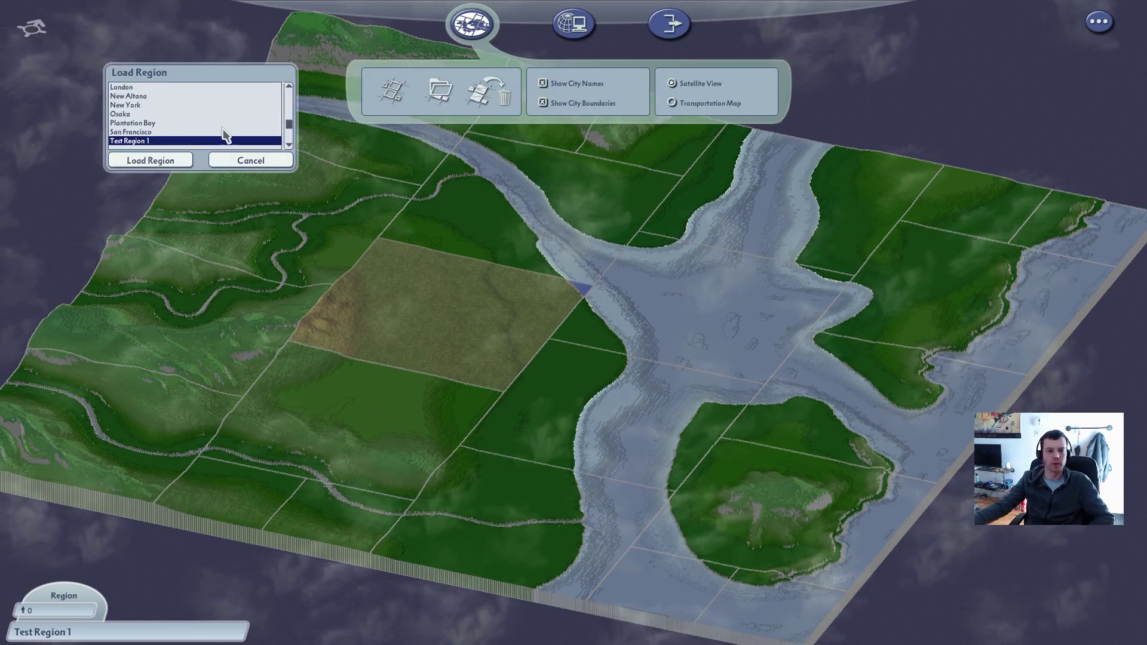
scroll(292, 133, down, 2)
click(139, 131)
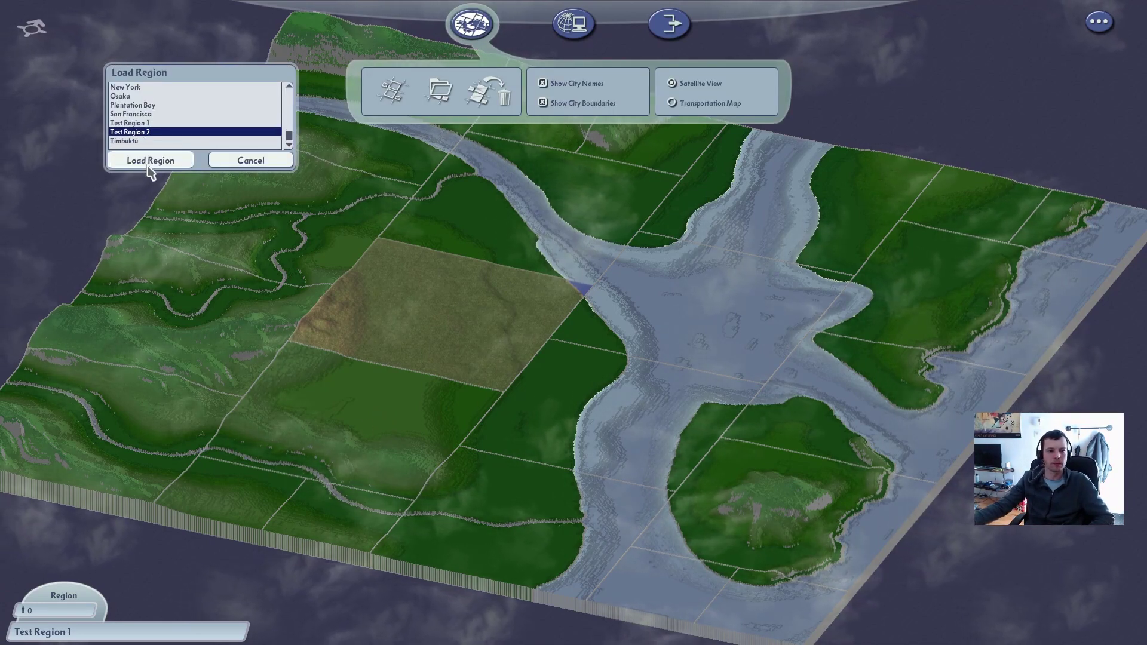
click(149, 162)
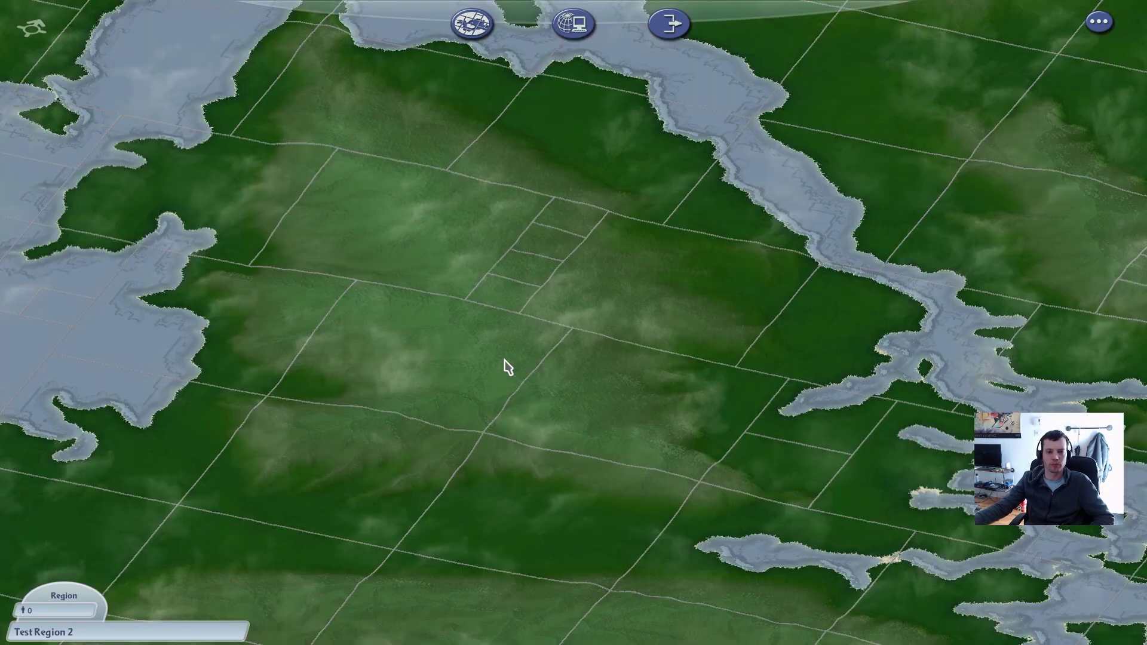
- Pan across the Test Region 2 map and bring up the region view options
key(Left)
key(Left)
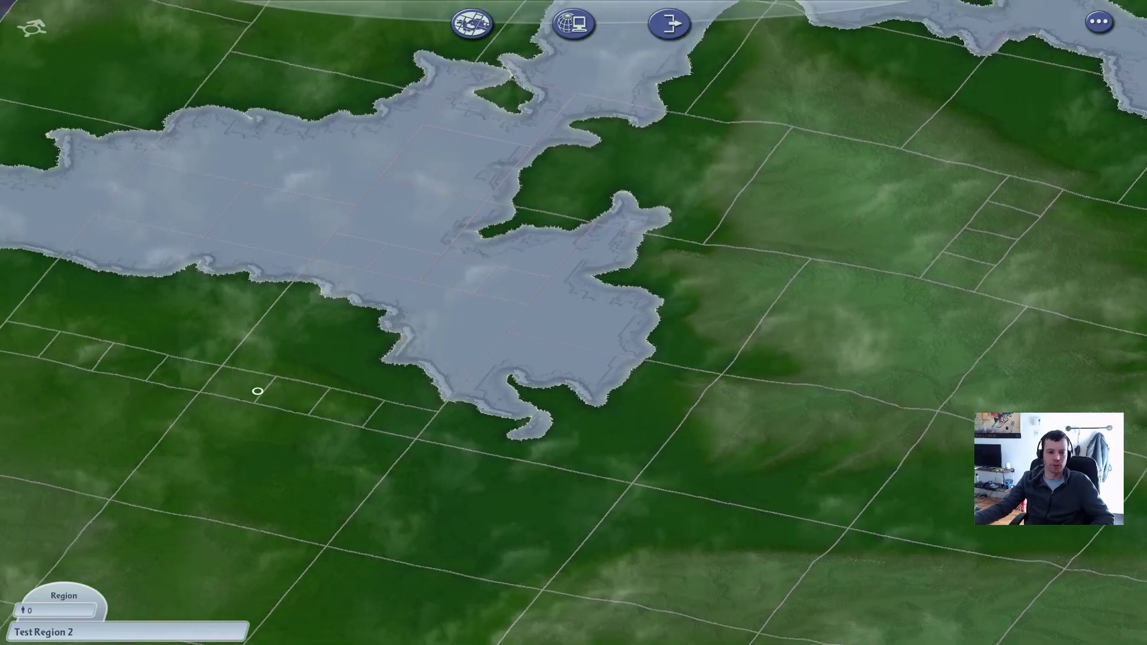
key(Up)
key(Up)
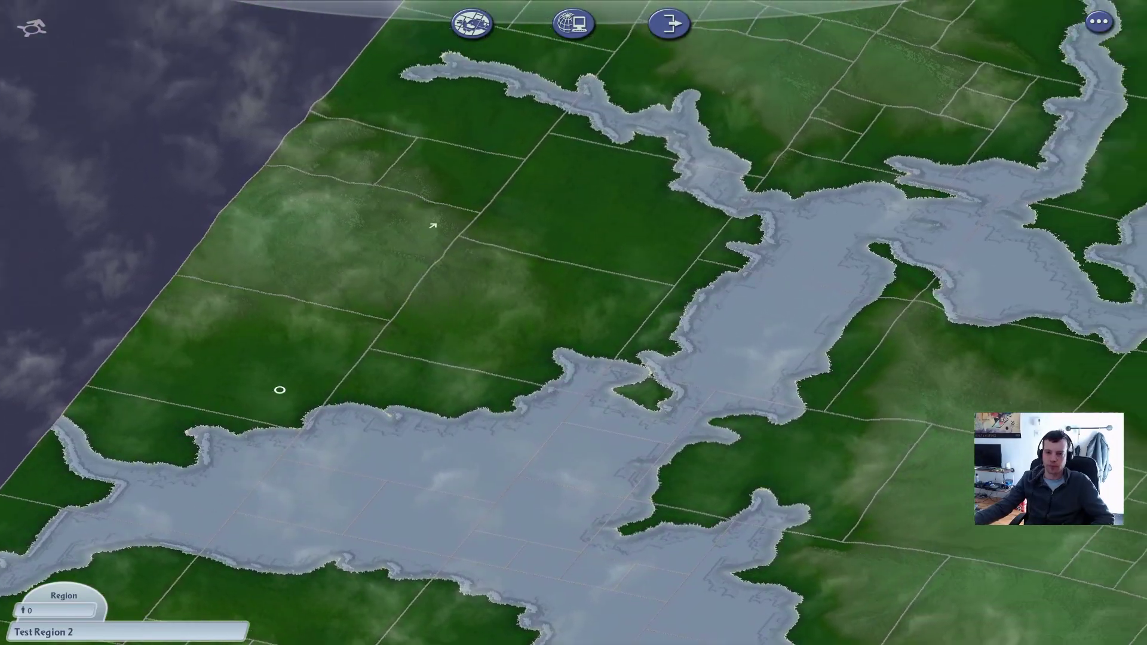
scroll(340, 236, up, 2)
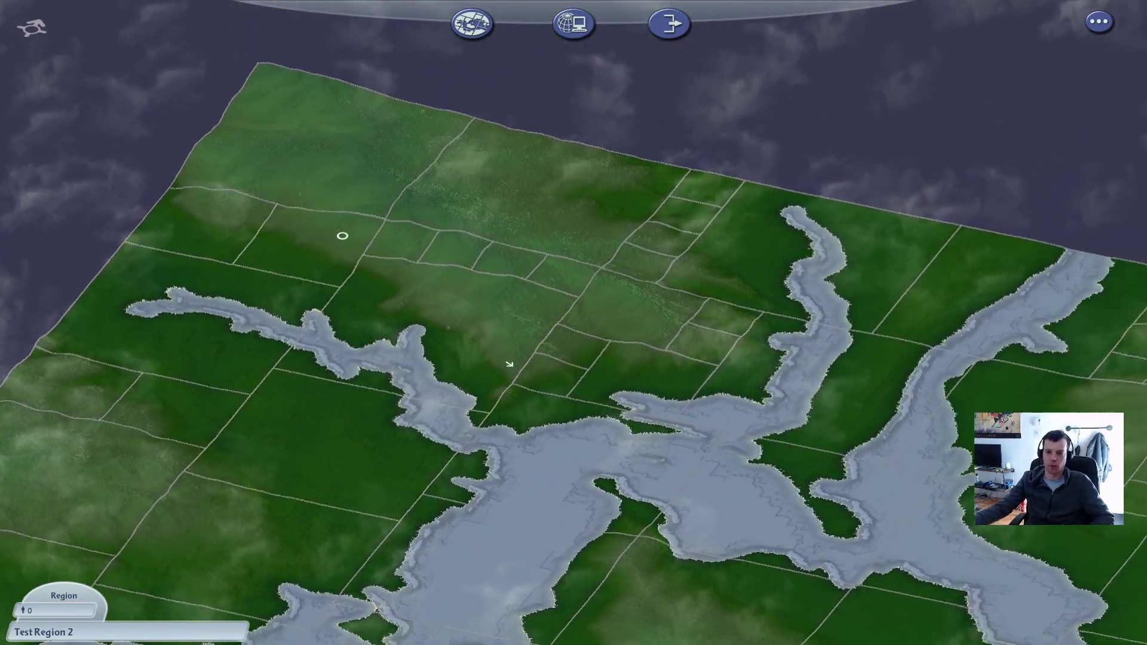
click(471, 24)
- Show the transportation map and pan around Test Region 2's city plots
click(673, 104)
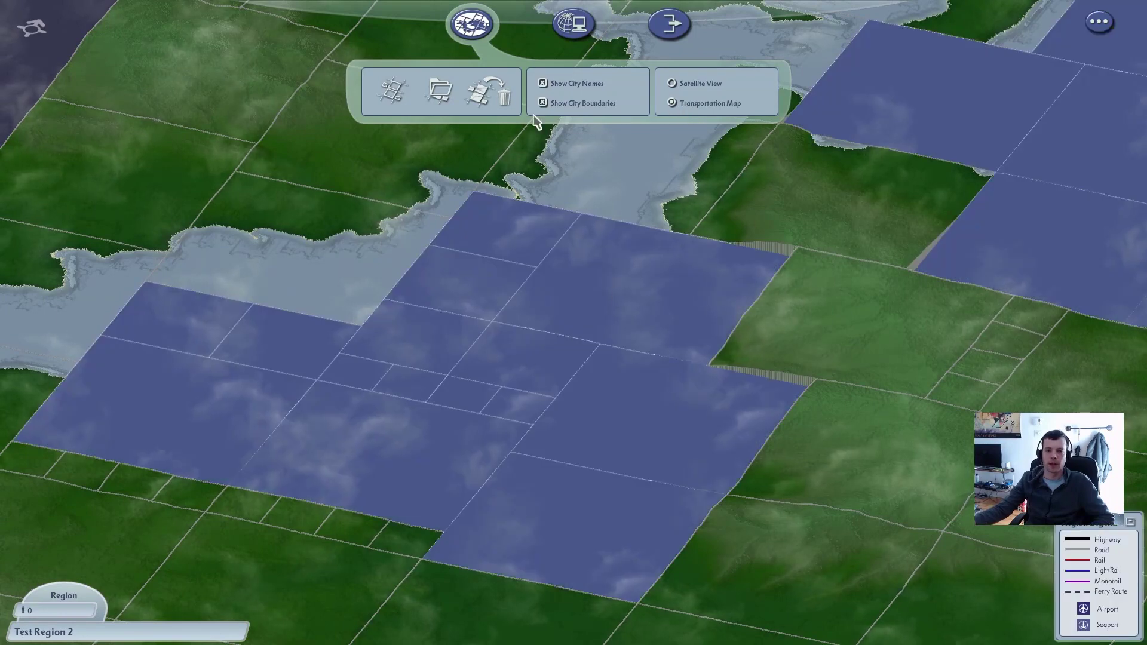
drag(425, 389, 524, 253)
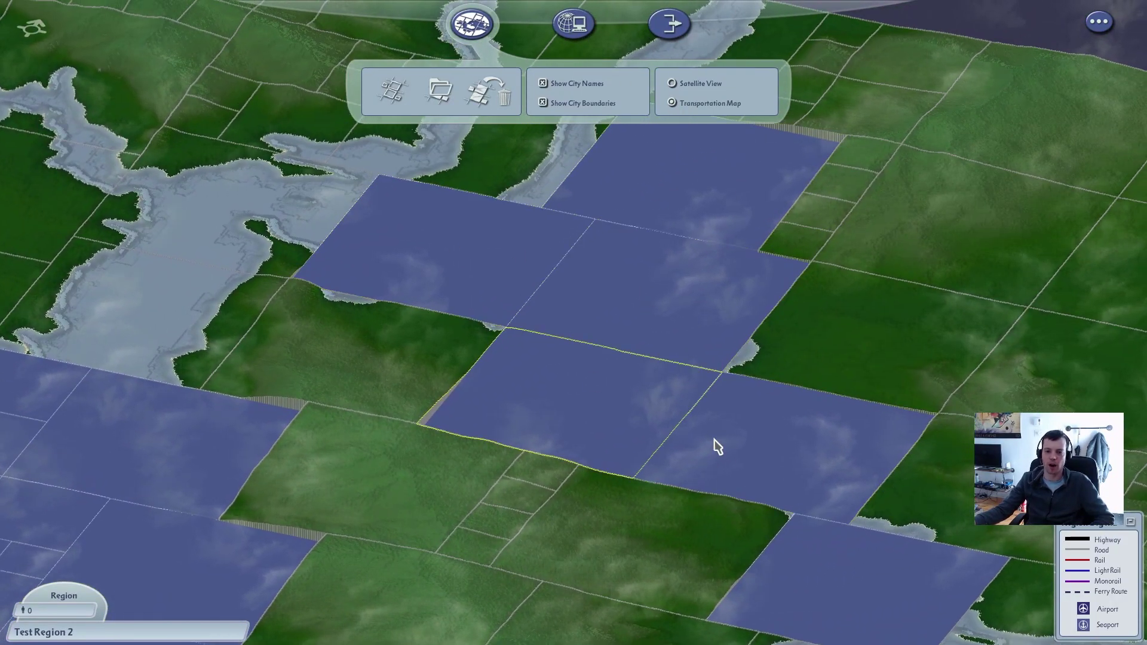
drag(506, 317, 709, 142)
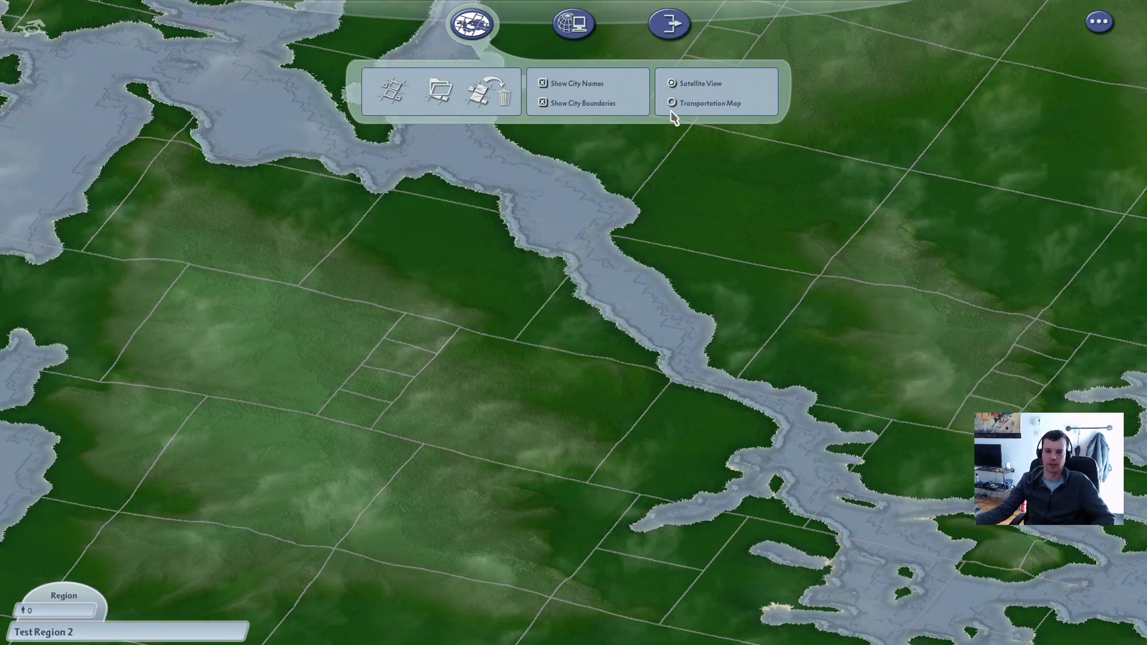
click(673, 104)
drag(486, 261, 739, 437)
- Return to the satellite terrain view, survey the waterways, and close the view options panel
click(672, 83)
drag(825, 300, 205, 304)
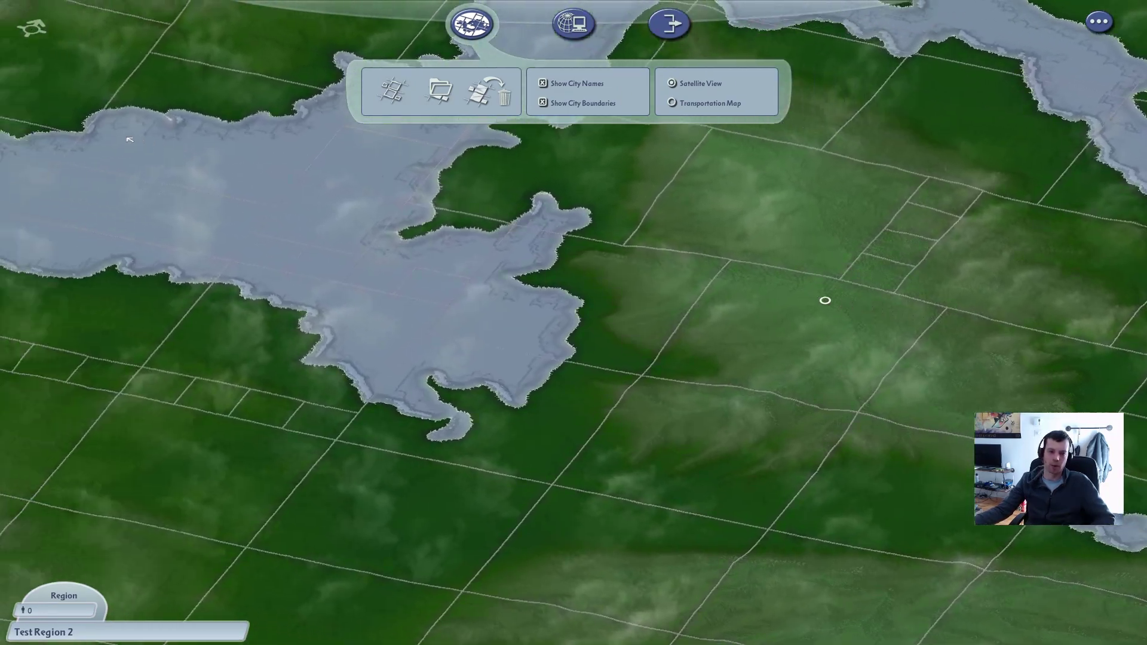
drag(446, 494, 131, 520)
click(459, 9)
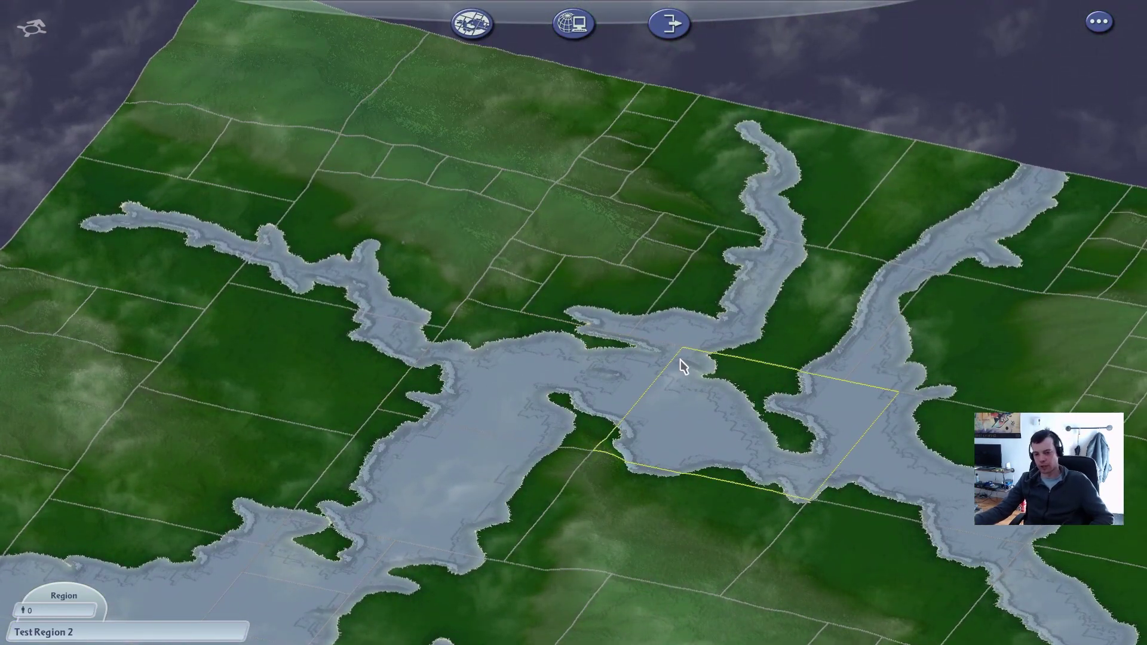